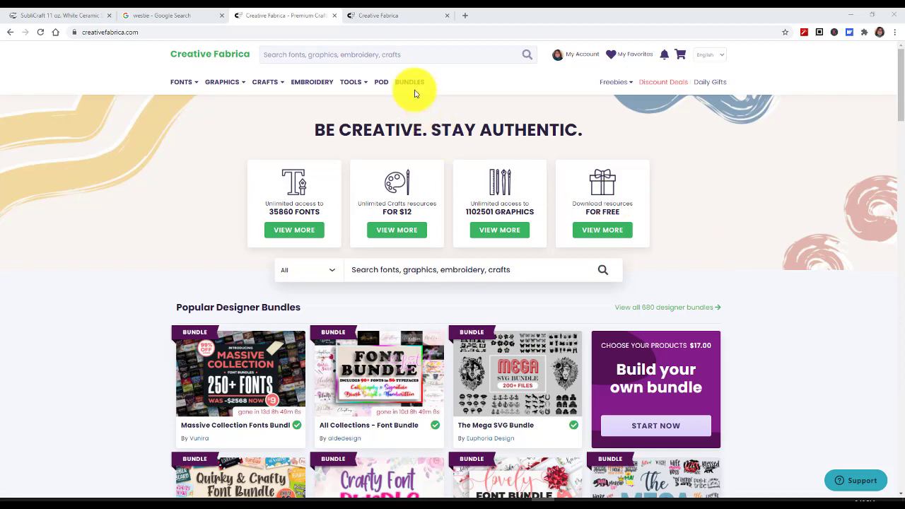
Review the limited subscription promo, comparing the discounted ALL ACCESS price with the normal monthly price.
left_click(388, 16)
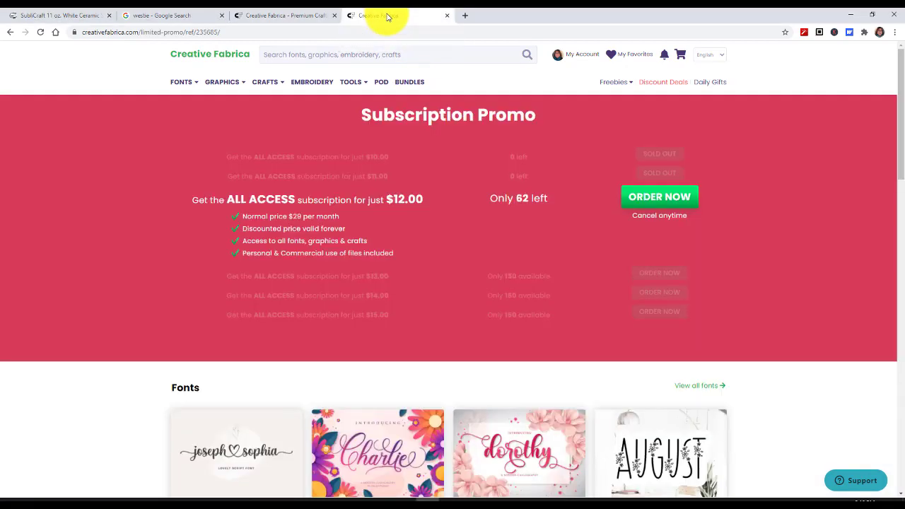
left_click_drag(385, 198, 471, 210)
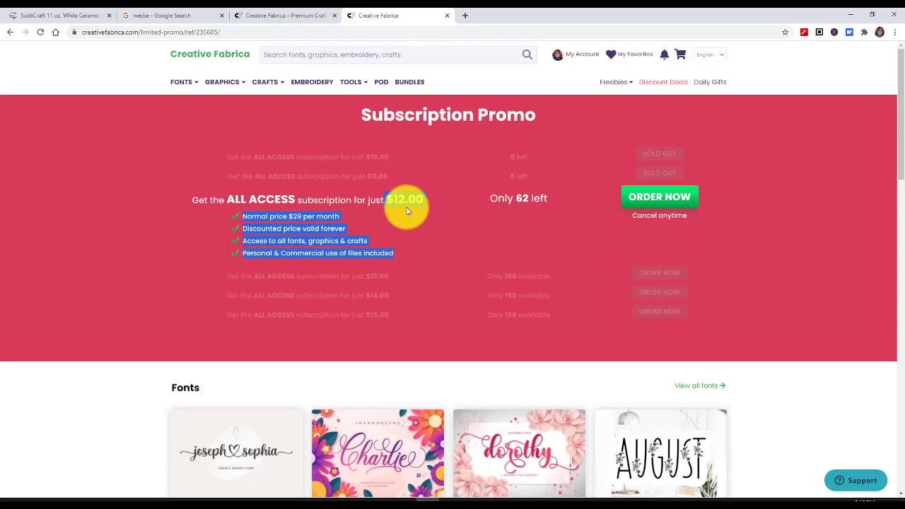
left_click(299, 222)
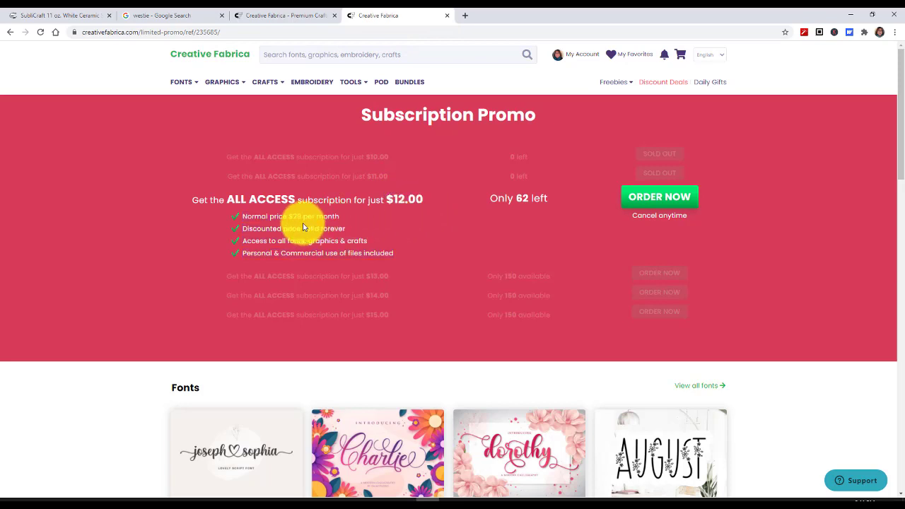
left_click_drag(287, 218, 347, 224)
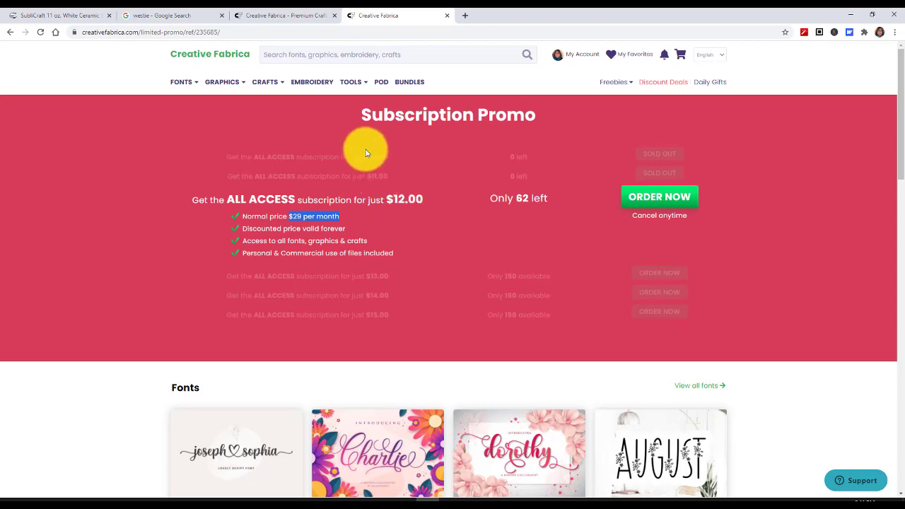
Search the Creative Fabrica graphics catalogue for PEACE LOVE and open the third suggested Peace Love Fall Sublimation Png Digital design.
left_click(278, 16)
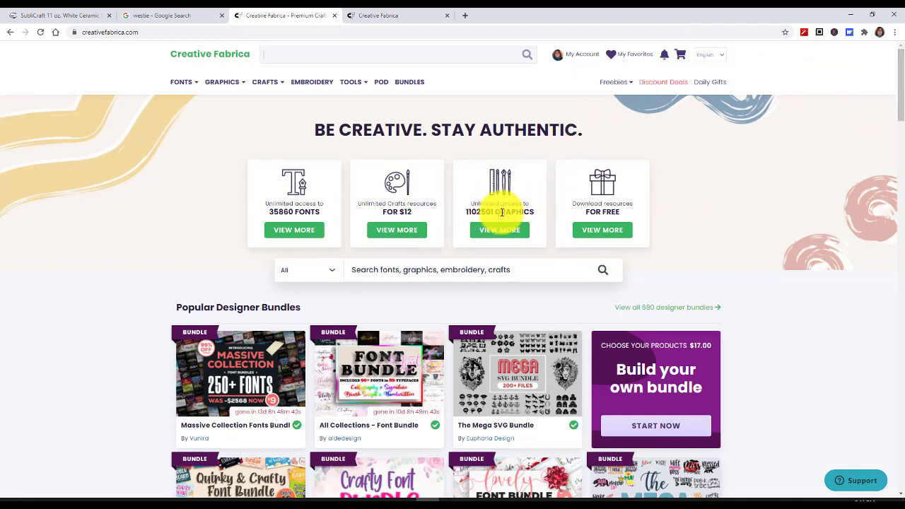
left_click(486, 233)
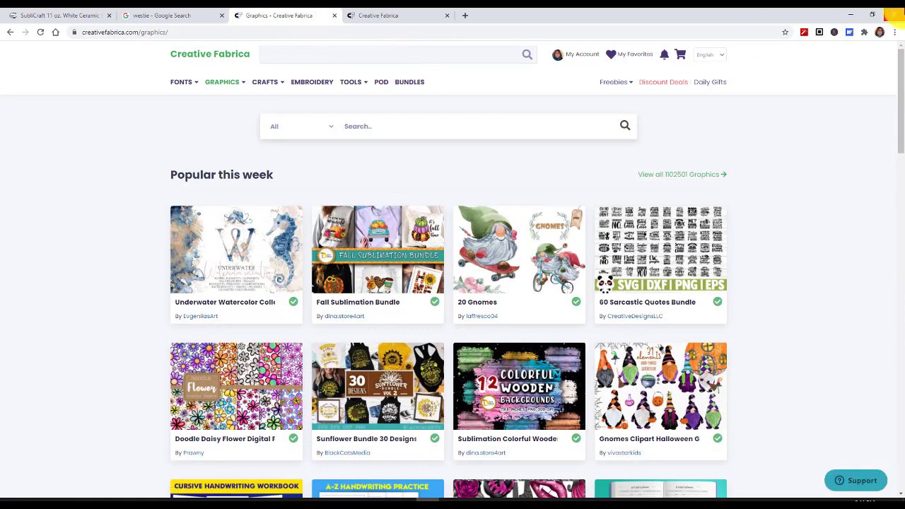
type("PEACE LOVE")
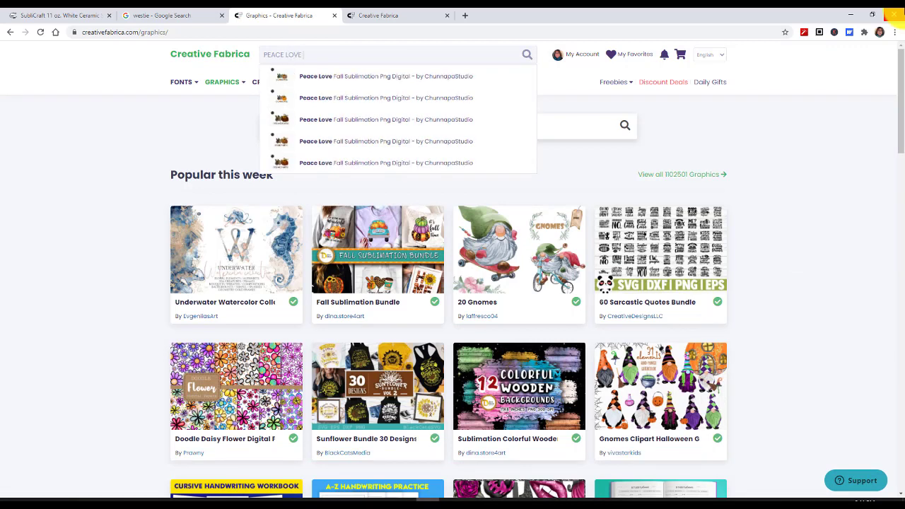
type(" AND")
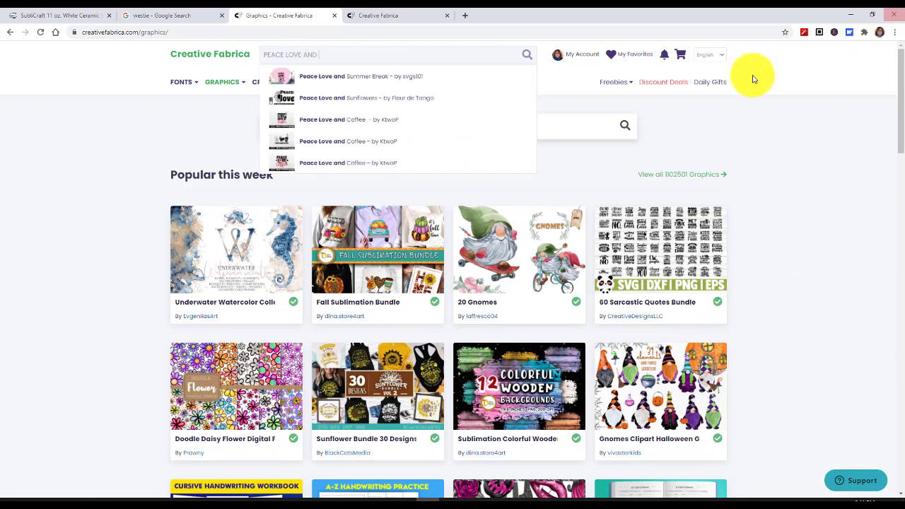
key("BackSpace")
key("BackSpace")
key("BackSpace")
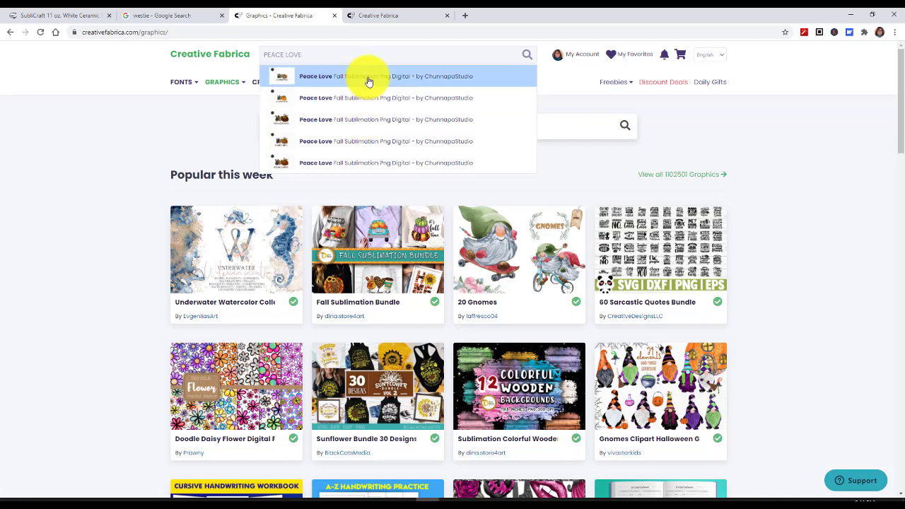
left_click(361, 122)
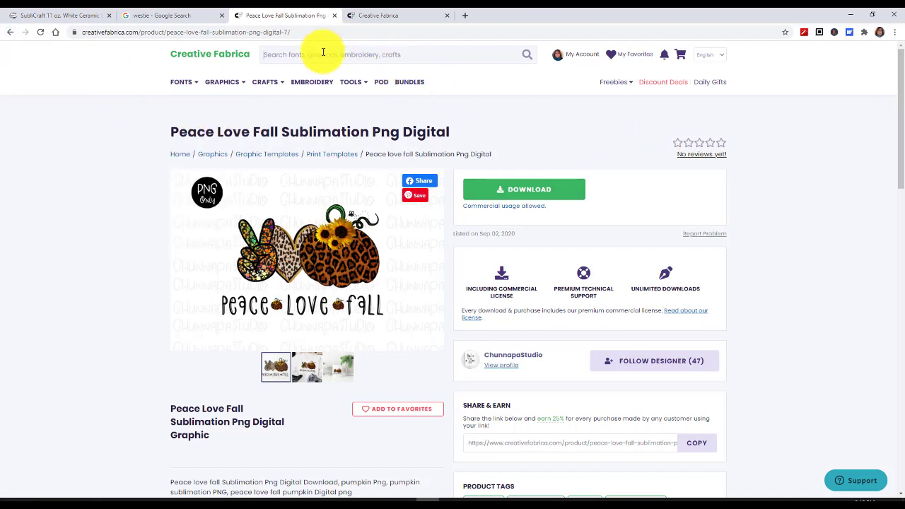
Search for PEACE LOVE again and open the first suggested Peace Love Fall sublimation design.
type("PEAC")
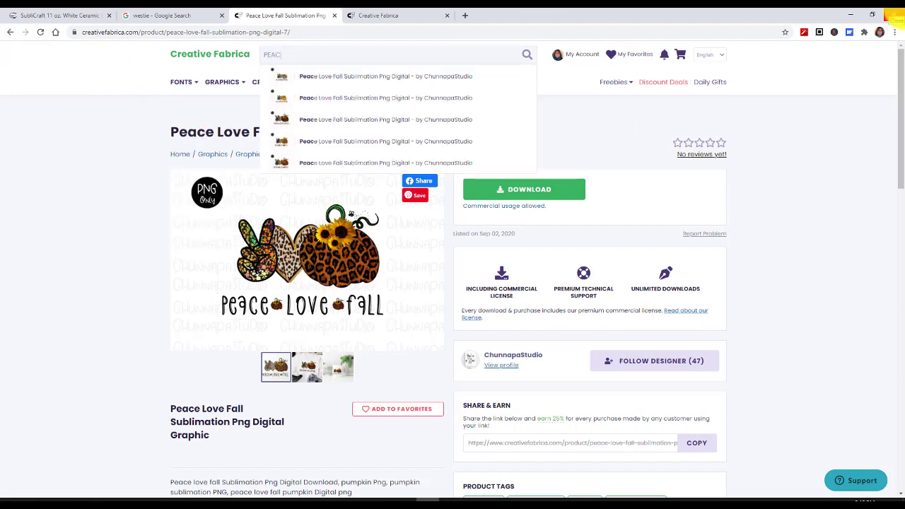
type("E LOVE")
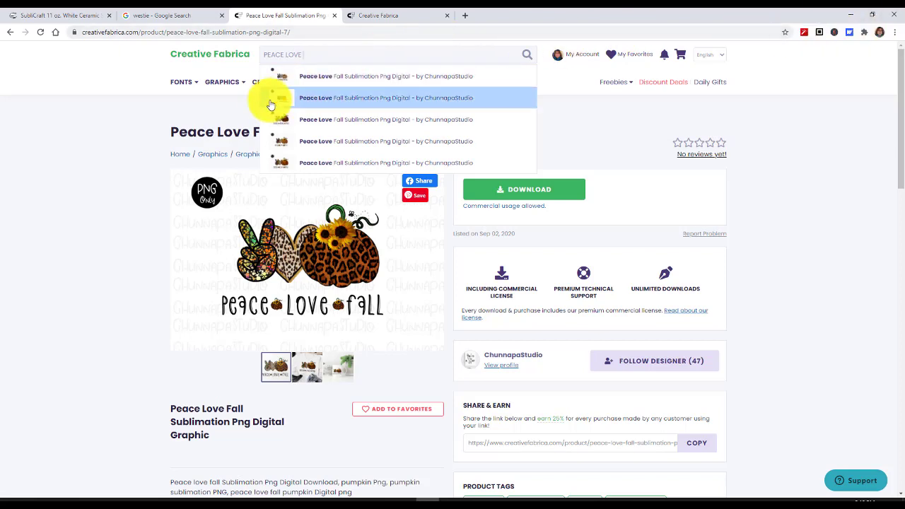
left_click(325, 84)
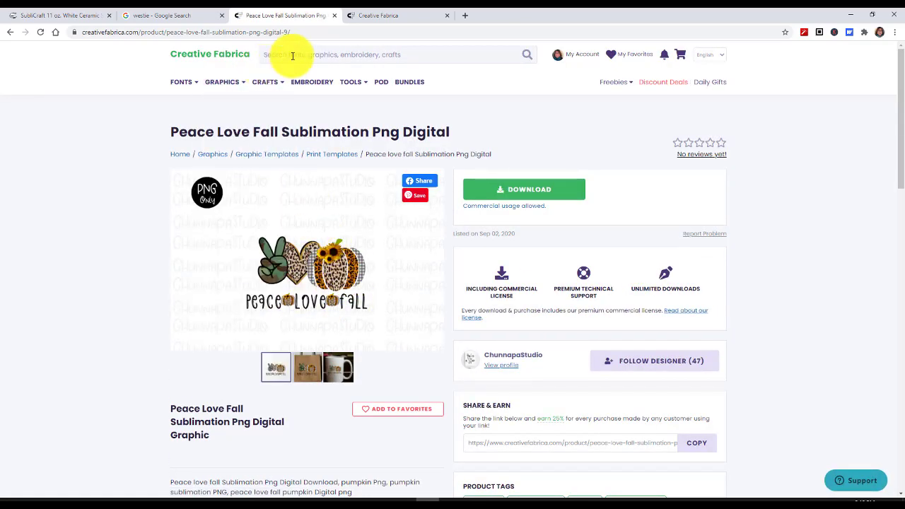
Repeat the PEACE LOVE search and open the second suggested Peace Love Fall sublimation design.
type("PE")
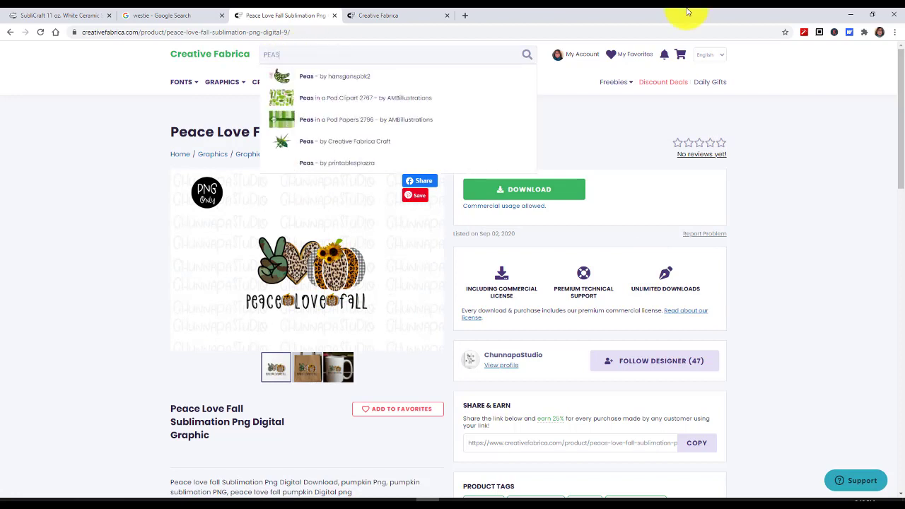
type("ACE LOVE")
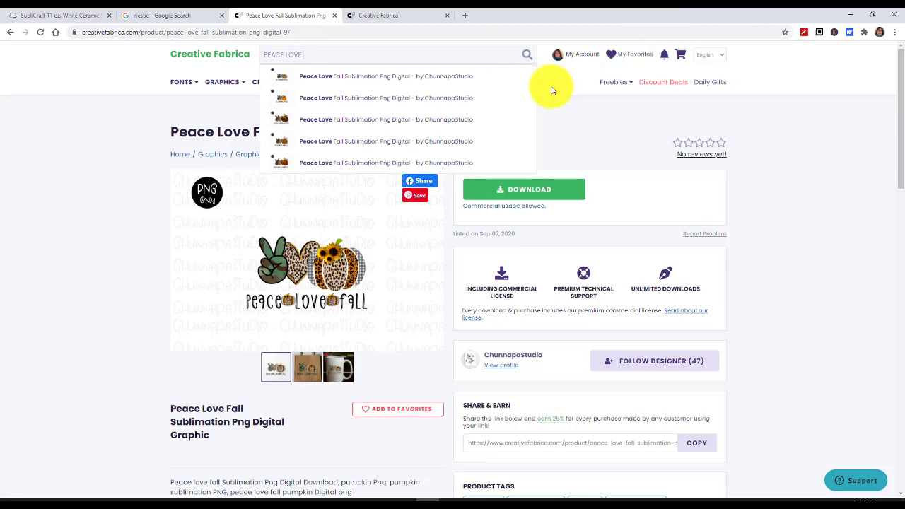
left_click(324, 98)
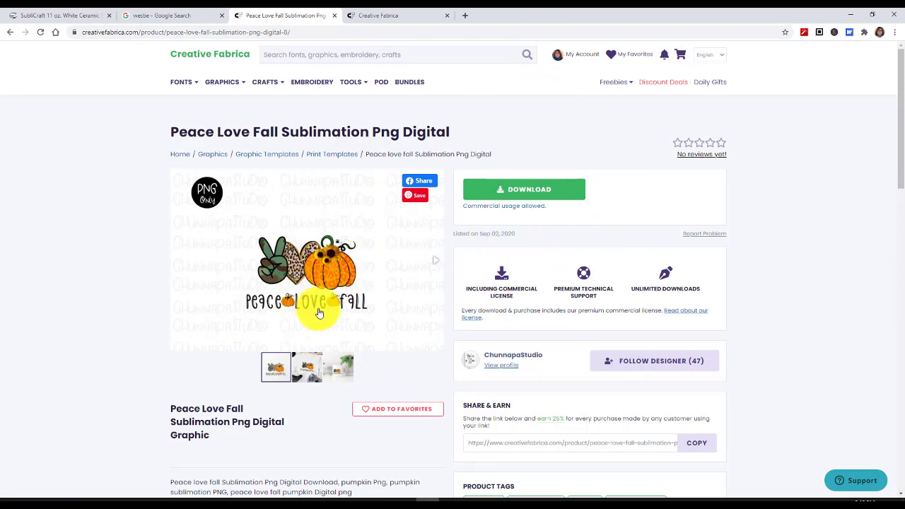
Preview the design's T-shirt and mug mockups, ending on its main artwork image.
left_click(312, 368)
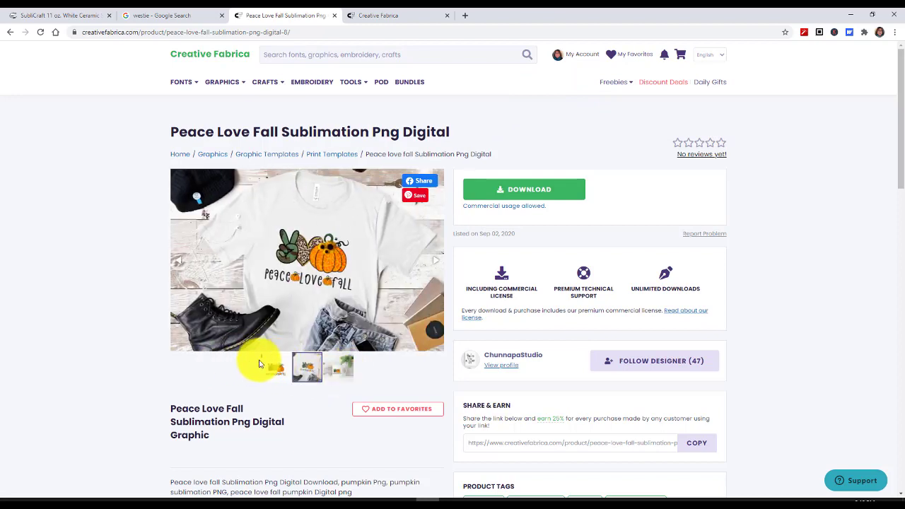
left_click(339, 365)
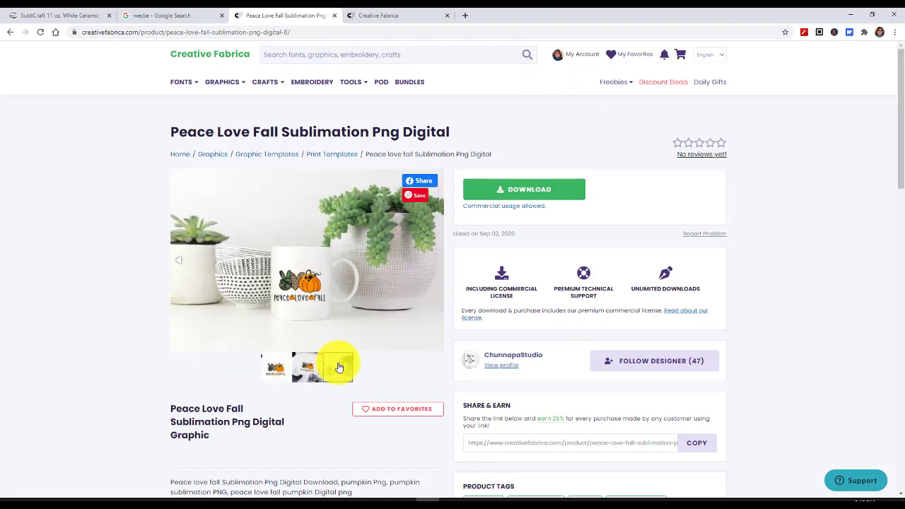
left_click(295, 368)
left_click(275, 367)
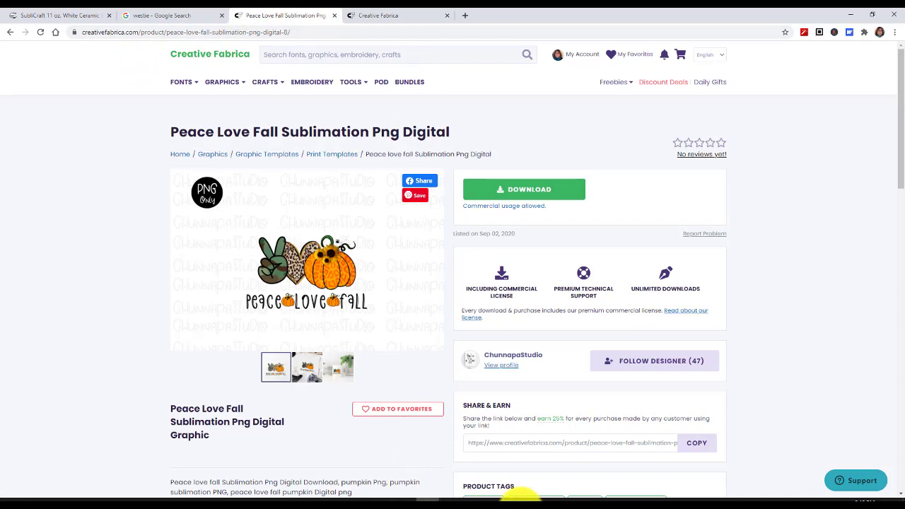
Switch to Silhouette Studio and move the large Peace Love Fall design slightly up on the mat, to about X 0.048, Y 0.746 in.
left_click(519, 498)
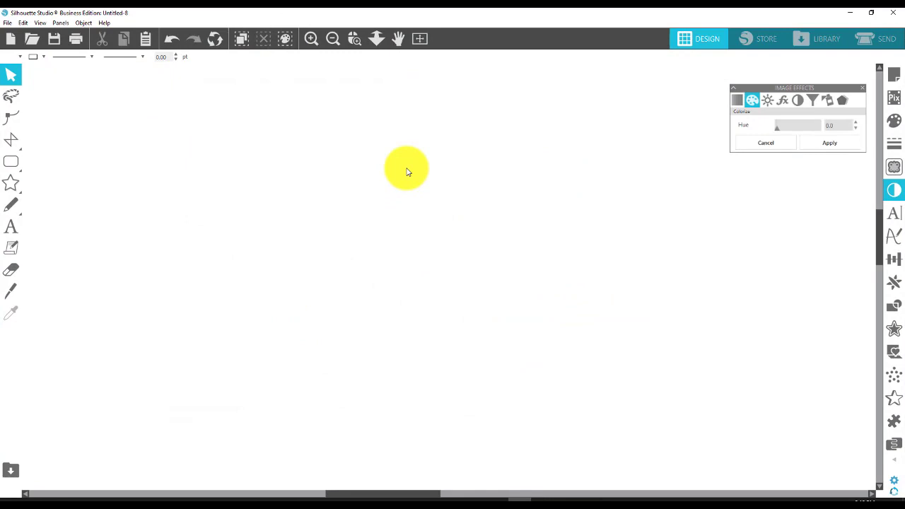
left_click(13, 97)
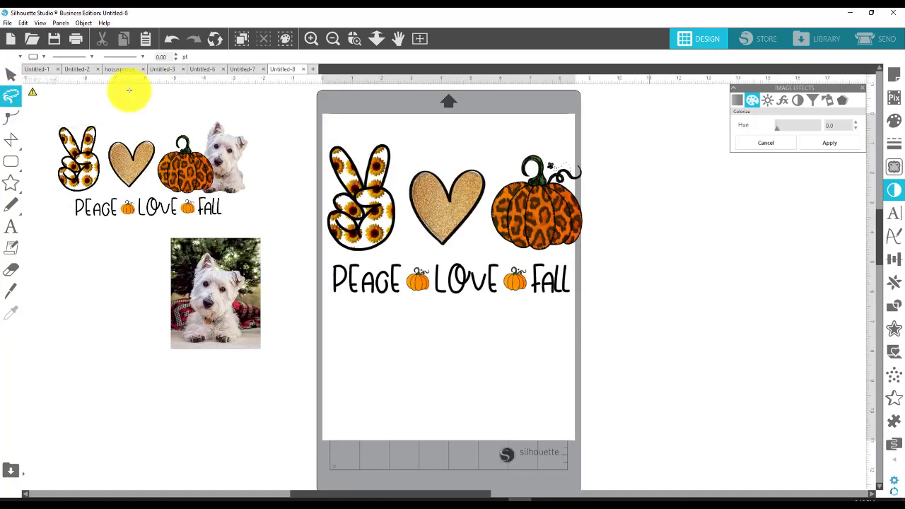
left_click(12, 75)
left_click(520, 226)
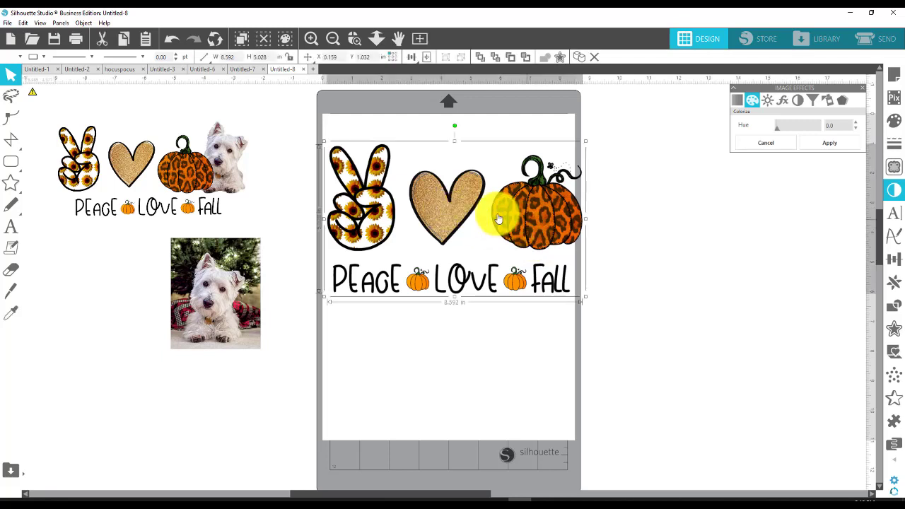
mouse_move(539, 234)
left_mouse_down()
mouse_move(536, 206)
mouse_move(536, 226)
left_mouse_up()
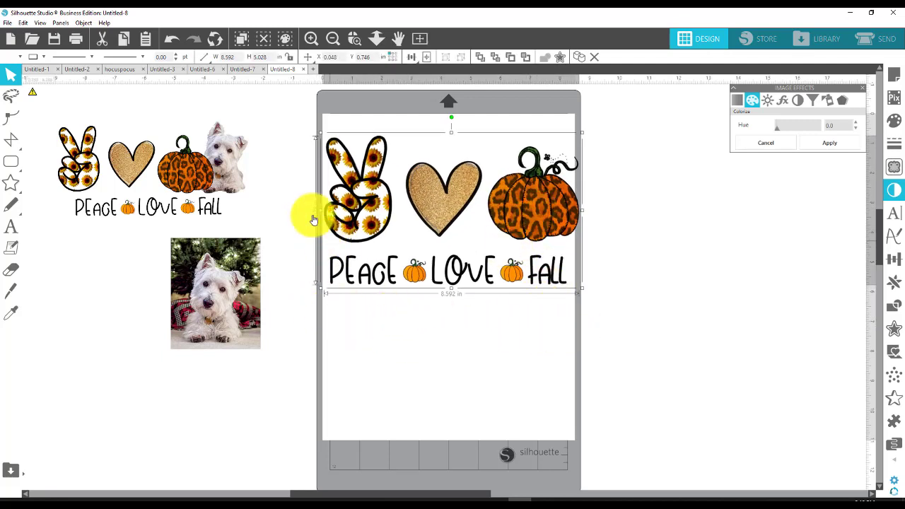
Move the small finished design with the dog slightly up and right, and nudge the dog photo to about X -5.095, Y 4.200 in.
left_click(228, 164)
left_click_drag(198, 174, 211, 163)
left_click(238, 262)
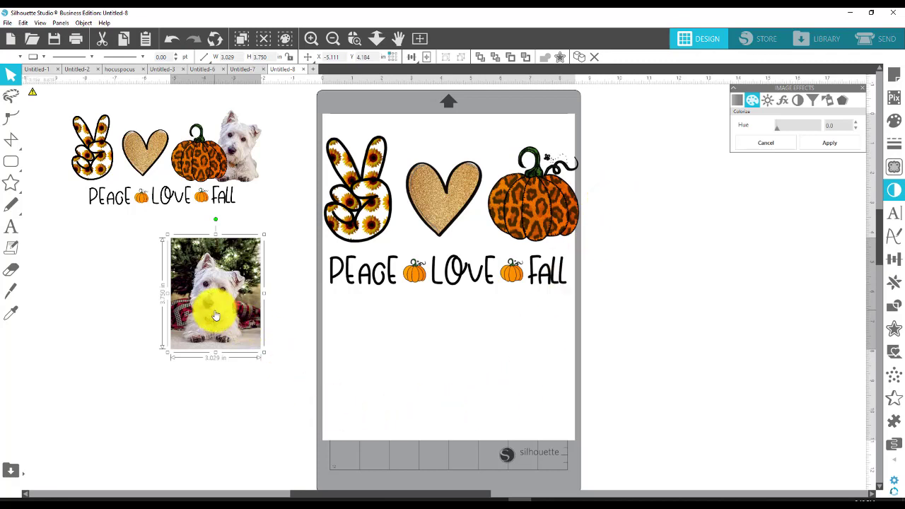
left_click_drag(216, 314, 217, 315)
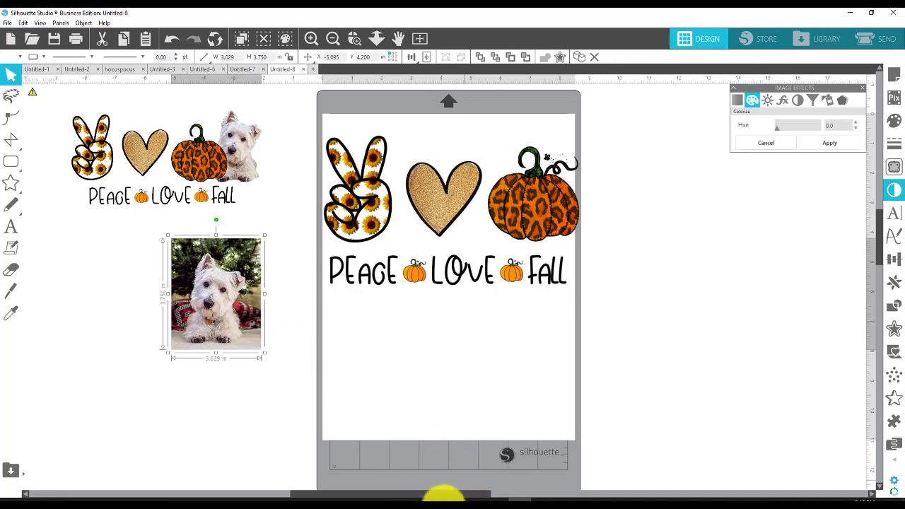
Switch to the Chrome browser and open remove.bg in a new tab.
left_click(430, 487)
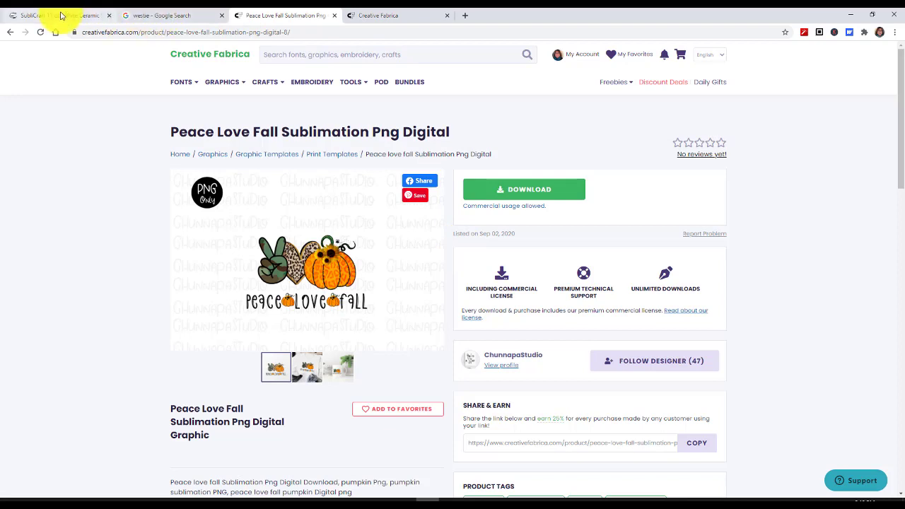
left_click(465, 14)
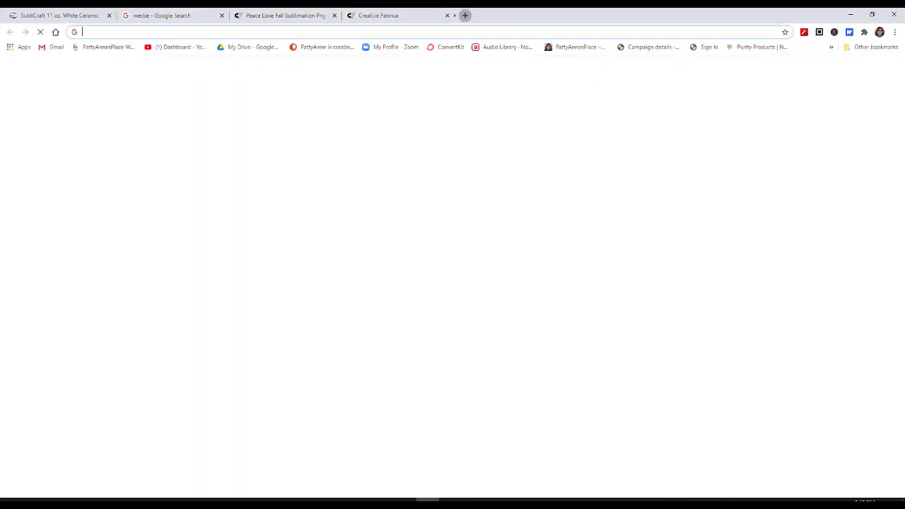
type("RE")
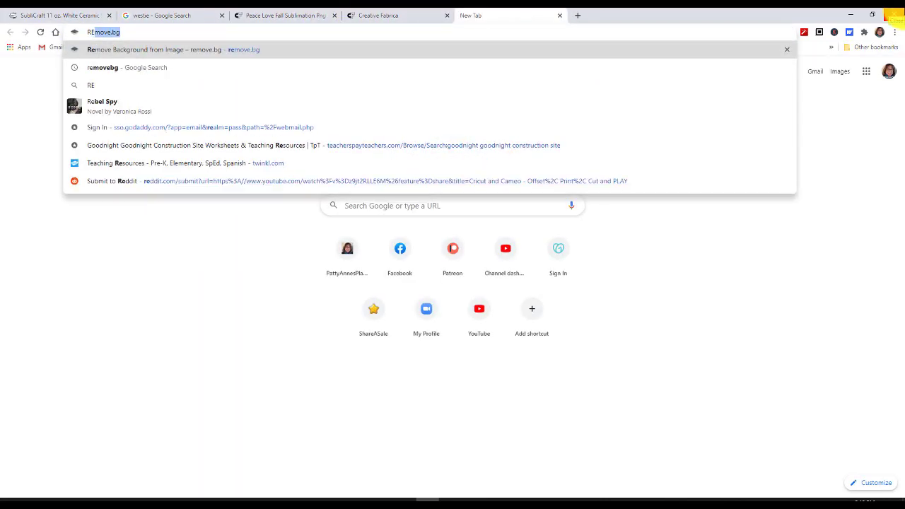
key("Return")
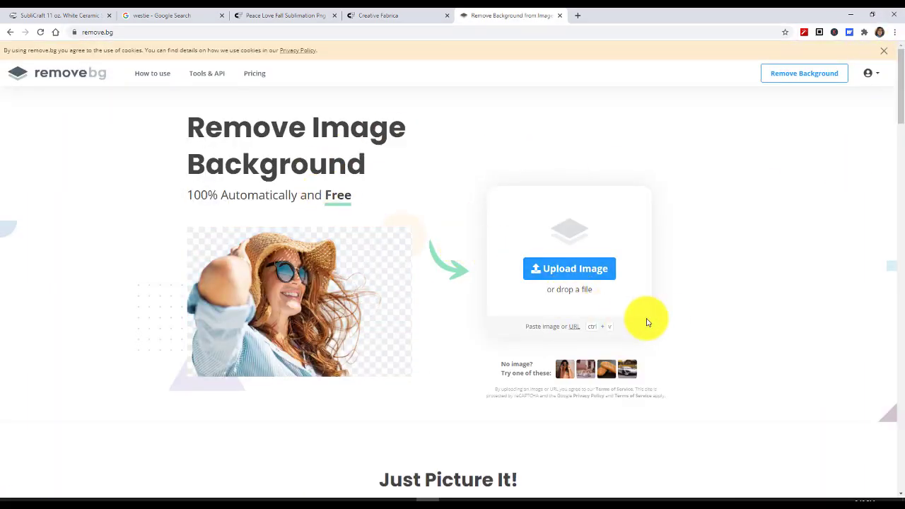
Upload the original westie-puppy-with-christmas-tree photo from Downloads to have its background removed.
left_click(570, 275)
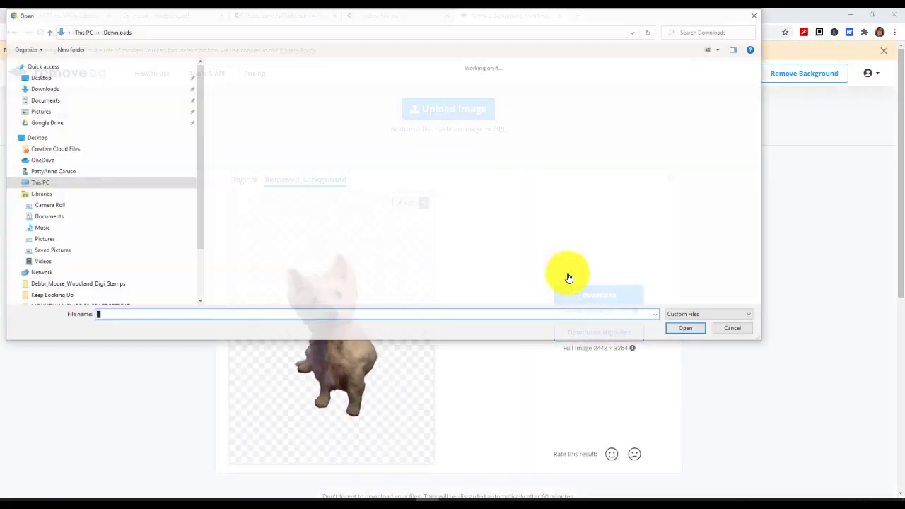
scroll(441, 162, "down", 1)
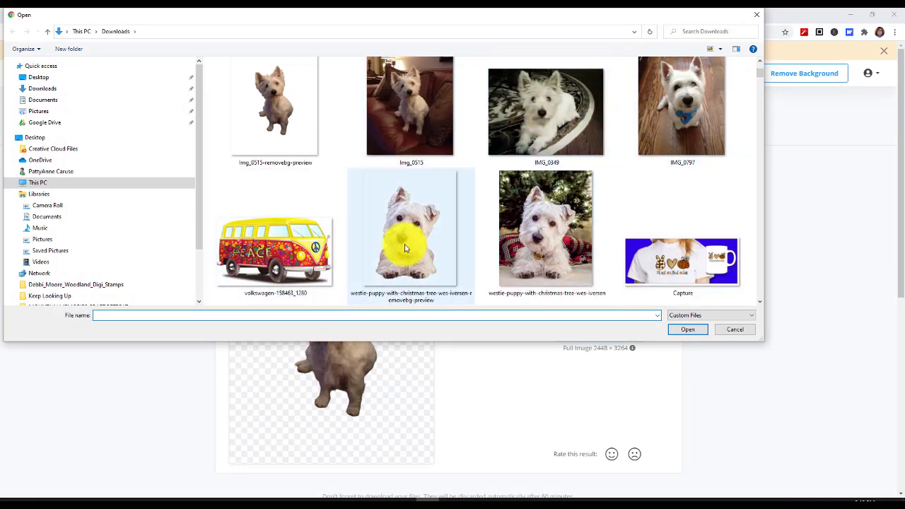
scroll(551, 145, "down", 4)
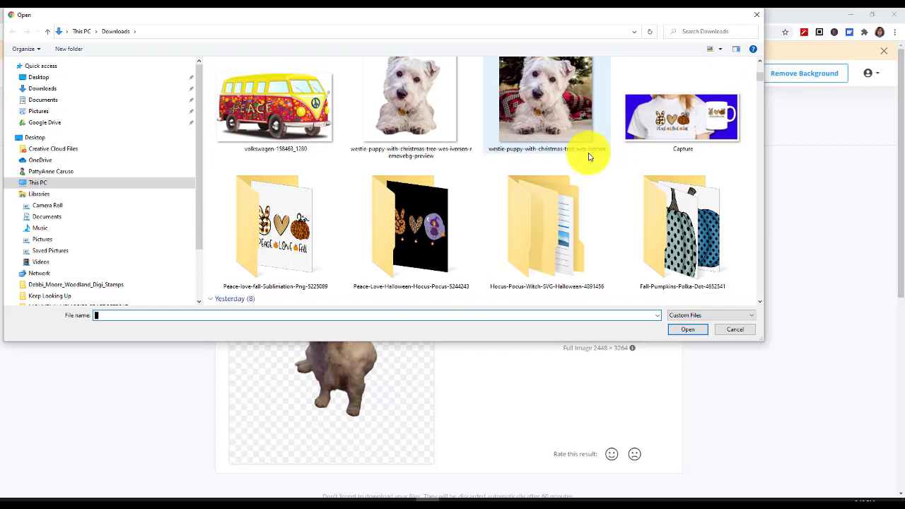
scroll(589, 157, "down", 5)
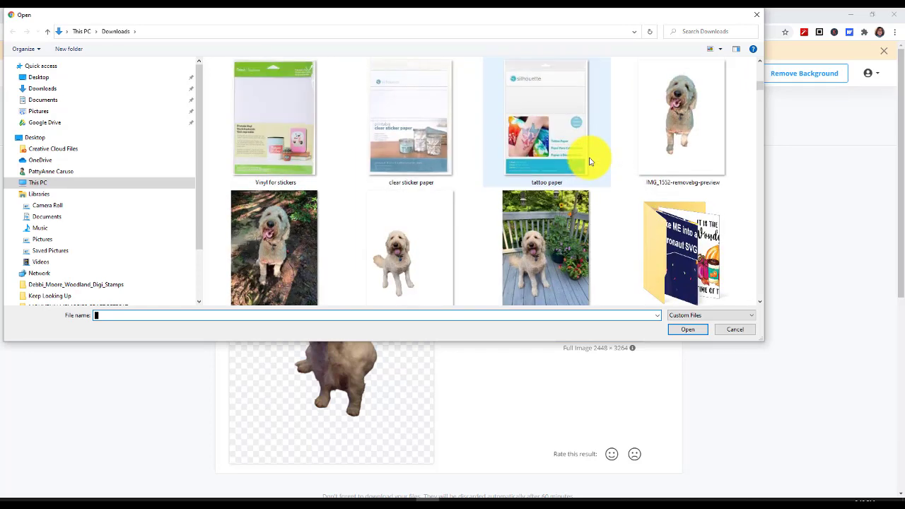
scroll(590, 162, "down", 10)
left_click(501, 224)
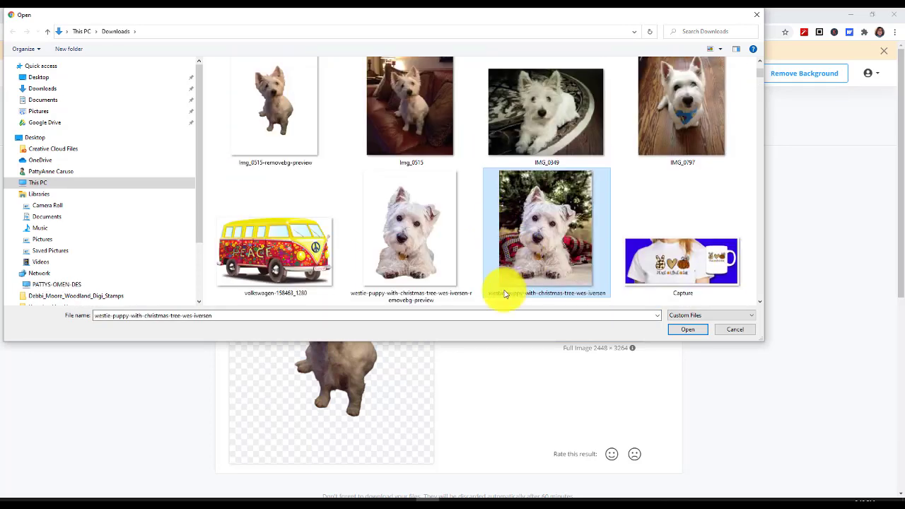
left_click(697, 331)
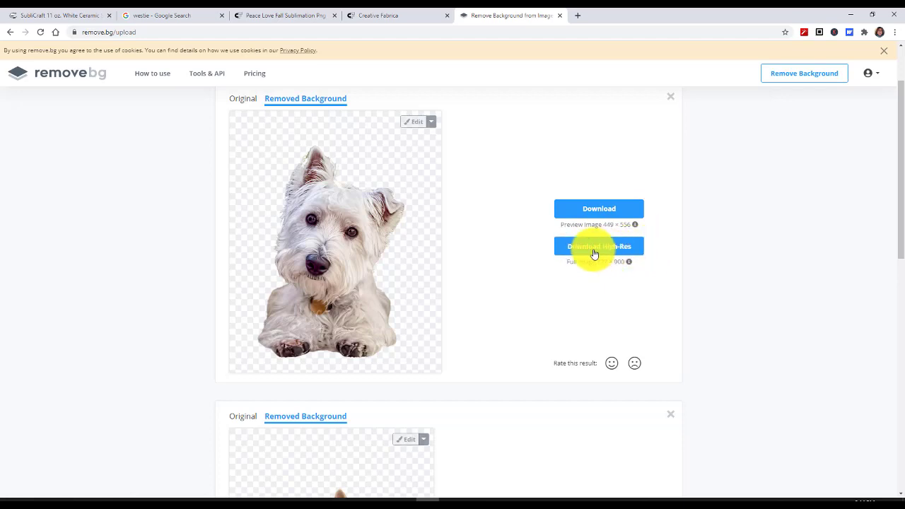
Download the preview-size westie image with its background removed and switch back to Silhouette Studio.
left_click(598, 209)
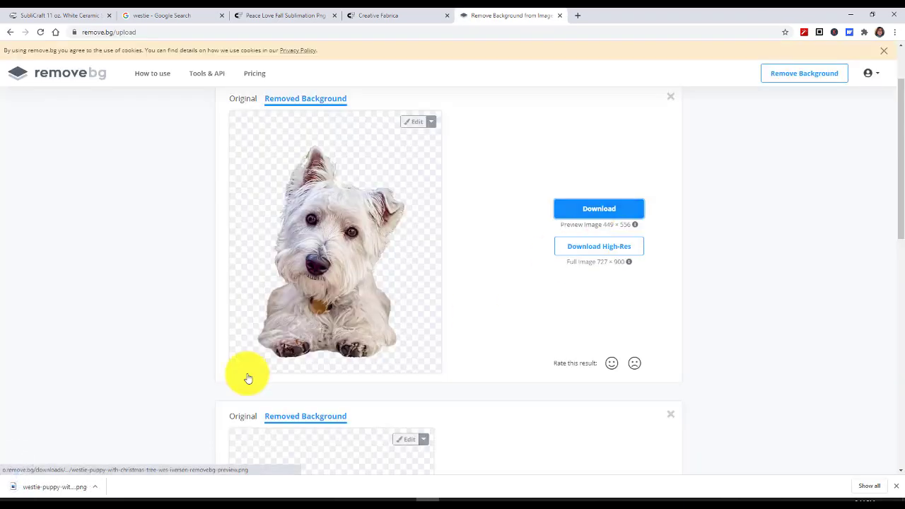
left_click(71, 487)
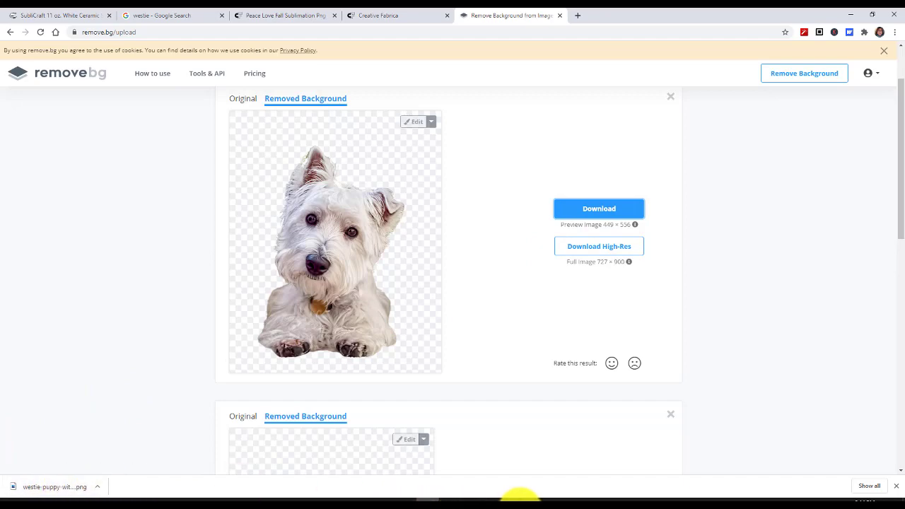
left_click(519, 498)
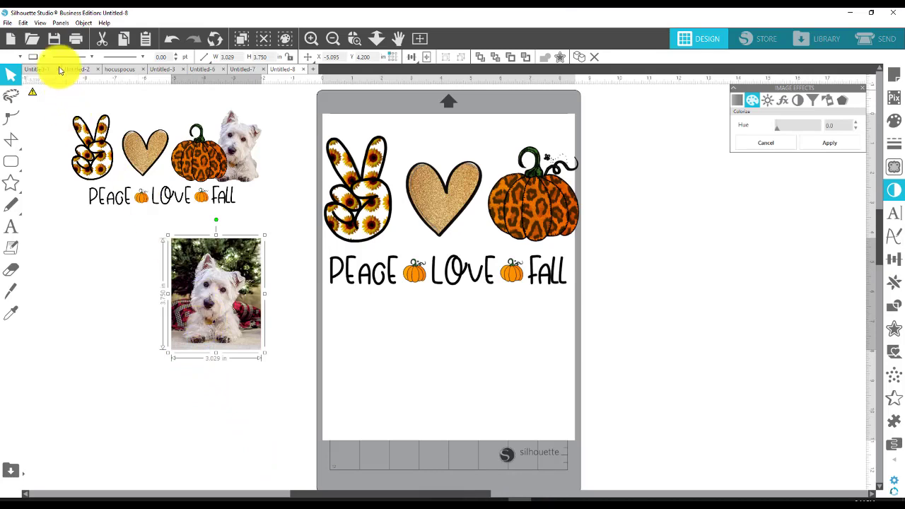
Merge the newly downloaded background-removed westie PNG from Downloads and enlarge it to about 3.19 in wide below the Peace Love Fall design.
left_click(7, 24)
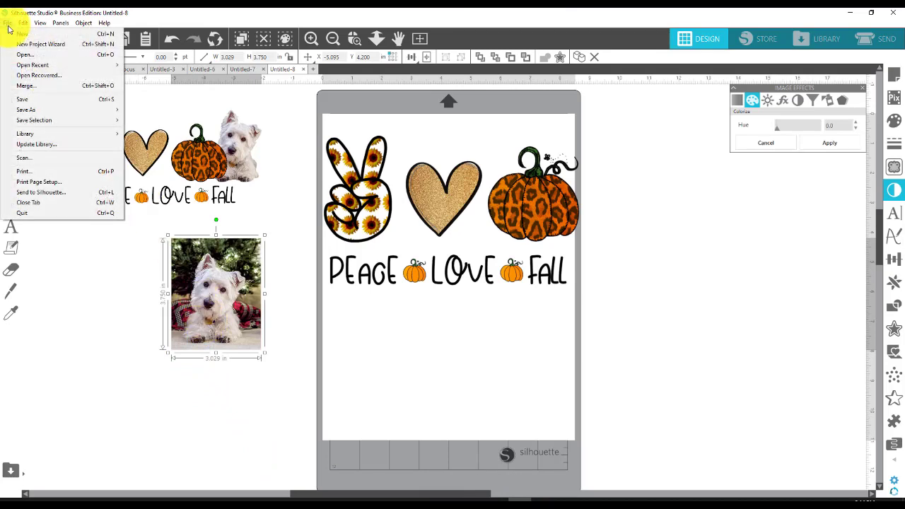
left_click(25, 86)
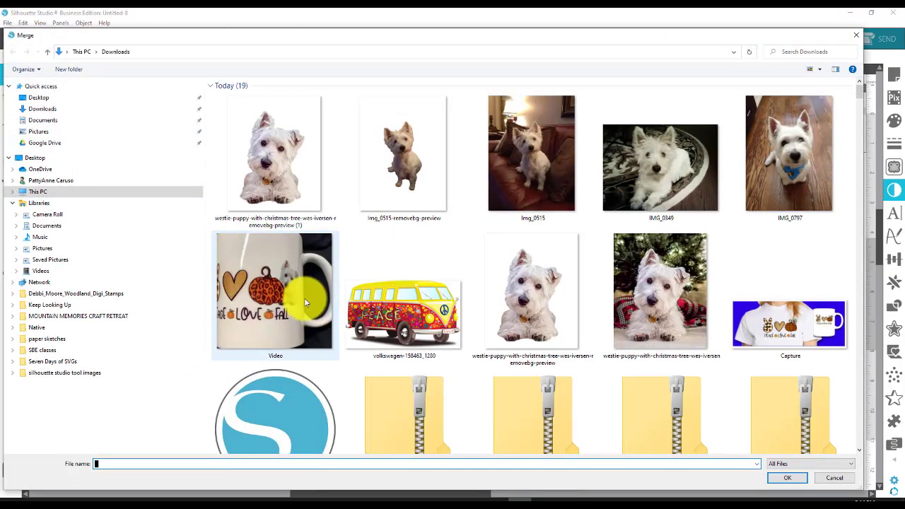
left_click(264, 172)
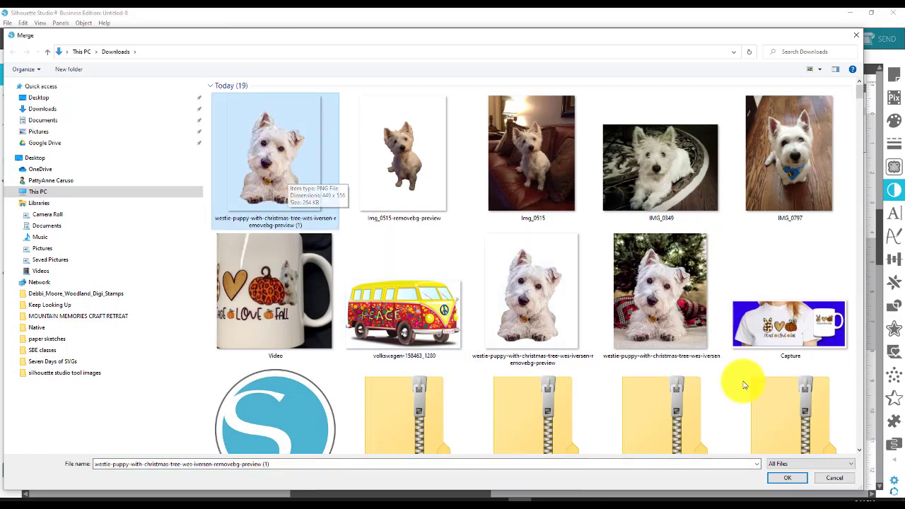
left_click(787, 478)
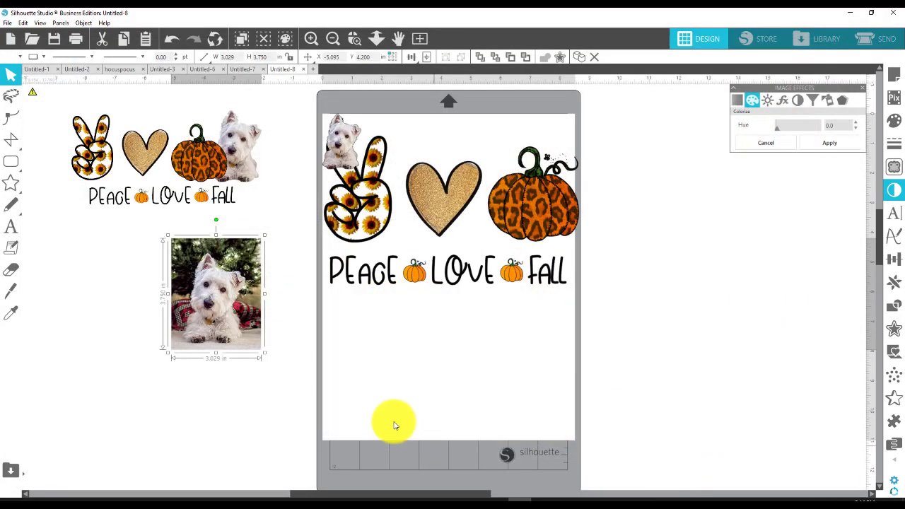
left_click_drag(353, 162, 424, 425)
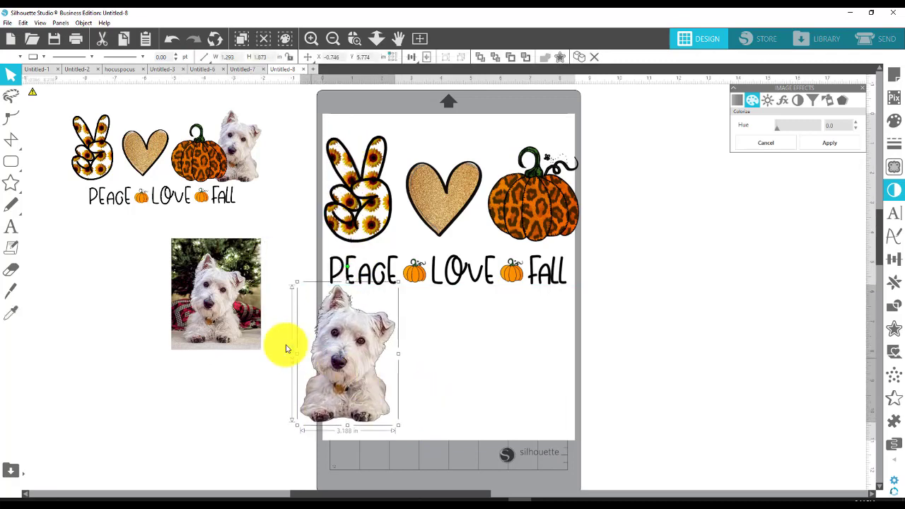
Delete the original dog photo with the Christmas tree background and move the dog cutout off the mat to its left.
left_click(240, 331)
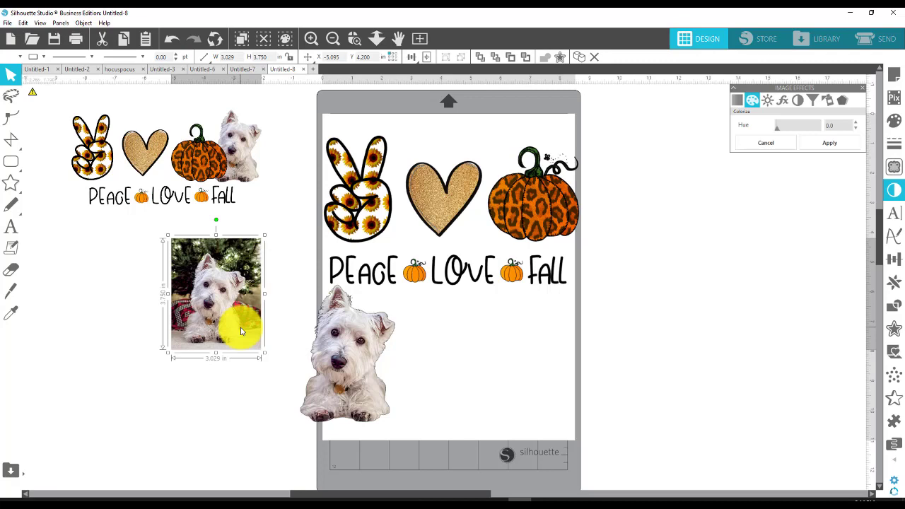
key("Delete")
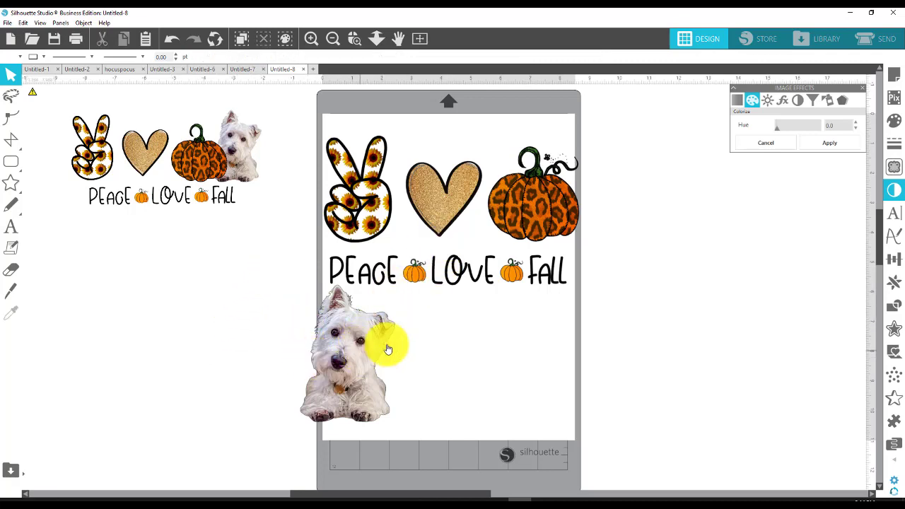
left_click_drag(318, 346, 198, 340)
Browse Downloads for the Peace-love-fall-Sublimation-Png-5225089 folder while merging a file, and close the file browser without choosing anything.
left_click(362, 245)
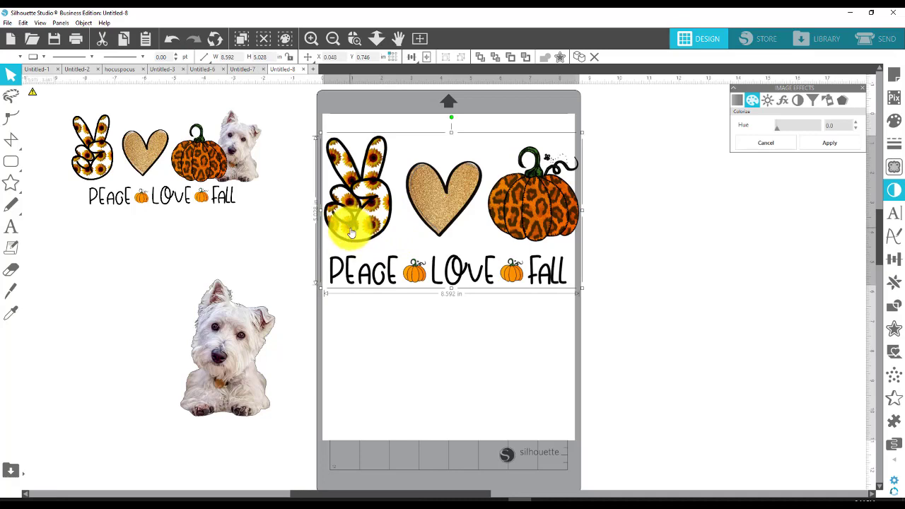
left_click(8, 24)
left_click(49, 81)
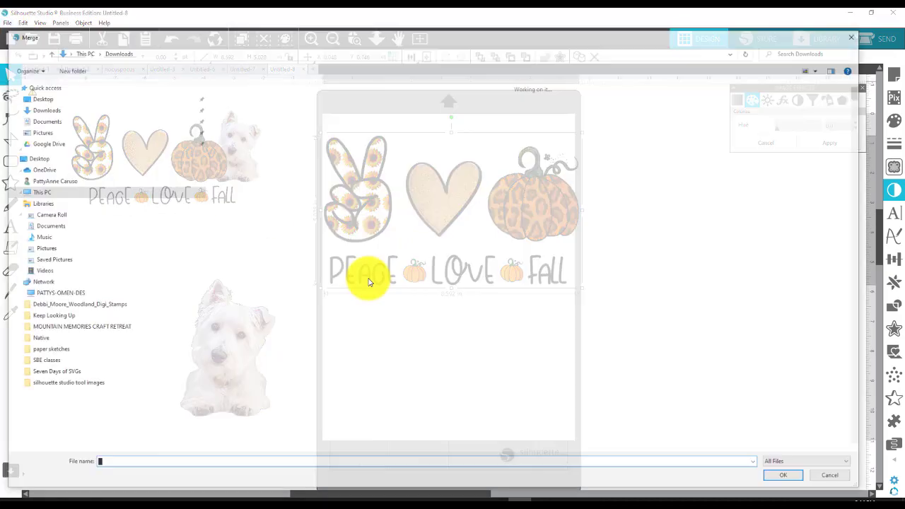
scroll(464, 304, "down", 3)
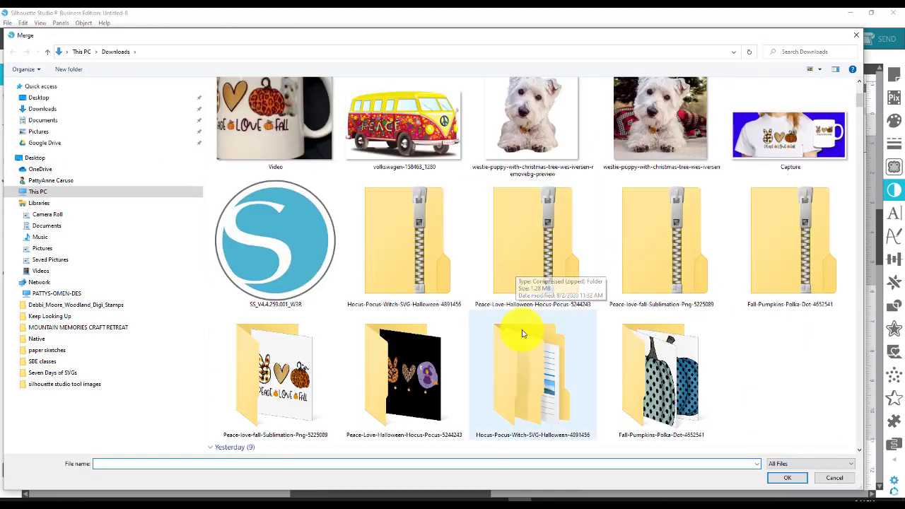
scroll(337, 360, "down", 5)
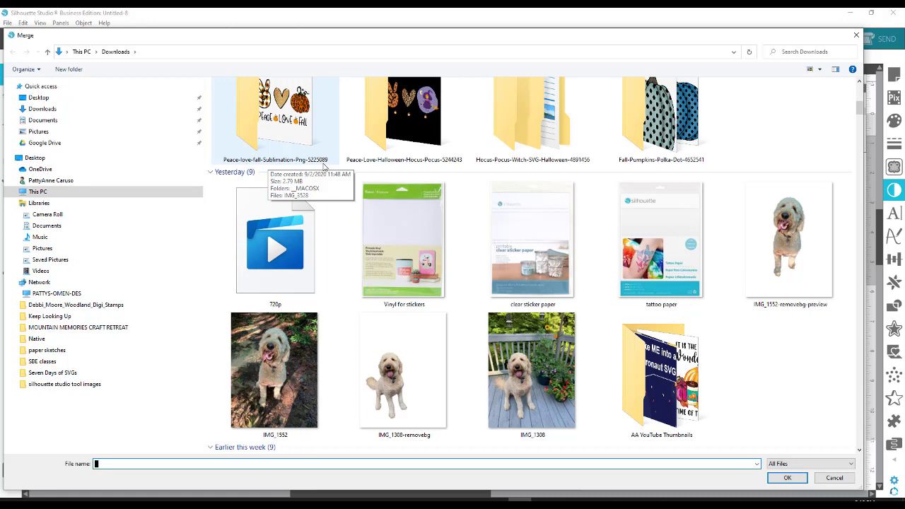
left_click(857, 39)
Move the large Peace Love Fall design slightly right and up on the mat and deselect it.
left_click_drag(425, 198, 456, 201)
left_click(467, 438)
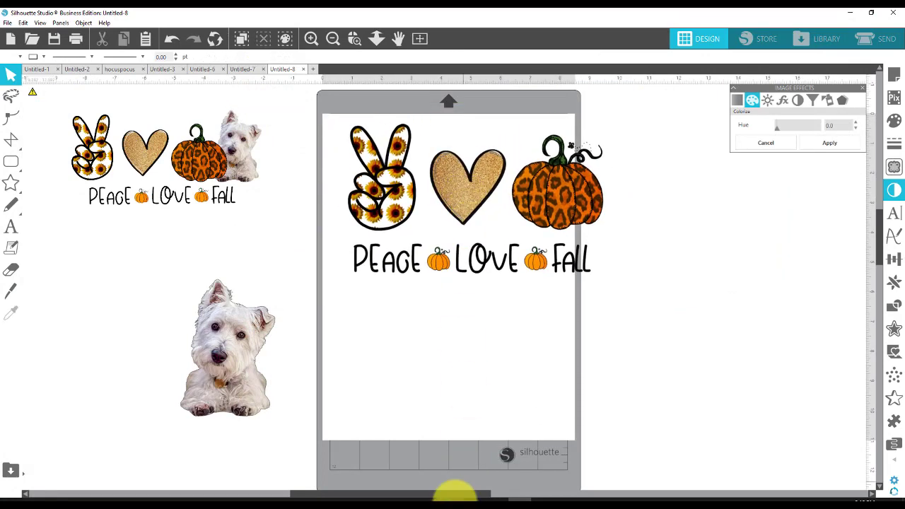
Switch to File Explorer, check the IMG_3528 graphic in the Peace-love-fall-Sublimation-Png-5225089 folder, and return to Silhouette Studio.
left_click(328, 495)
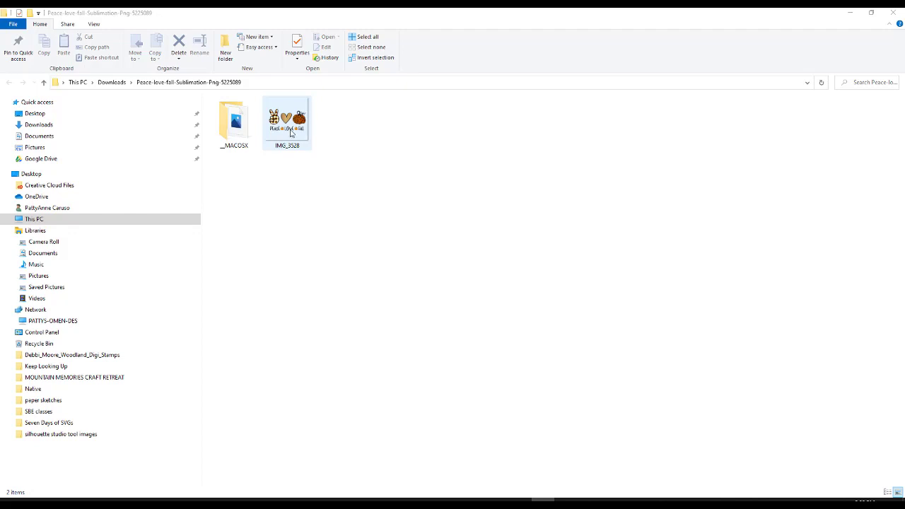
left_click(300, 145)
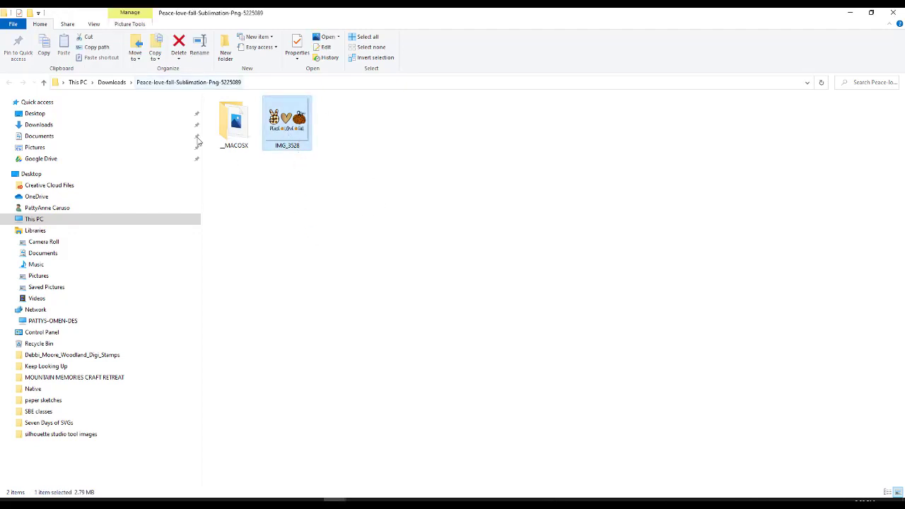
left_click(322, 177)
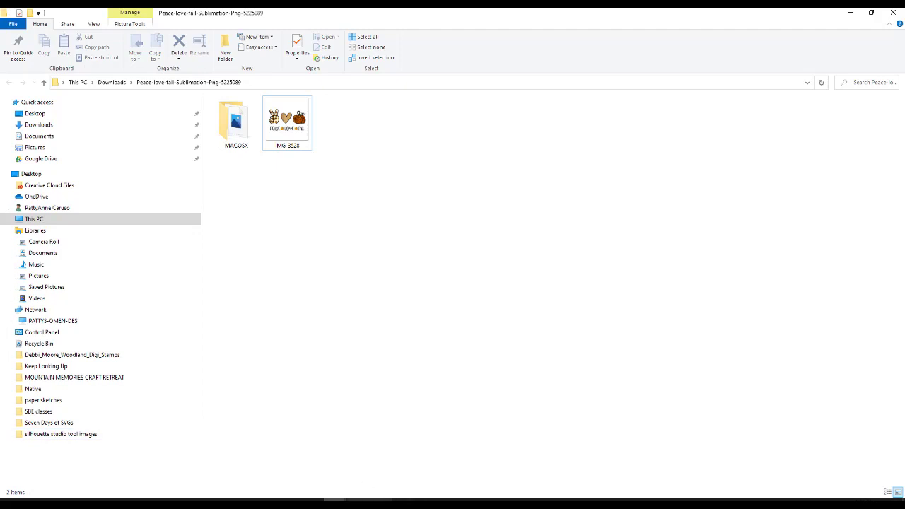
left_click(509, 500)
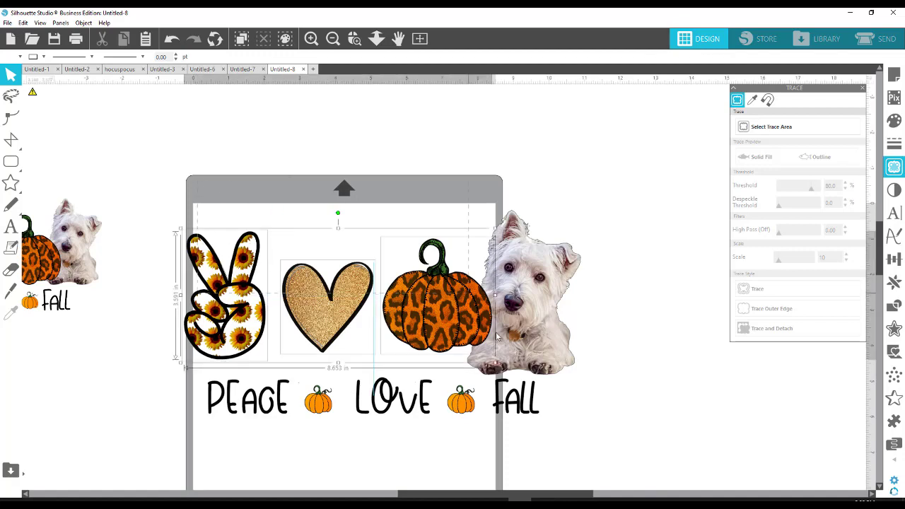
Clear the mat by moving the dog cutout off to the left and grouping and moving the separated Peace Love Fall pieces there too.
left_click_drag(544, 322, 66, 435)
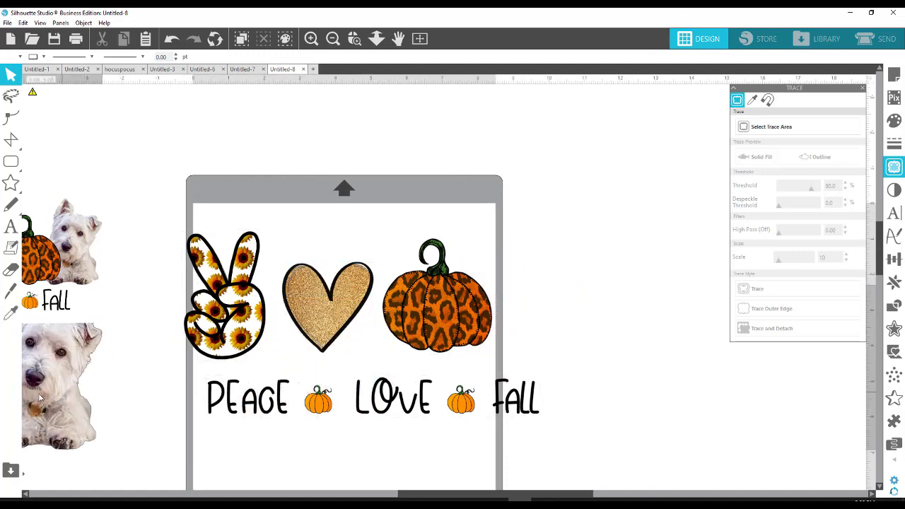
left_click_drag(207, 189, 461, 346)
right_click(461, 347)
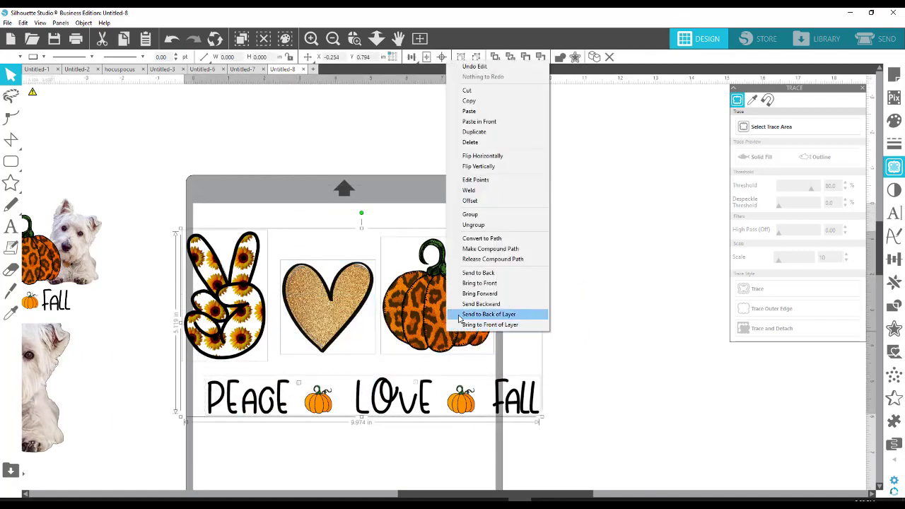
left_click(483, 214)
left_click_drag(449, 298, 62, 450)
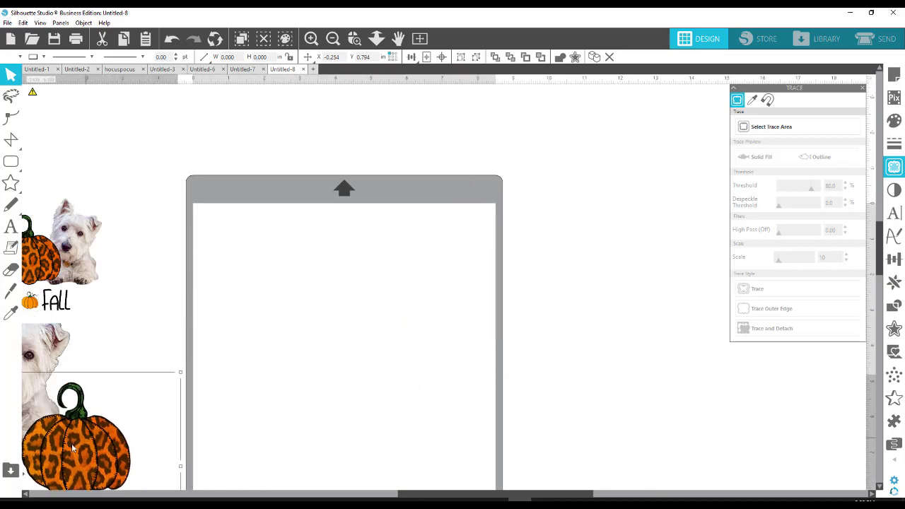
Merge the IMG_3528 graphic from the Peace-love-fall-Sublimation-Png-5225089 folder and move it right to about X 3.179, Y -0.821 in.
left_click(6, 25)
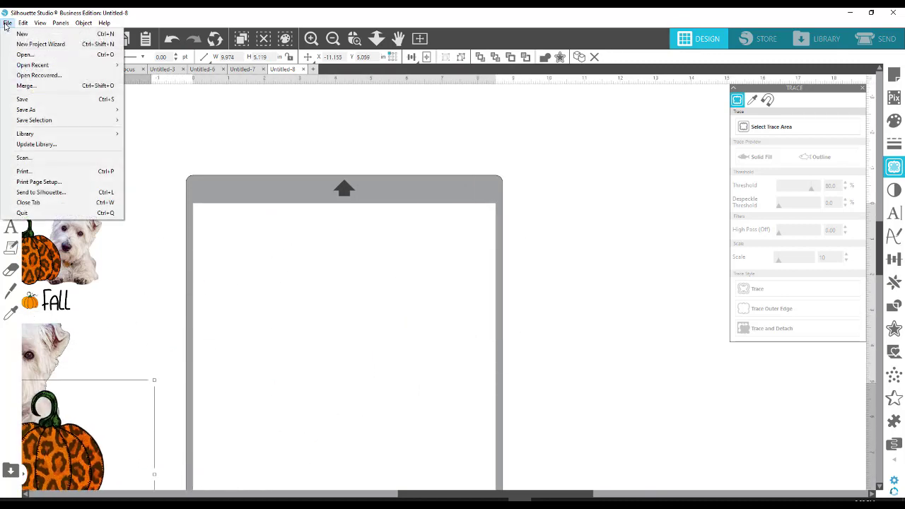
left_click(58, 87)
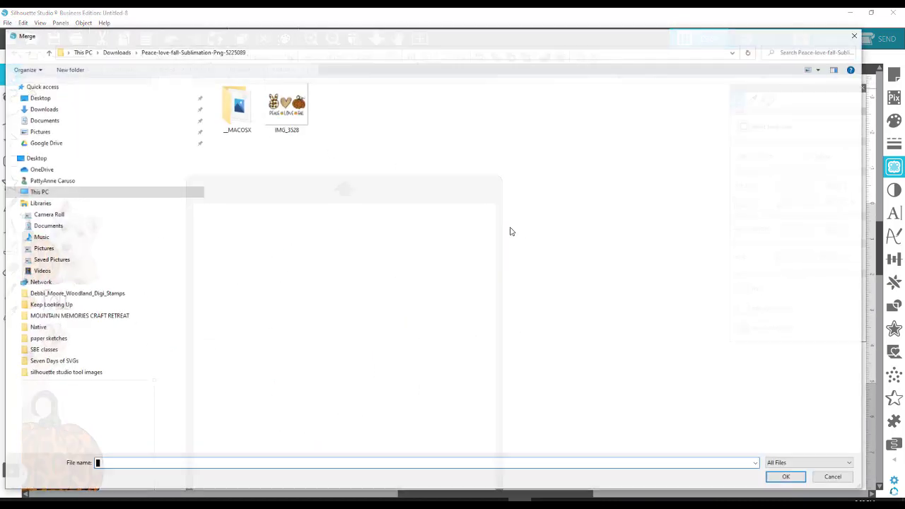
double_click(305, 129)
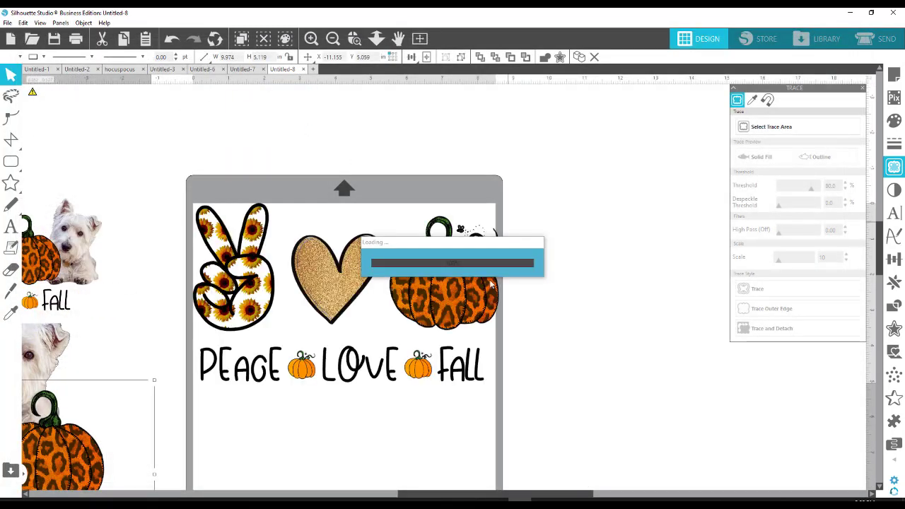
left_click_drag(361, 278, 413, 286)
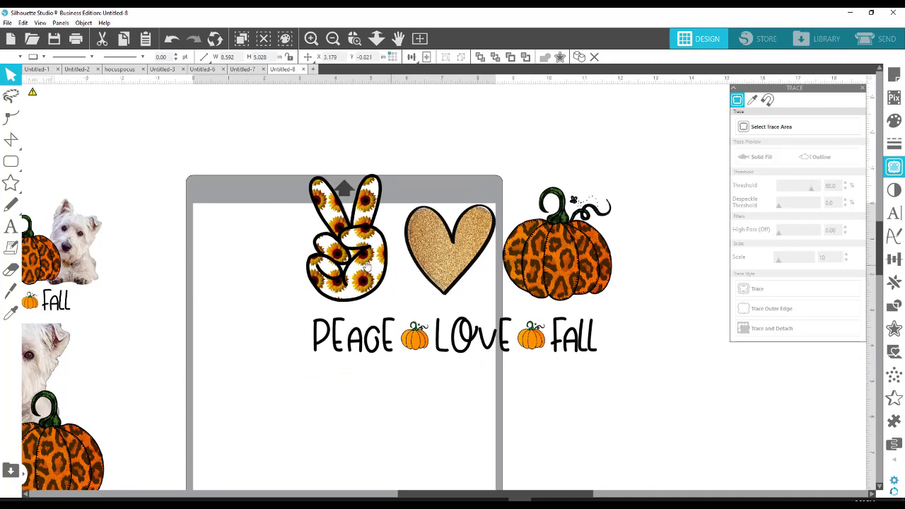
left_click(506, 336)
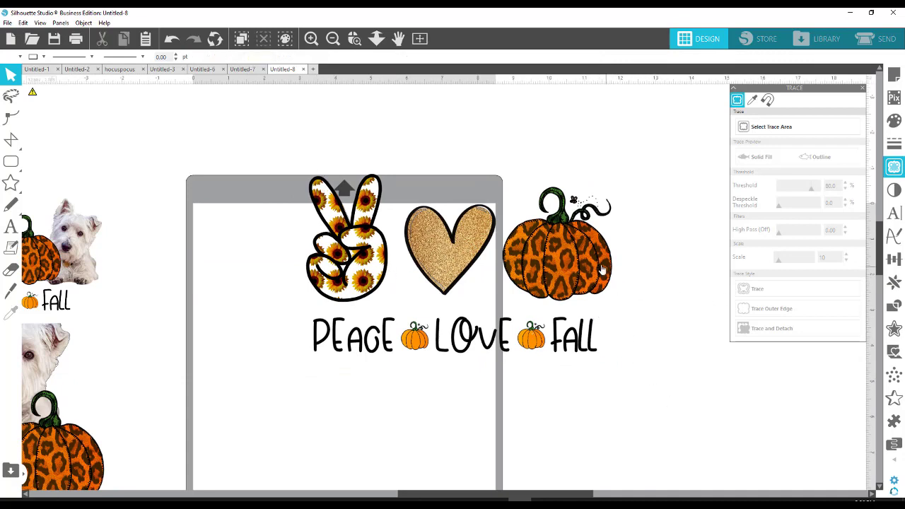
Release the compound path of the merged Peace Love Fall graphic to separate its pieces.
right_click(558, 266)
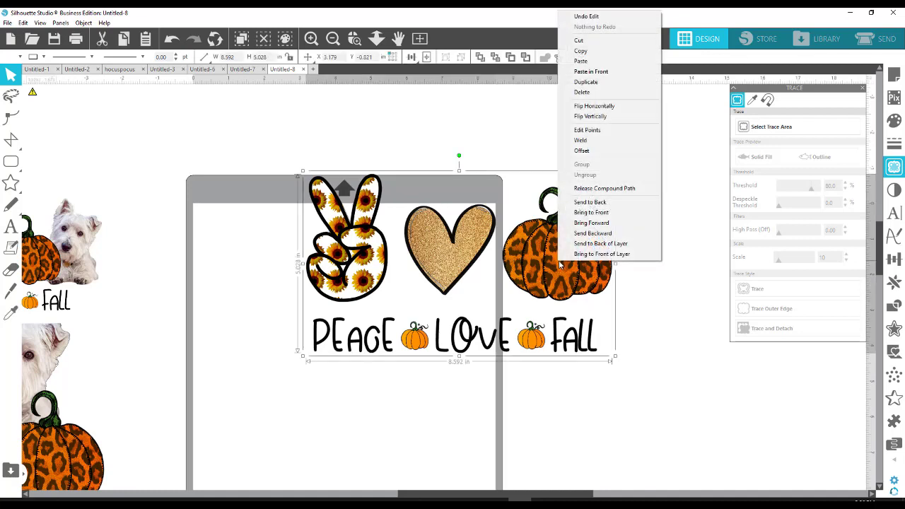
left_click(591, 192)
left_click(668, 375)
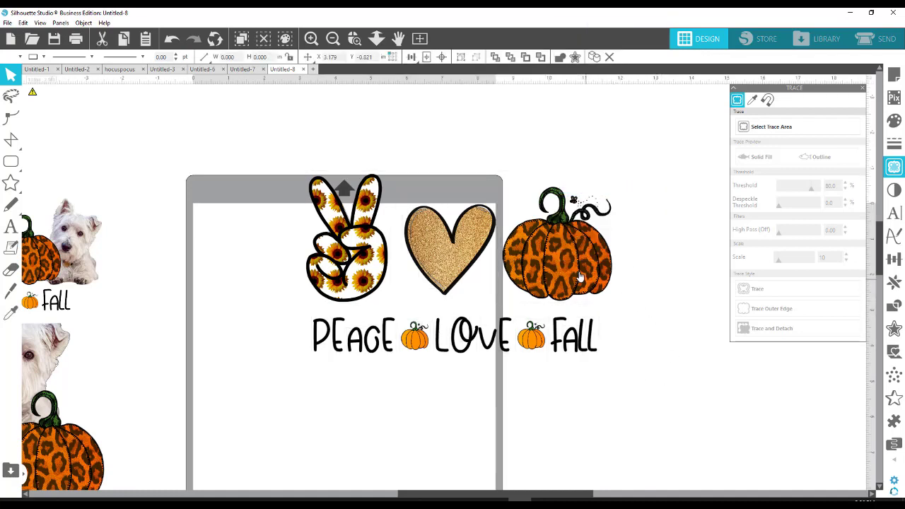
Move the leopard pumpkin down, delete the small stray dots and marks from beside its stem, and return the pumpkin next to the heart.
left_click_drag(578, 276, 573, 366)
left_click(548, 188)
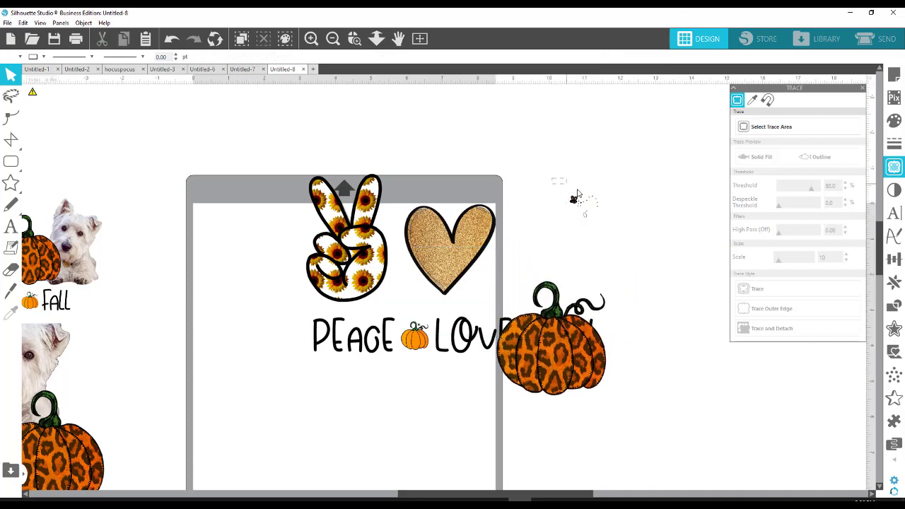
left_click(577, 193)
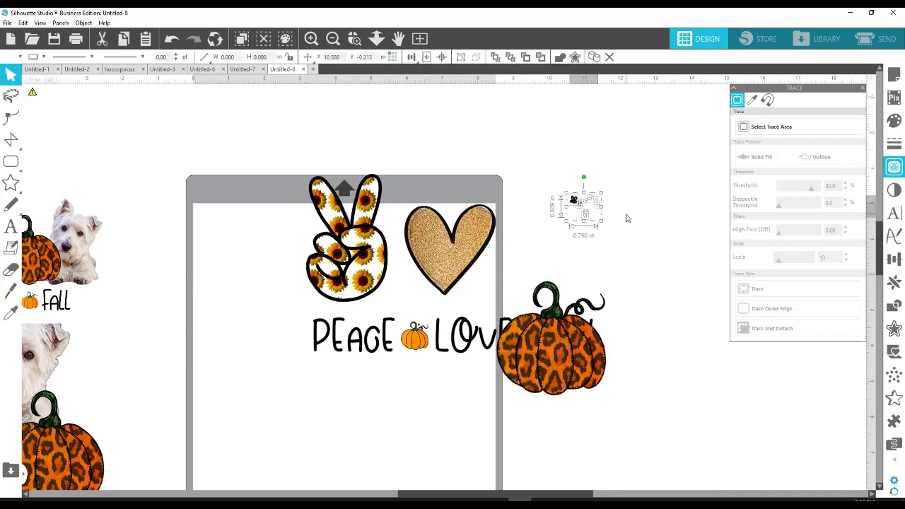
key("Delete")
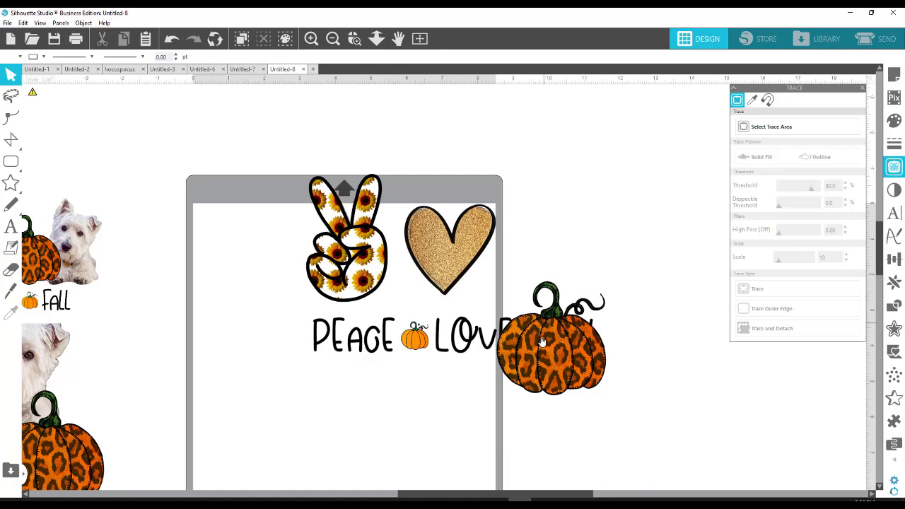
left_click_drag(547, 341, 554, 250)
key("Escape")
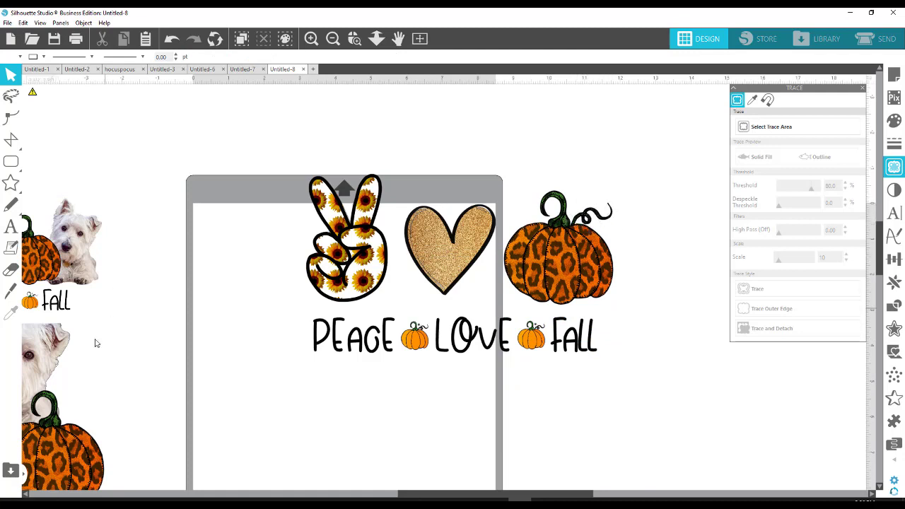
Nudge the small finished design slightly right and move the large dog cutout to the right of the mat, below the leopard pumpkin.
left_click_drag(77, 257, 99, 253)
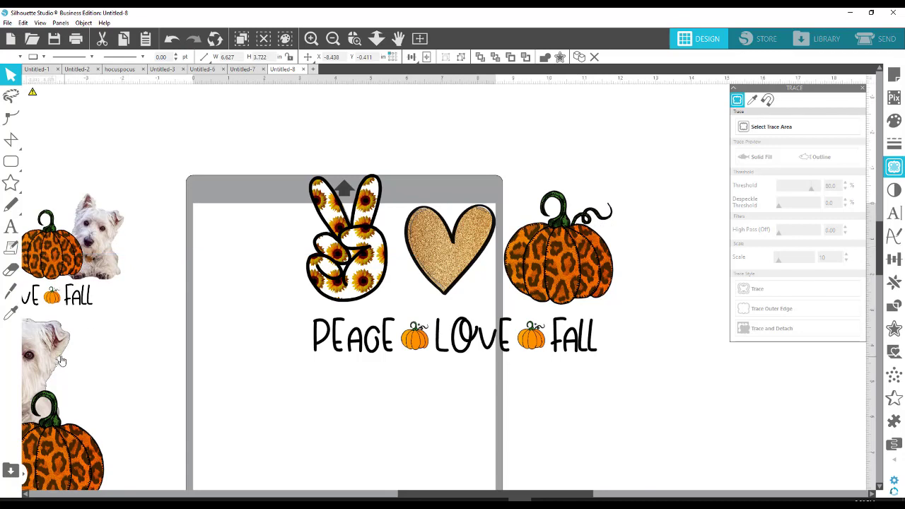
mouse_move(47, 351)
left_mouse_down()
mouse_move(695, 252)
mouse_move(687, 225)
mouse_move(651, 223)
mouse_move(668, 215)
mouse_move(713, 282)
mouse_move(748, 363)
left_mouse_up()
left_click(355, 38)
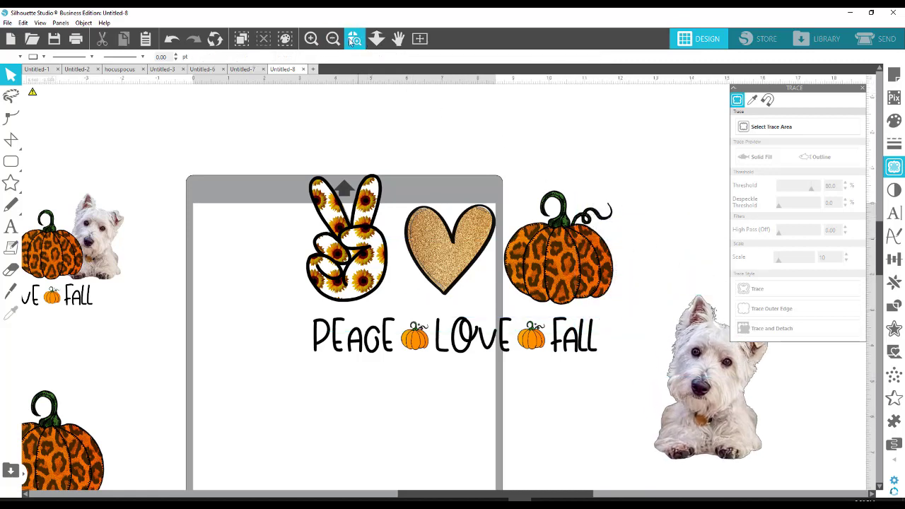
Try to slice the curly vine off the leopard pumpkin with the Knife tool, and undo the cut and the pumpkin's shift.
left_click_drag(634, 263, 622, 317)
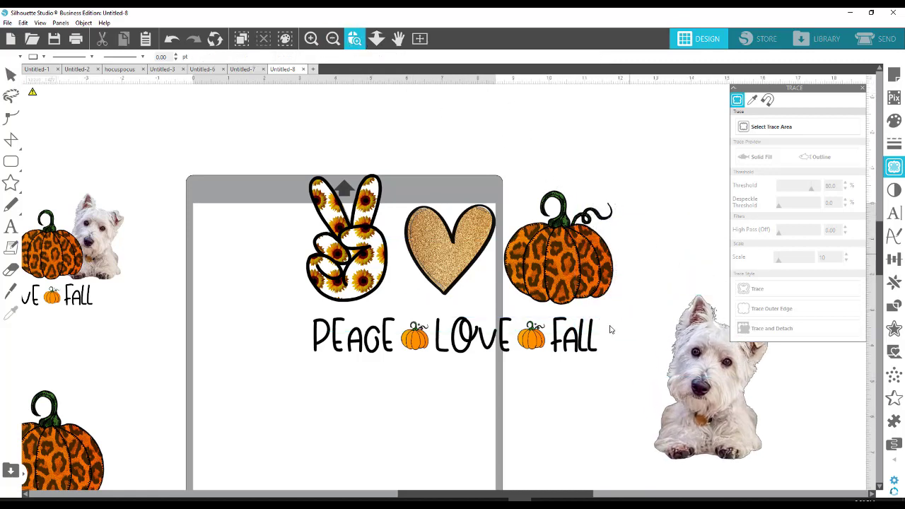
left_click(15, 295)
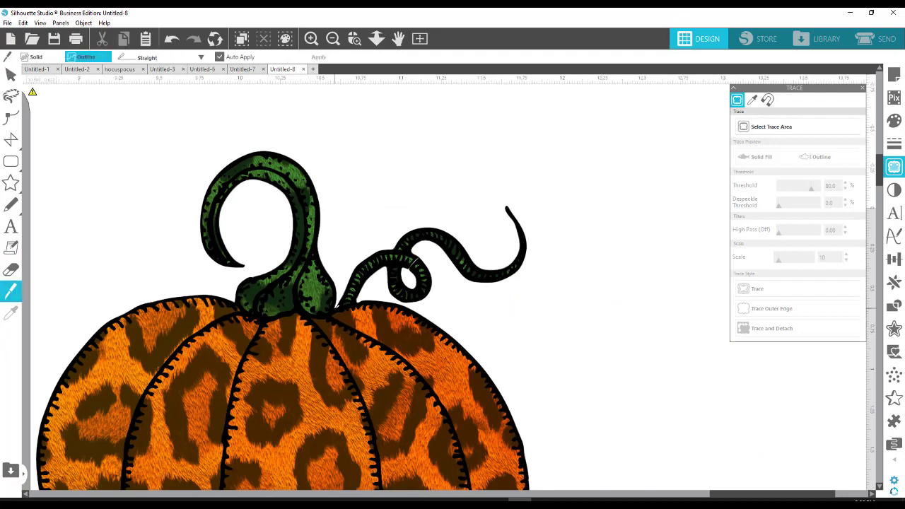
left_click_drag(358, 298, 432, 217)
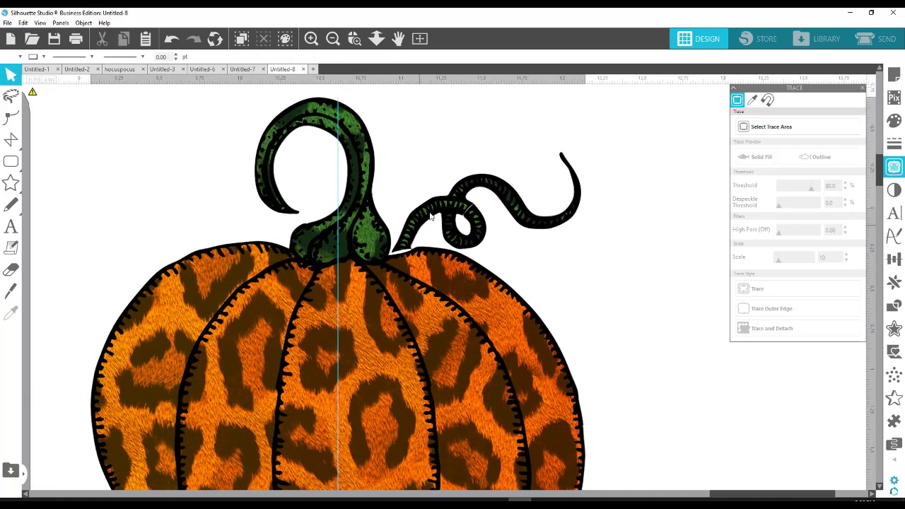
left_click(572, 265)
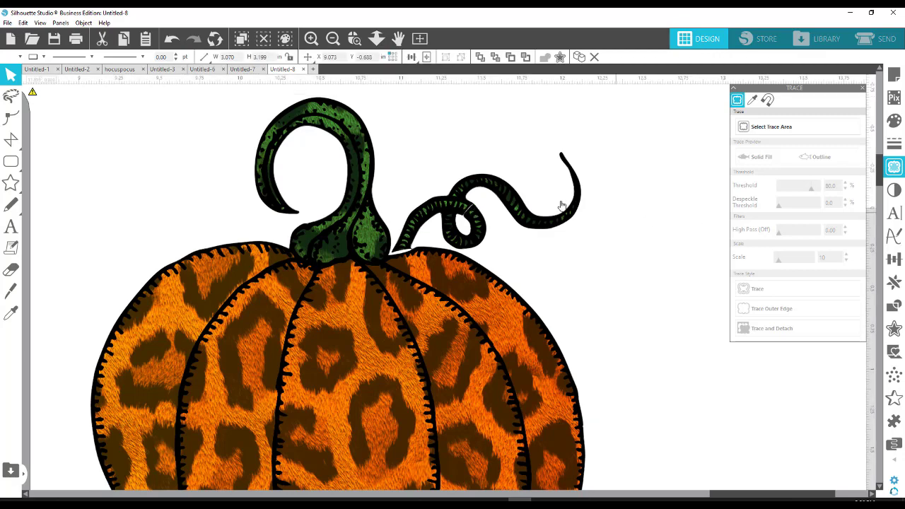
left_click_drag(499, 195, 520, 249)
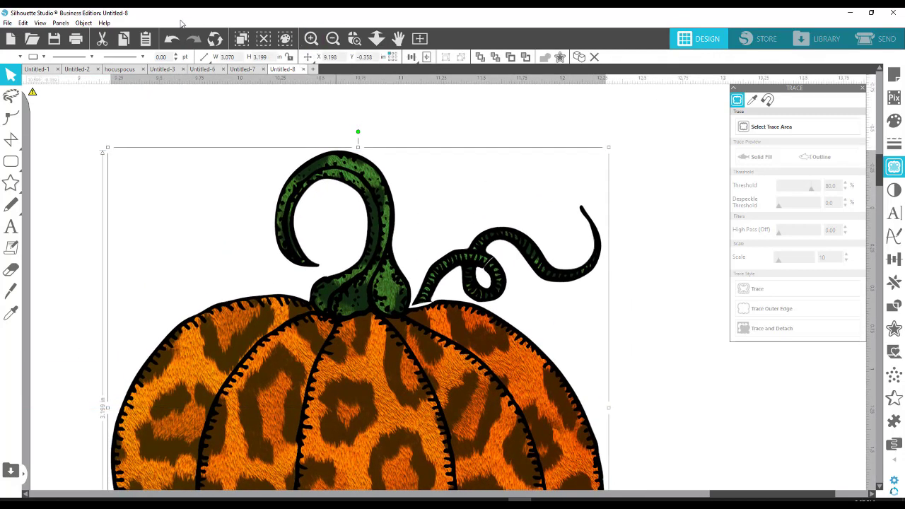
left_click(172, 40)
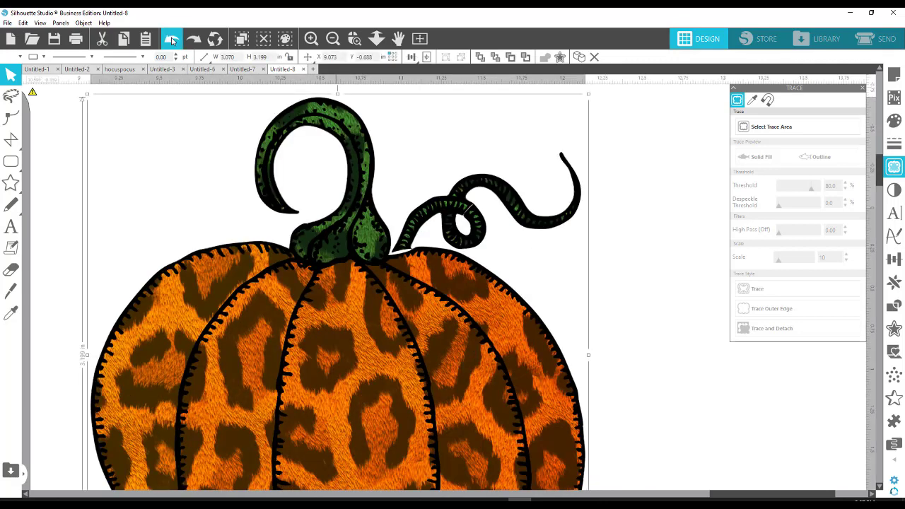
left_click(172, 40)
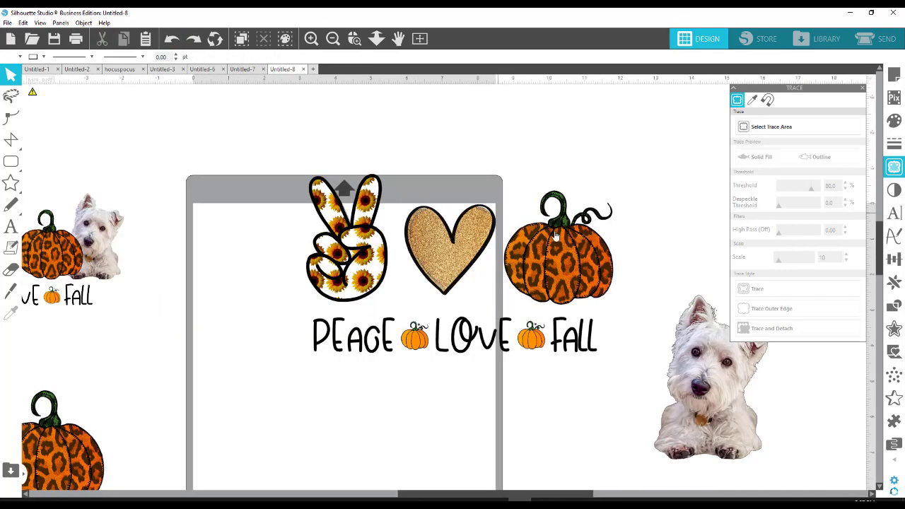
Try another straight Knife cut across the vine on the leopard pumpkin beside the heart, and undo it.
left_click(557, 240)
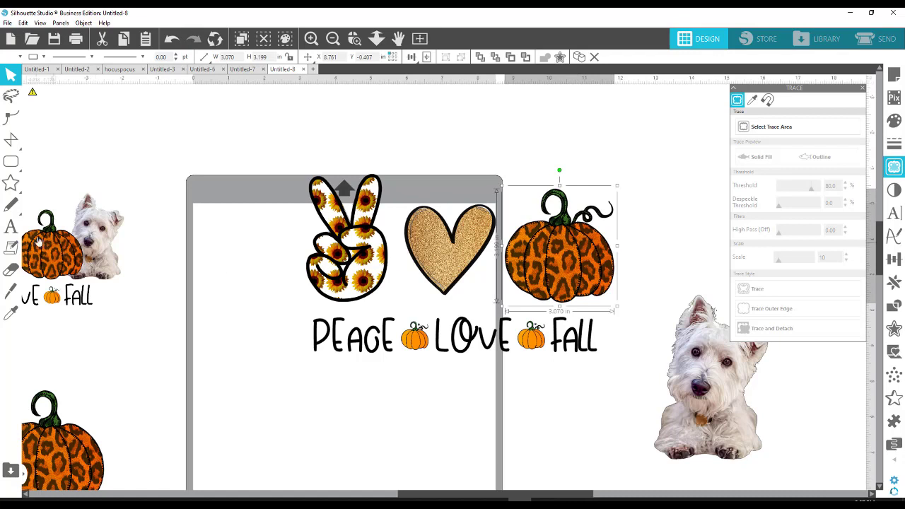
left_click(12, 291)
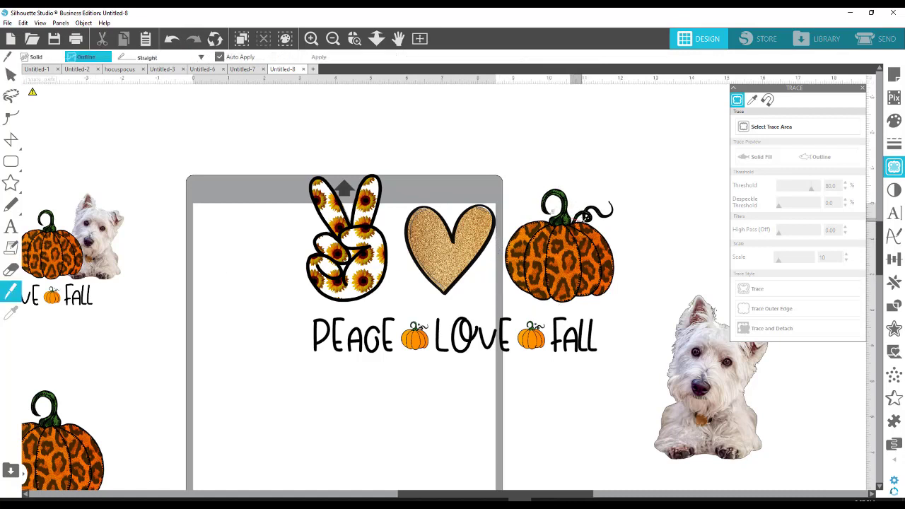
left_click_drag(594, 212, 606, 197)
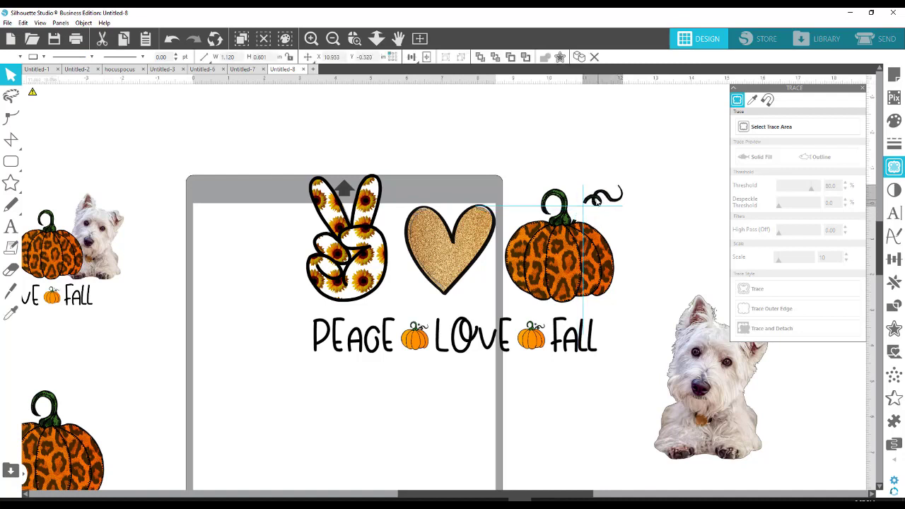
left_click(170, 40)
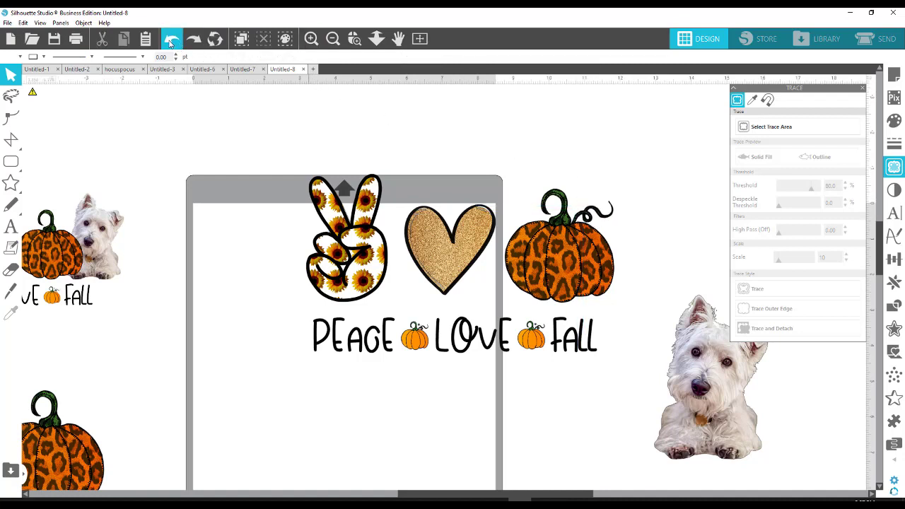
left_click(171, 40)
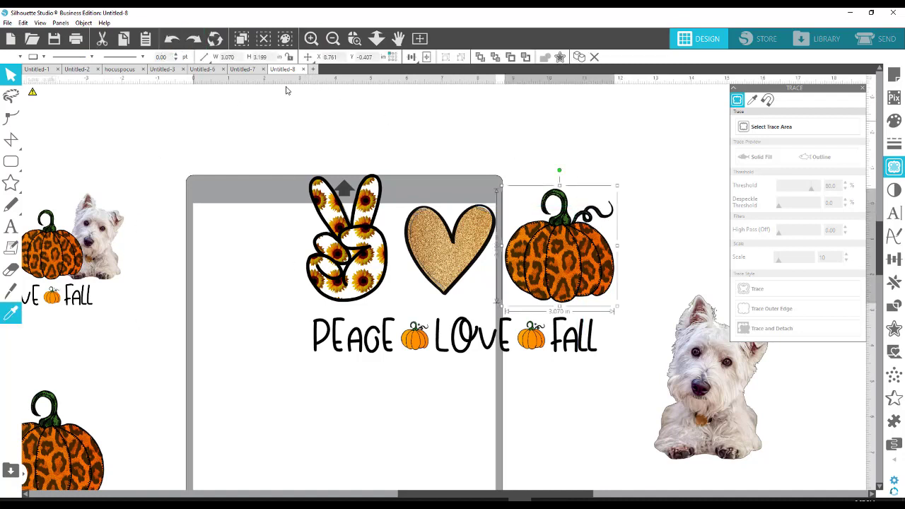
Try to cut the vine at its base between the stem and the pumpkin's top edge, and undo the separation.
left_click(354, 38)
left_click_drag(503, 174, 629, 313)
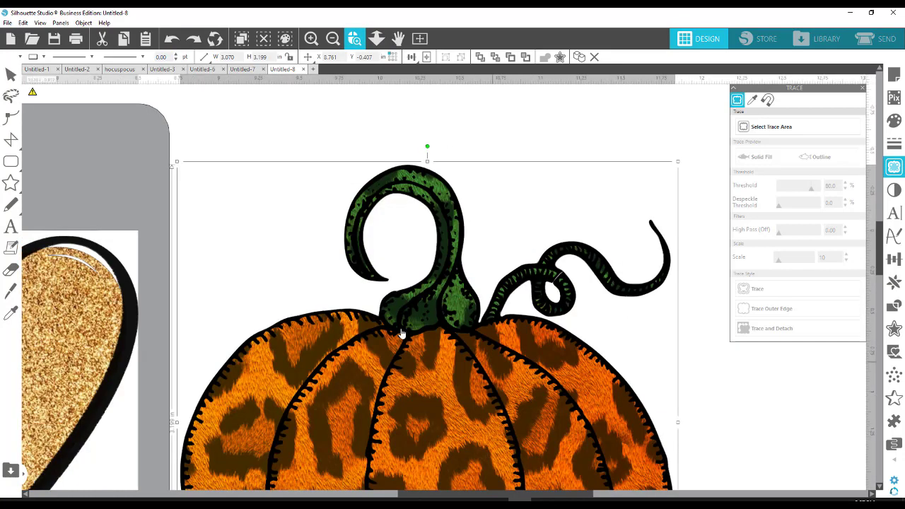
left_click(10, 292)
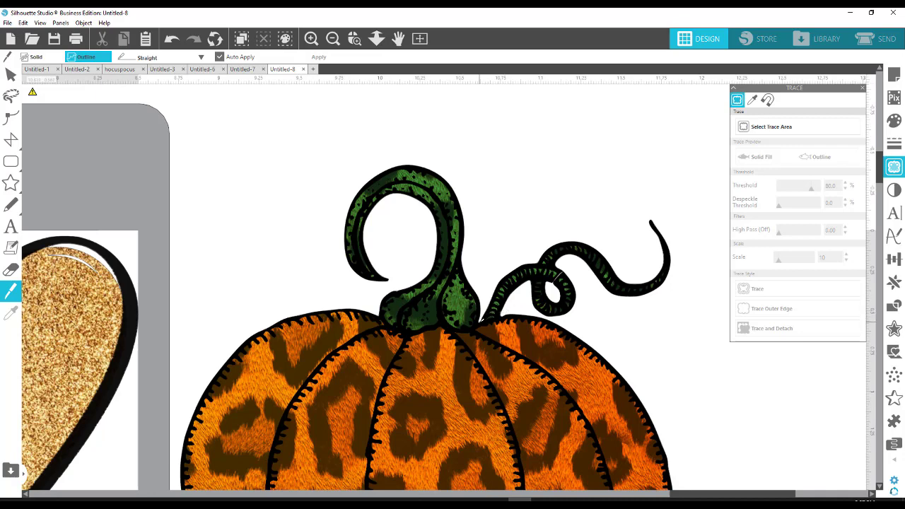
left_click_drag(479, 321, 539, 219)
left_click(522, 257)
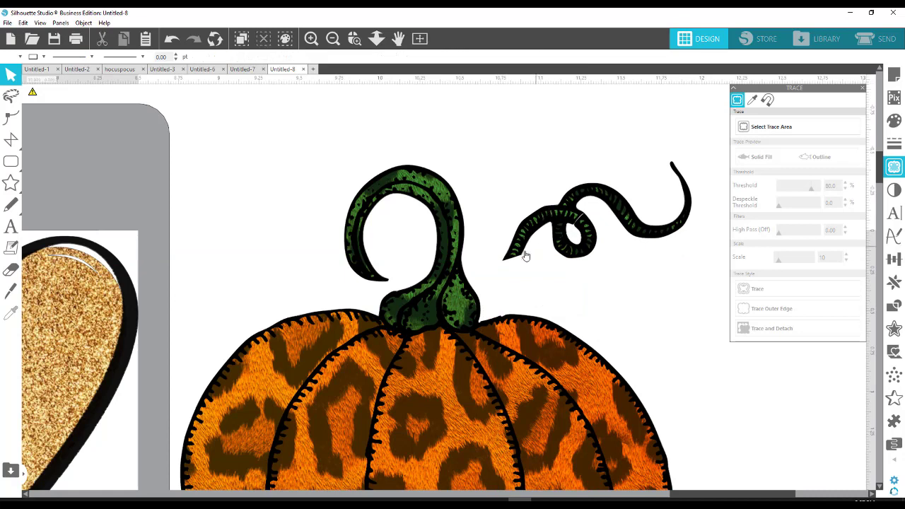
left_click(169, 40)
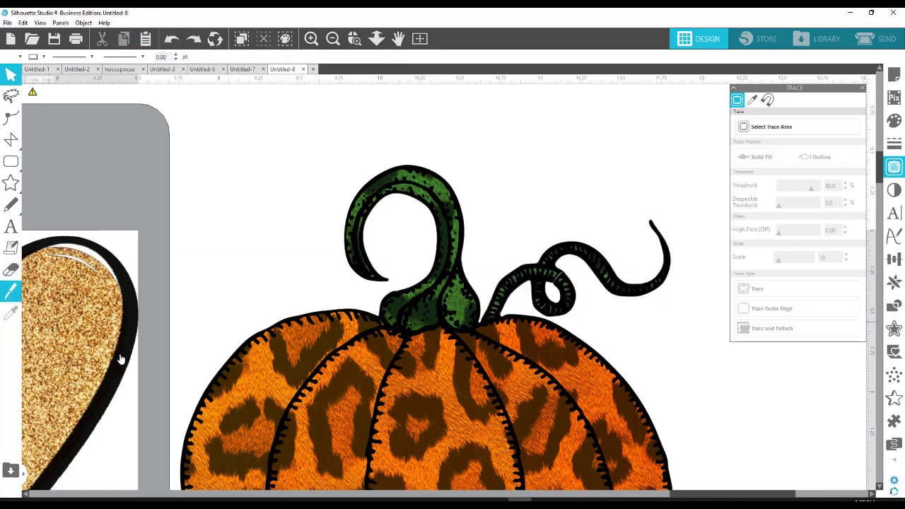
Make two more trial Knife cuts at the foot of the vine, undoing each one to restore the whole pumpkin.
left_click(11, 291)
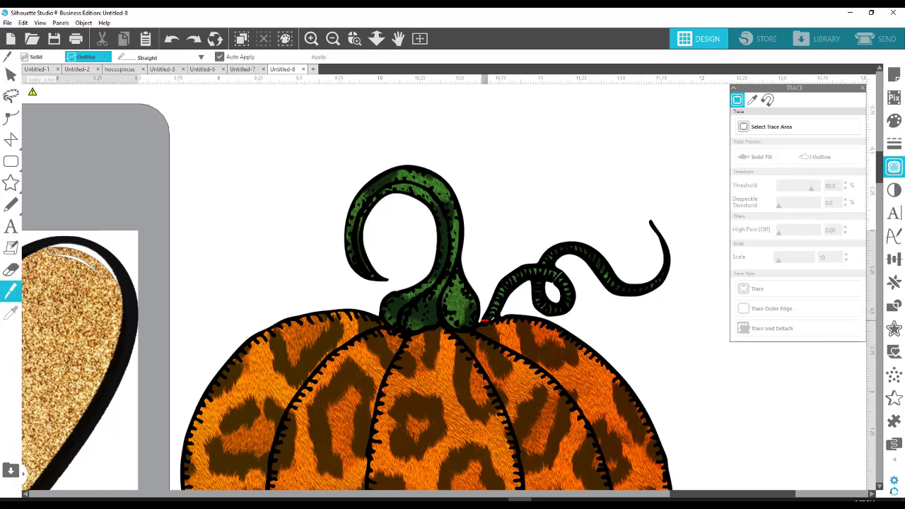
left_click_drag(484, 320, 513, 281)
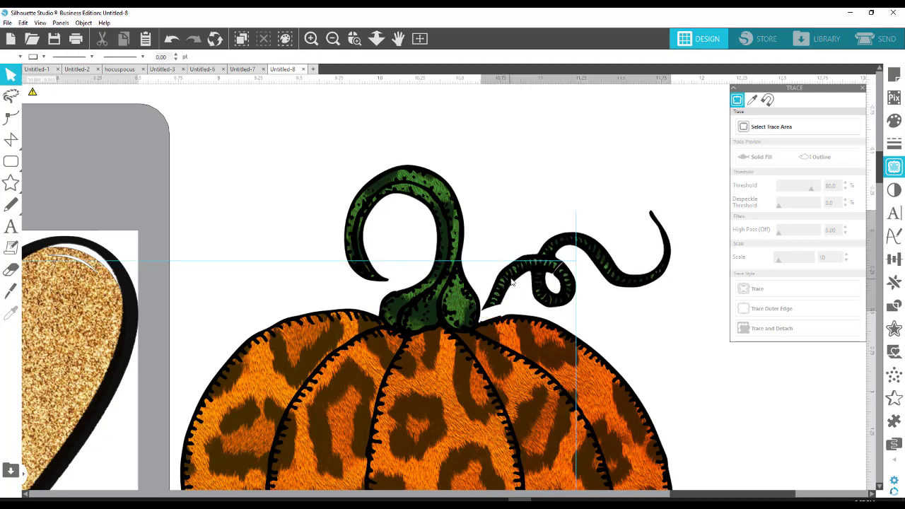
key("ctrl+z")
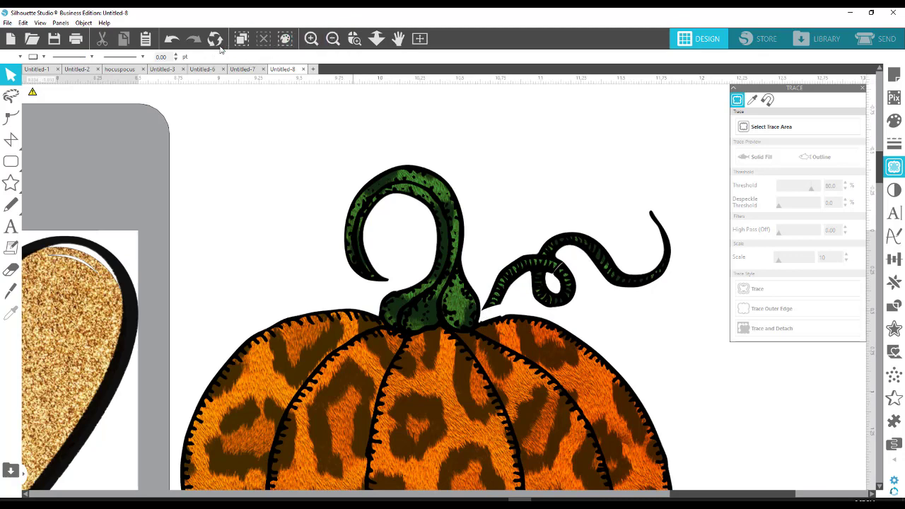
left_click(171, 39)
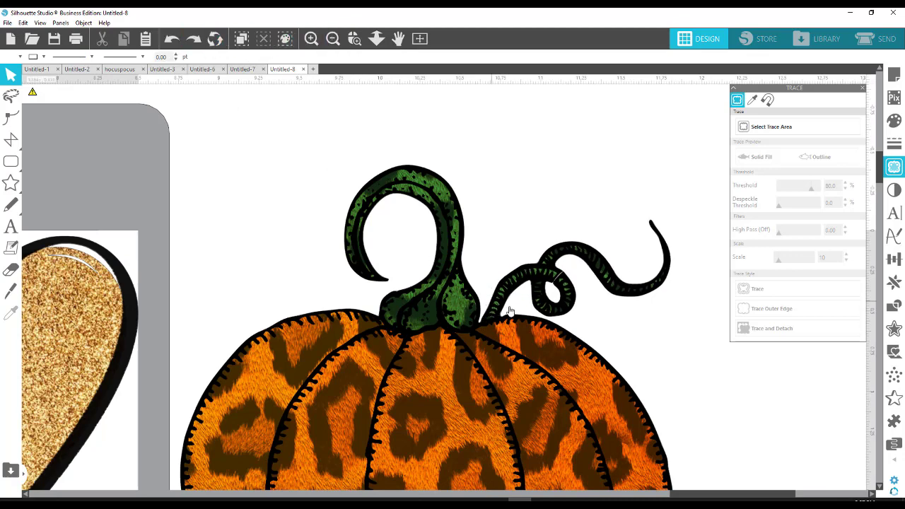
left_click(10, 291)
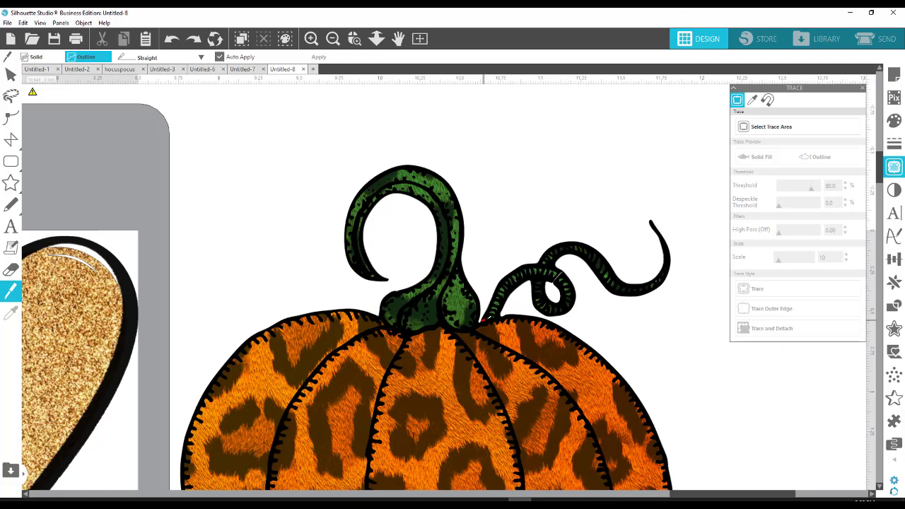
left_click_drag(485, 319, 506, 311)
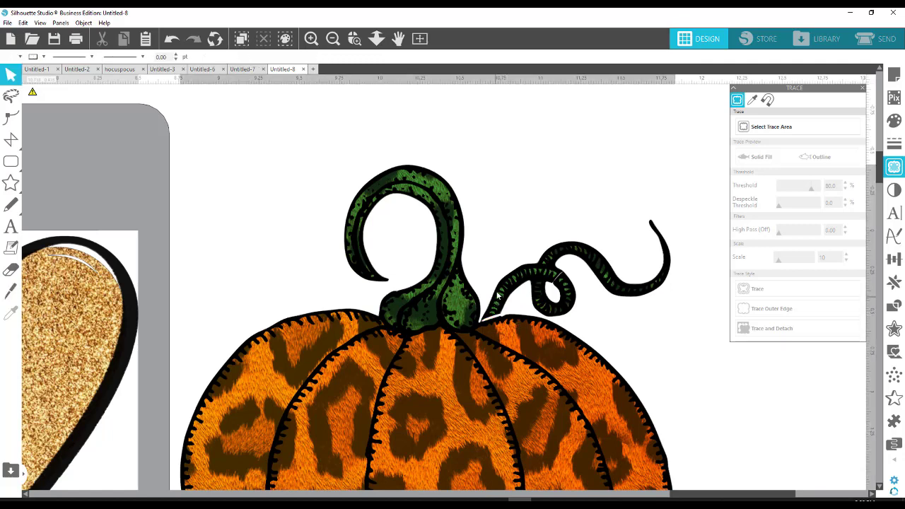
scroll(497, 294, "up", 2)
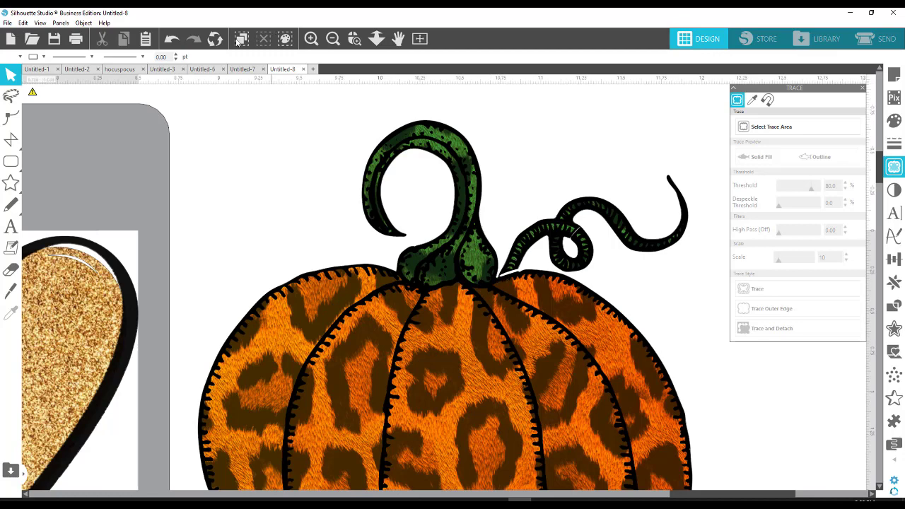
left_click(172, 41)
left_click(173, 41)
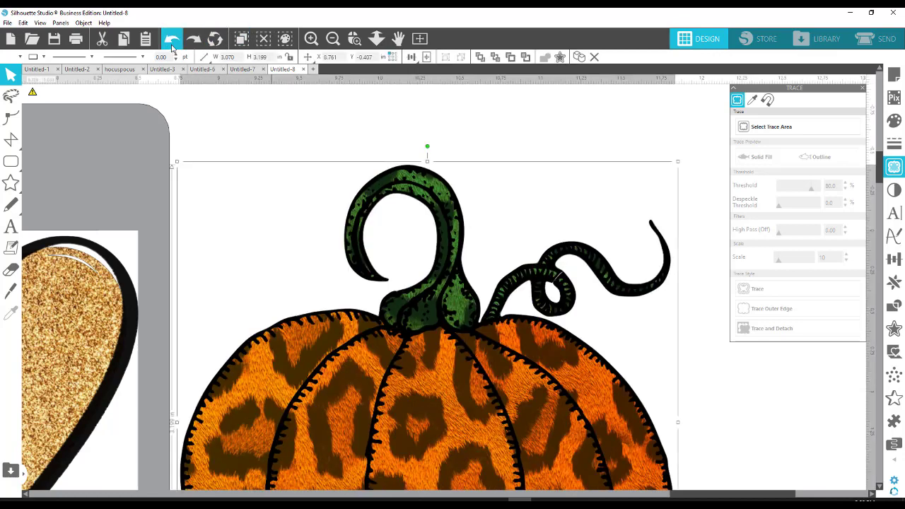
Cut the curly vine off at its base beside the leopard pumpkin's stem with the Knife tool and delete it.
left_click(11, 291)
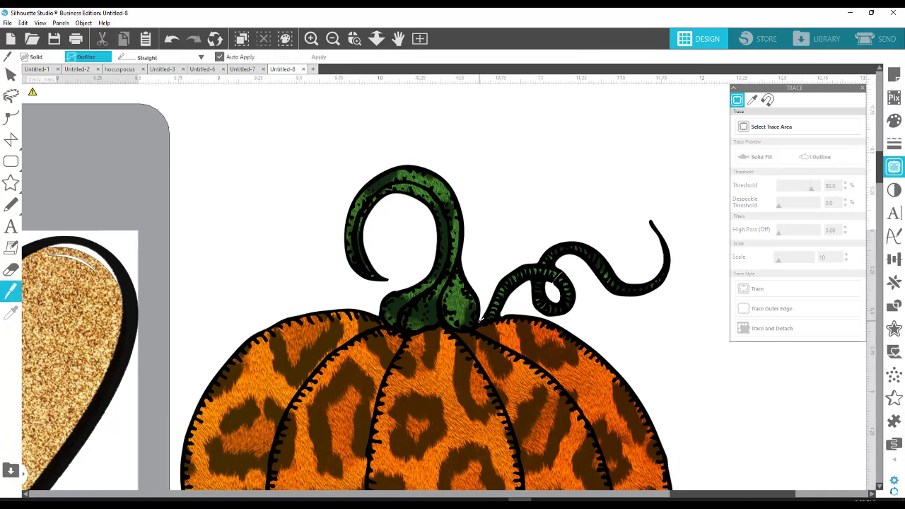
left_click_drag(480, 321, 524, 240)
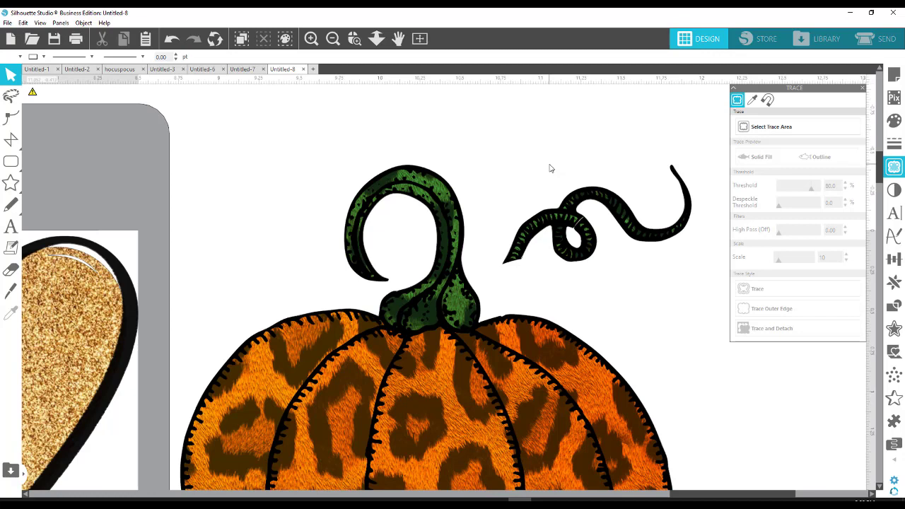
left_click(566, 205)
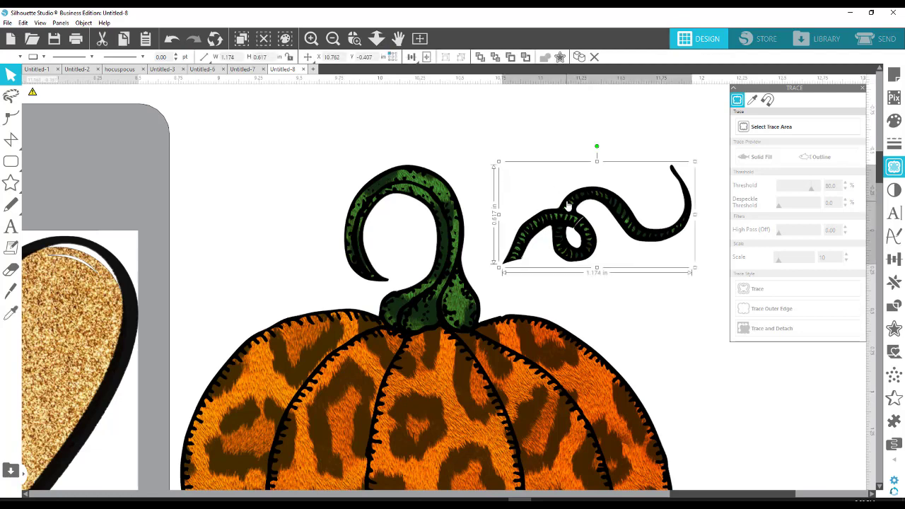
key("Delete")
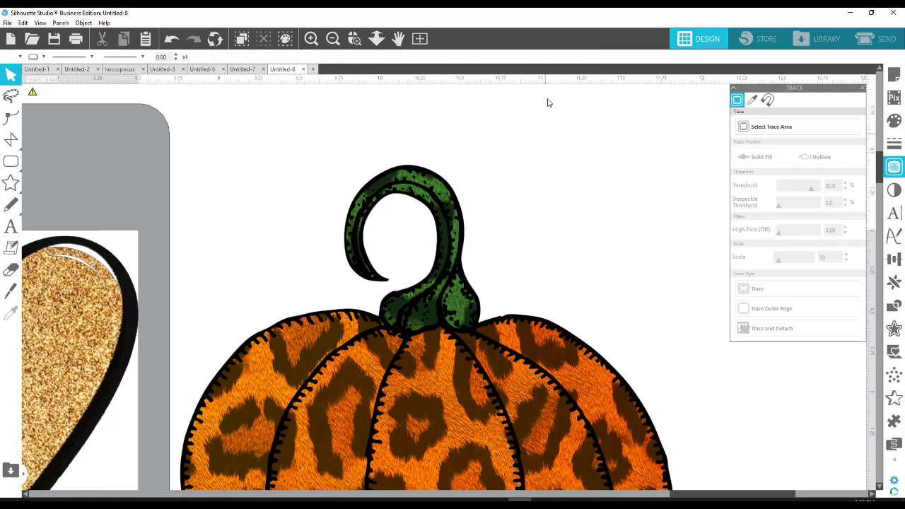
Move the large dog cutout up against the leopard pumpkin so that the pumpkin overlaps the dog's side.
left_click(333, 40)
left_click(333, 40)
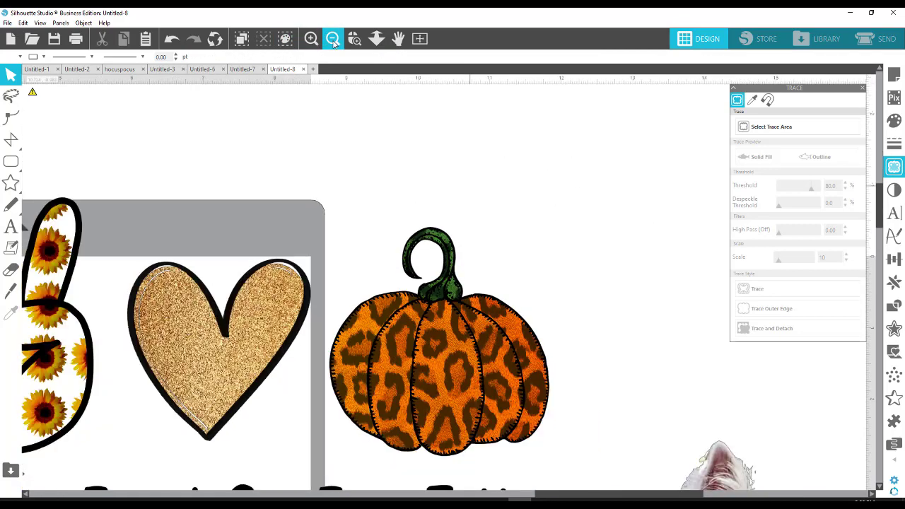
left_click(333, 40)
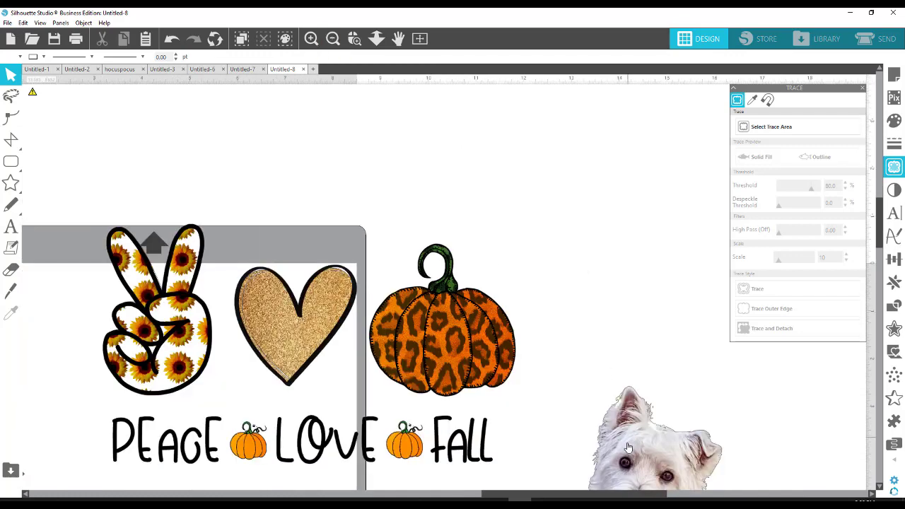
scroll(592, 322, "down", 2)
left_click_drag(610, 432, 555, 272)
left_click(636, 338)
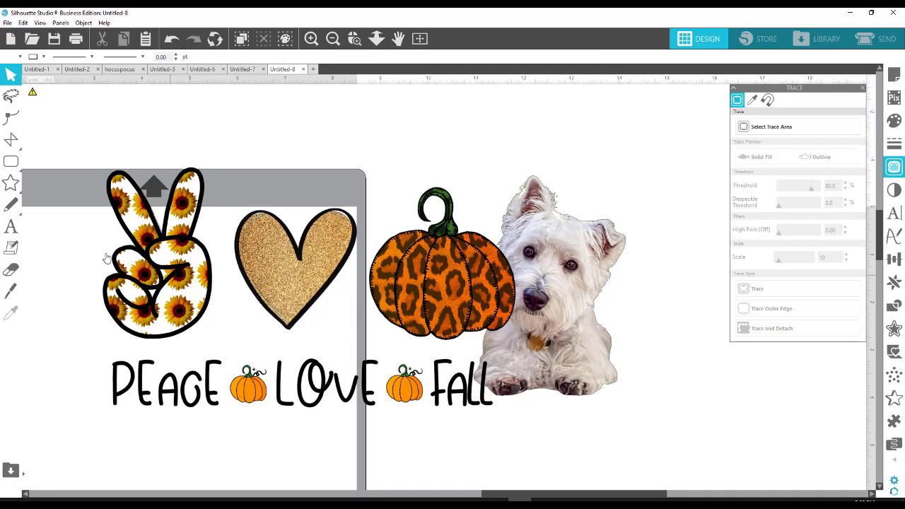
Group the peace hand, heart, leopard pumpkin, dog cutout and Peace Love Fall lettering into one object.
left_click_drag(85, 145, 636, 417)
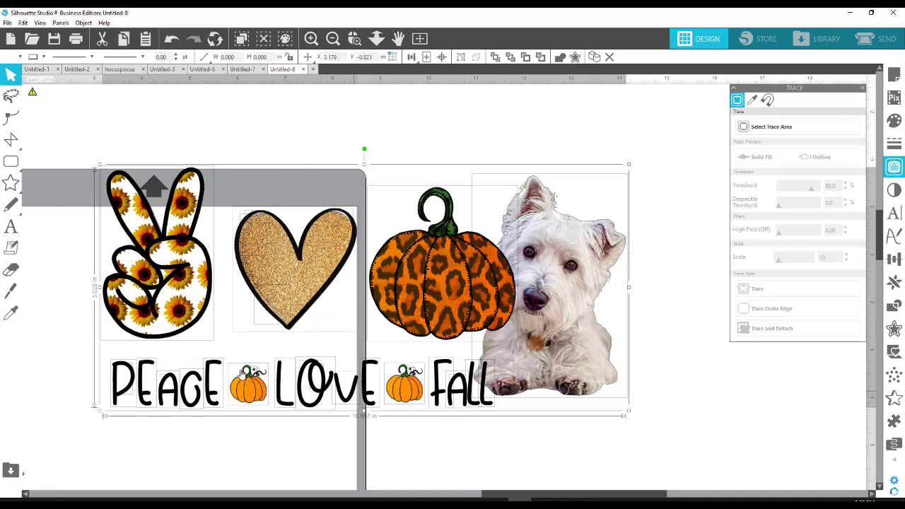
left_click(556, 469)
key("ctrl+a")
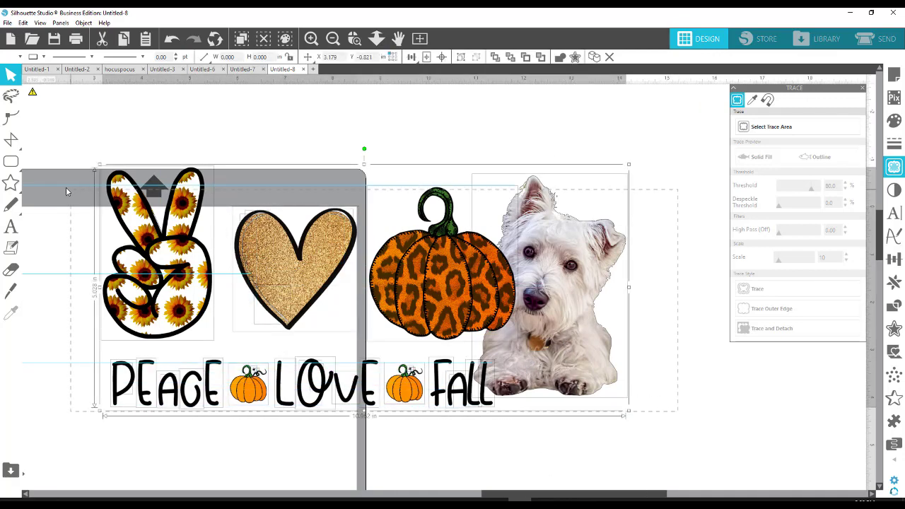
right_click(164, 240)
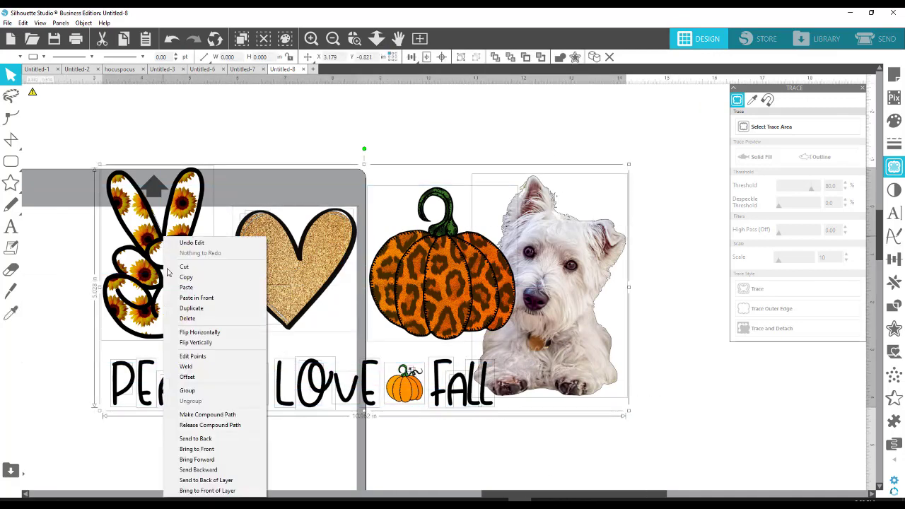
left_click(213, 388)
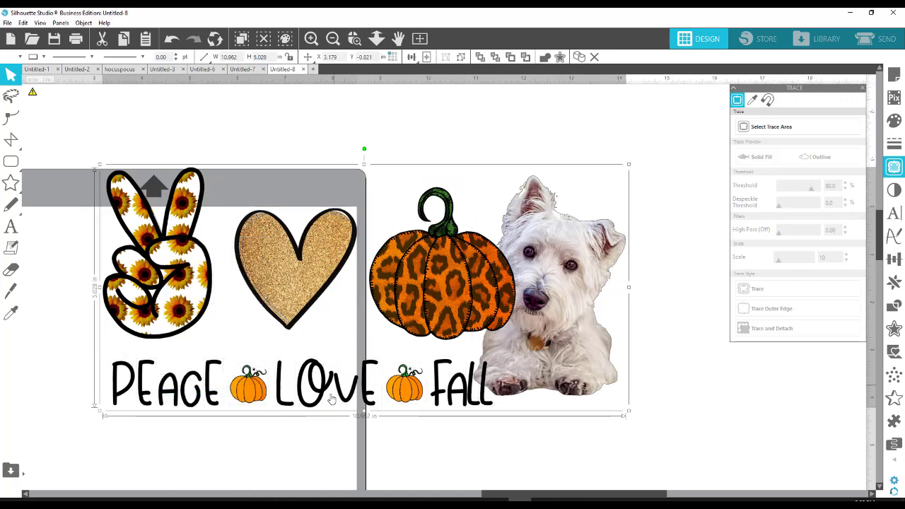
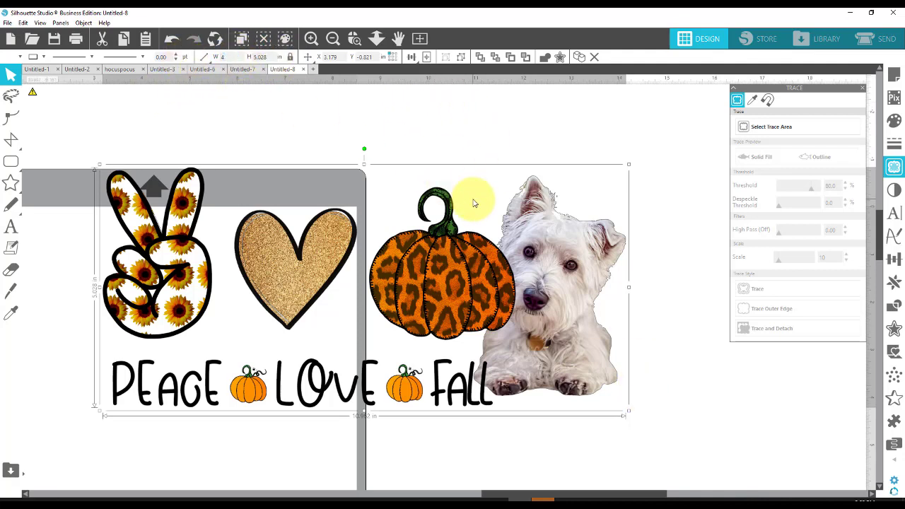
Set the grouped design's width to 4 inches and move it off the page, beside its upper edge.
key("Return")
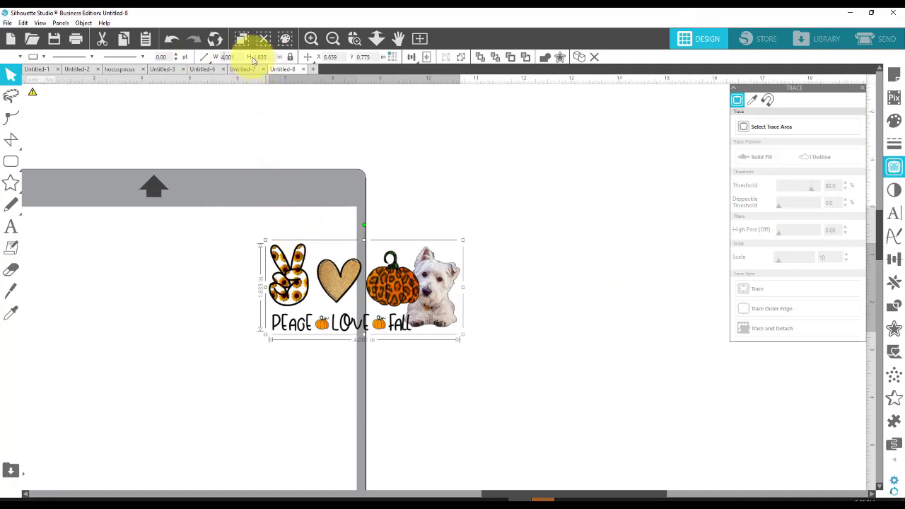
left_click_drag(344, 281, 451, 235)
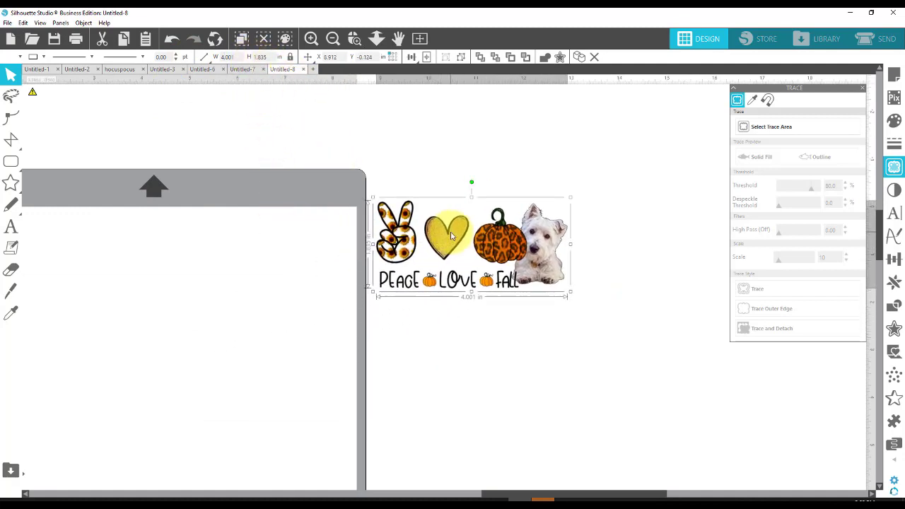
left_click(495, 338)
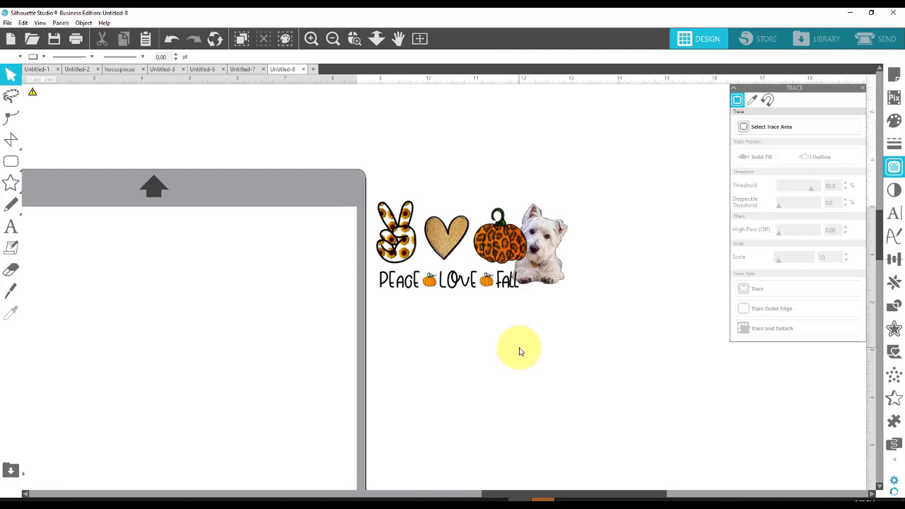
Ungroup the design and move the dog cutout up clear of the leopard pumpkin and lettering.
right_click(507, 272)
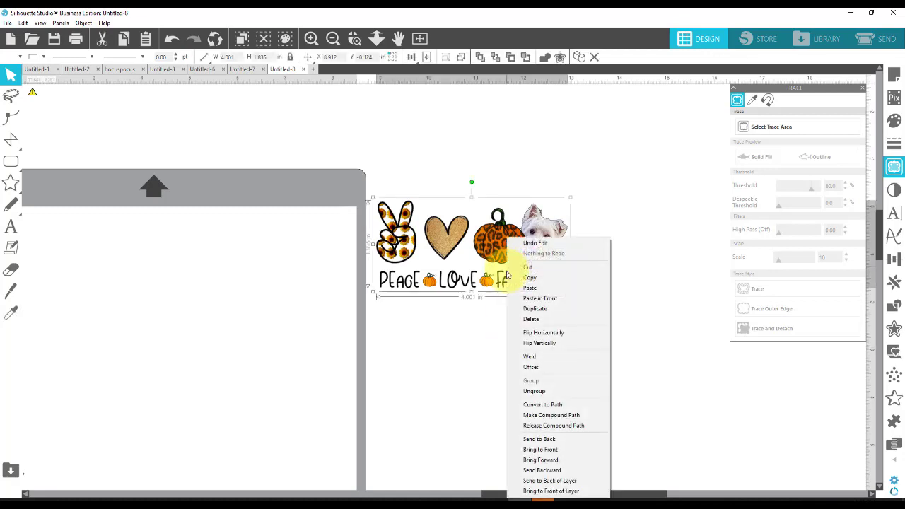
left_click(507, 391)
left_click(457, 411)
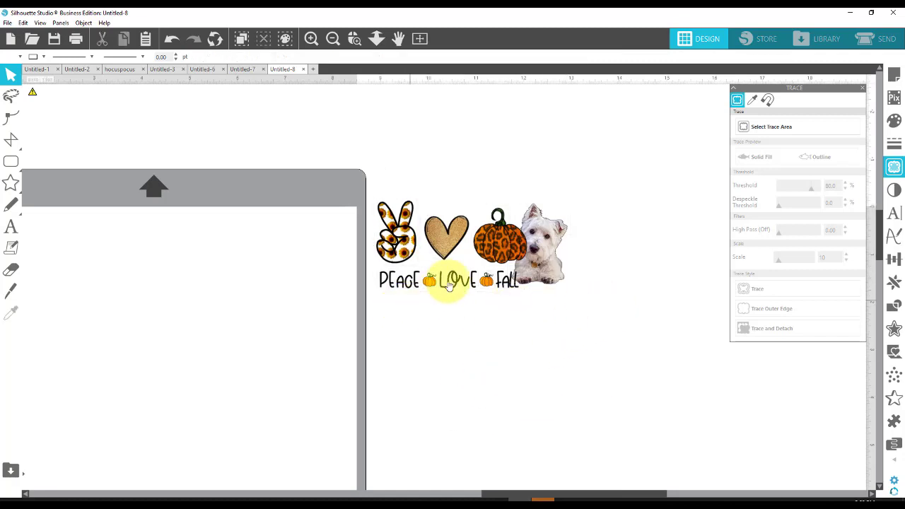
left_click_drag(554, 253, 569, 212)
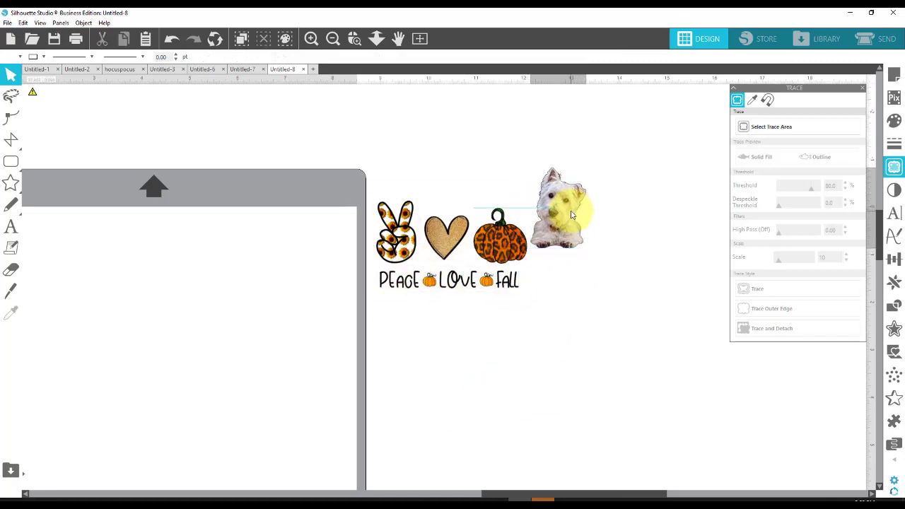
Group the Peace Love Fall lettering with its small pumpkins and shift it sideways beneath the graphics.
left_click(362, 274)
left_click_drag(380, 283, 530, 293)
right_click(504, 285)
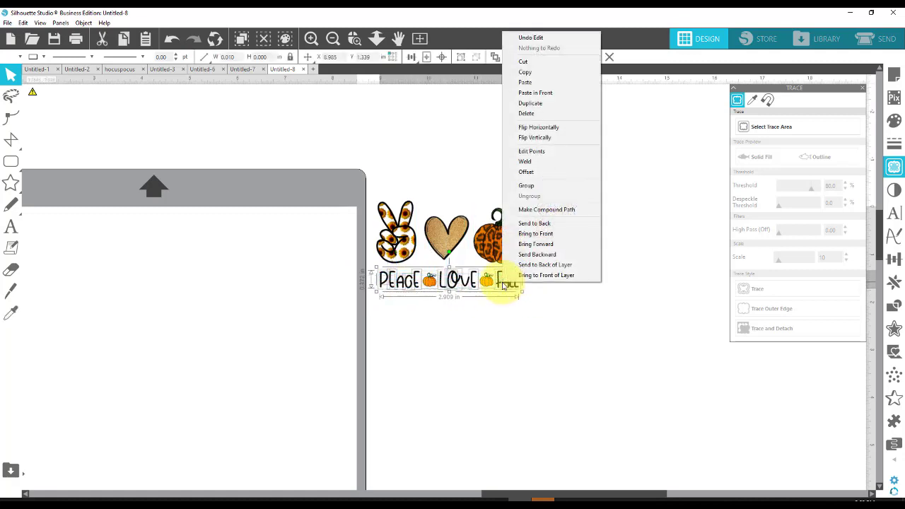
left_click(538, 188)
left_click_drag(519, 297, 553, 296)
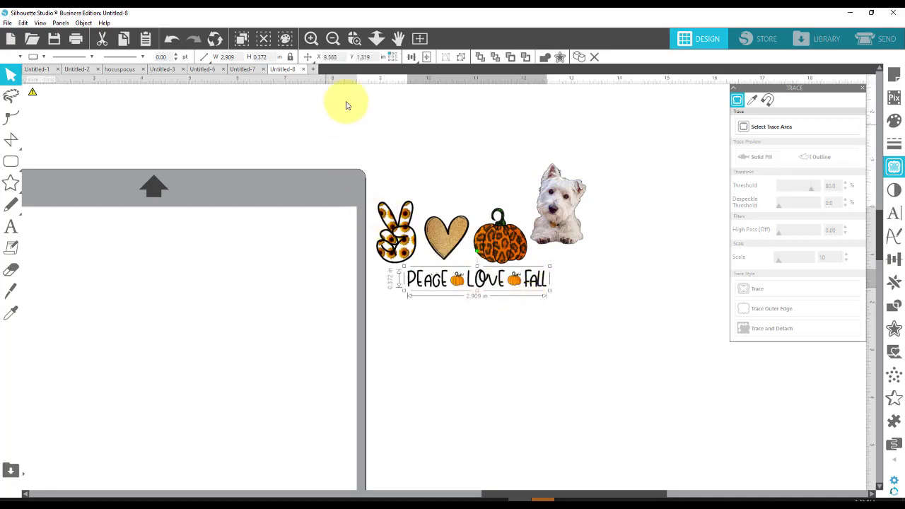
Stretch the Peace Love Fall lettering to about 3.38 inches wide and reposition it beneath the peace hand, heart and pumpkin.
left_click(311, 38)
left_click(447, 274)
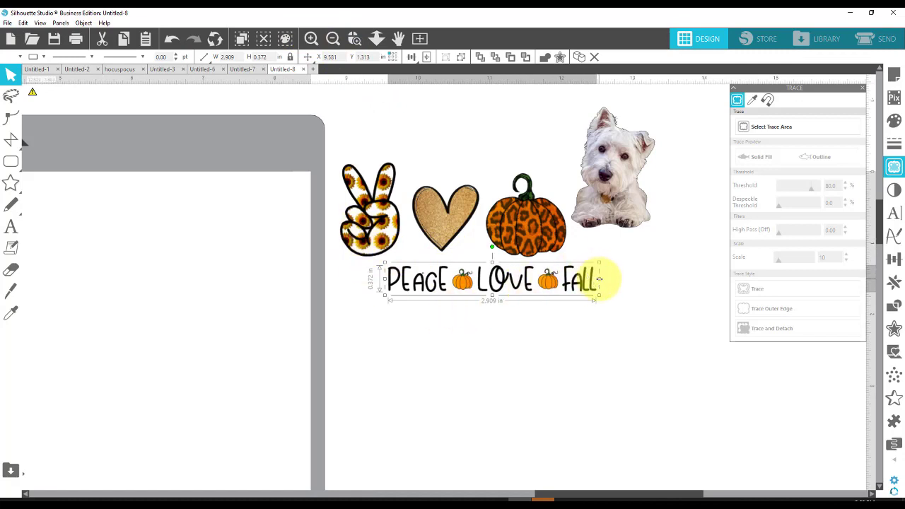
left_click_drag(599, 281, 633, 282)
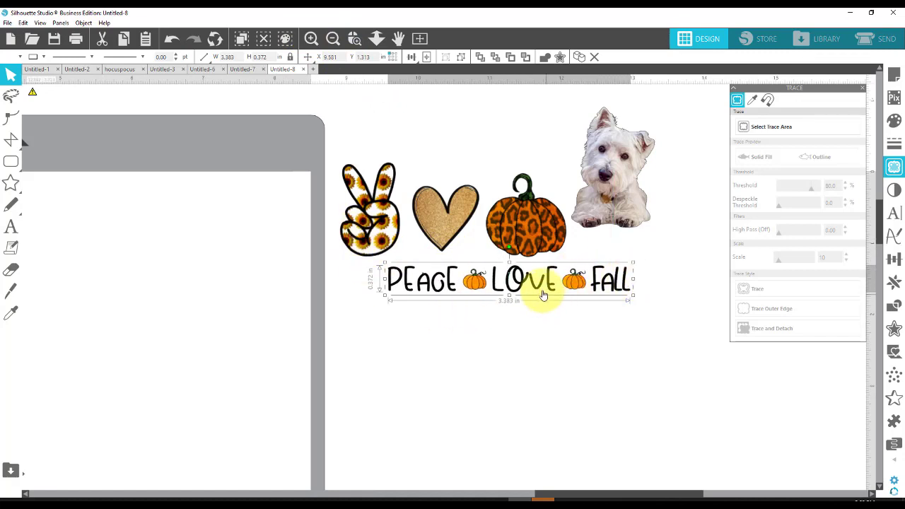
left_click_drag(541, 288, 509, 291)
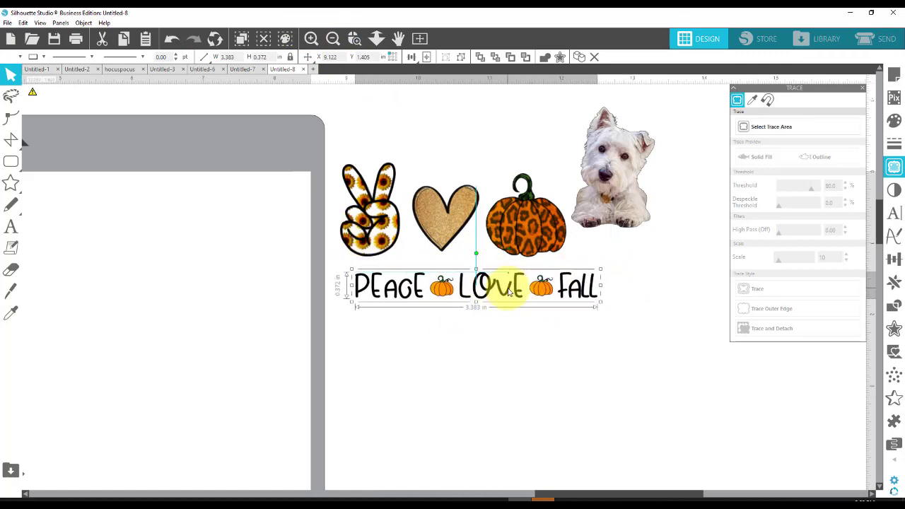
Try moving the glitter heart slightly closer to the peace hand, and undo the move.
left_click(457, 237)
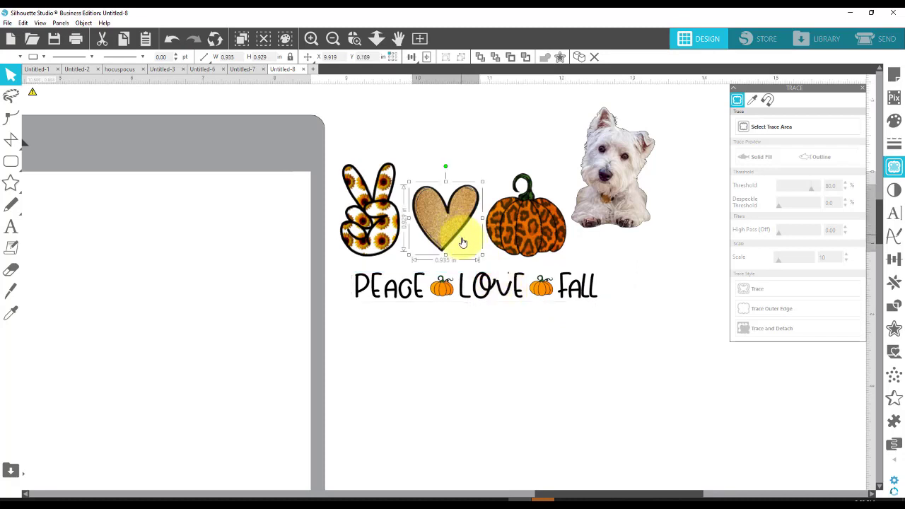
left_click_drag(456, 235, 450, 237)
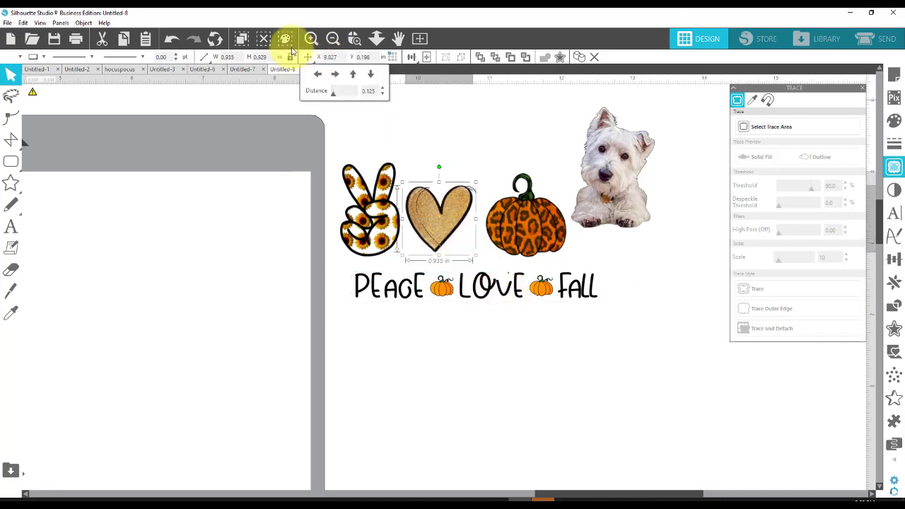
left_click(320, 40)
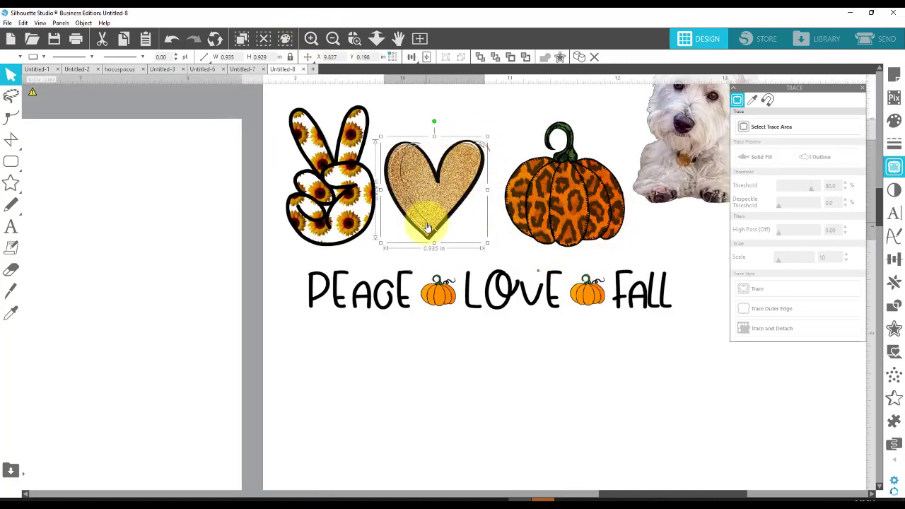
left_click(198, 57)
left_click(172, 38)
left_click(171, 38)
left_click(529, 304)
left_click(545, 339)
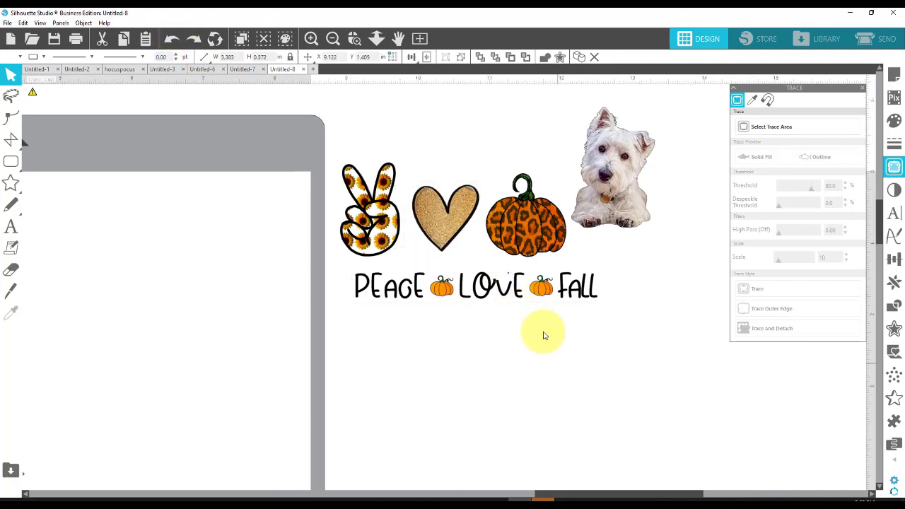
Move the leopard pumpkin closer to the heart and bring the dog cutout down against the pumpkin's side.
left_click_drag(544, 228, 536, 223)
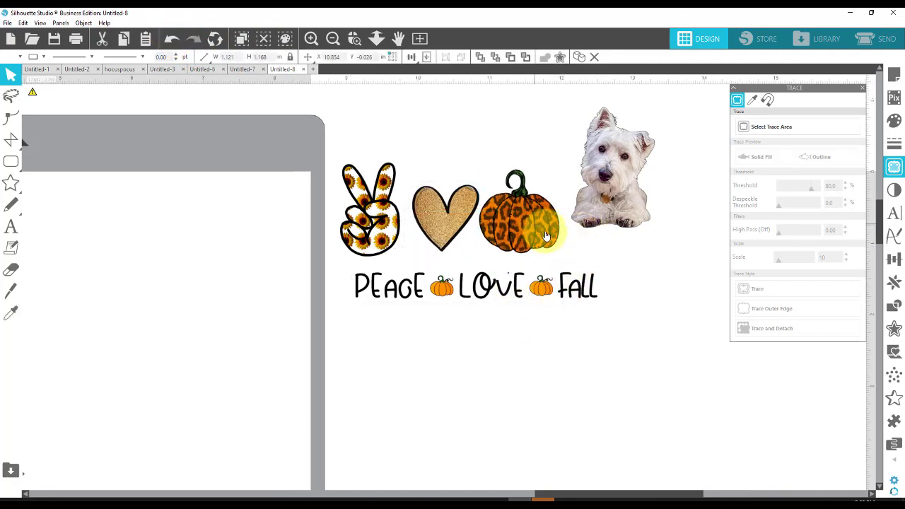
left_click(534, 263)
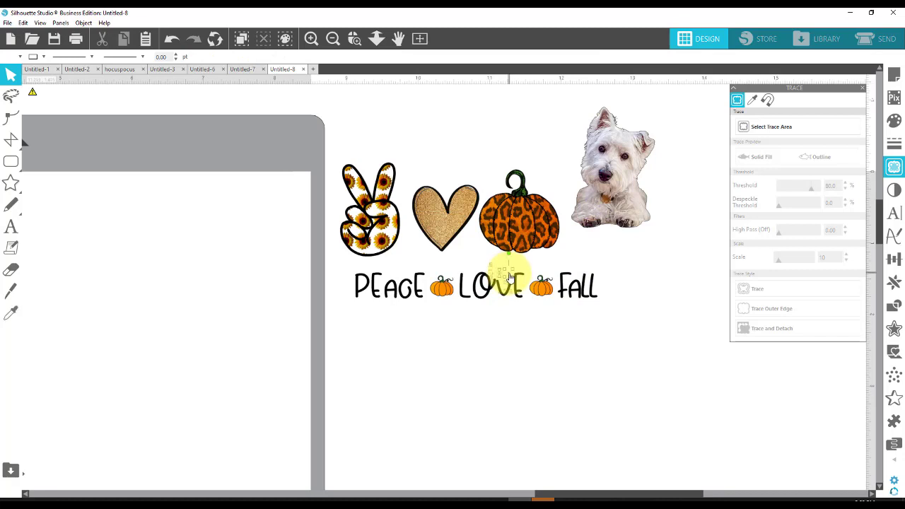
left_click(511, 276)
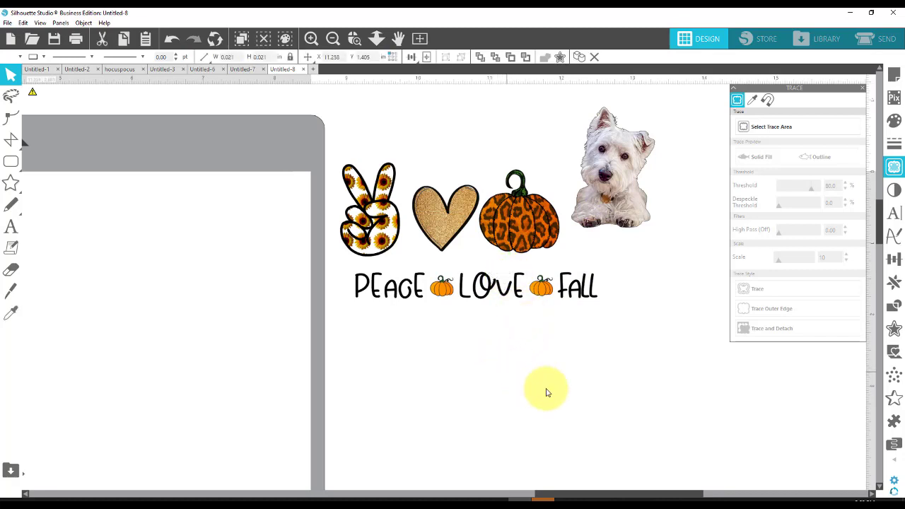
left_click_drag(614, 180, 582, 220)
left_click_drag(513, 225, 600, 218)
left_click(621, 314)
Center the Peace Love Fall lettering closely beneath the graphics and nudge the dog cutout up slightly beside the leopard pumpkin.
left_click_drag(526, 292, 512, 294)
left_click_drag(588, 236, 584, 227)
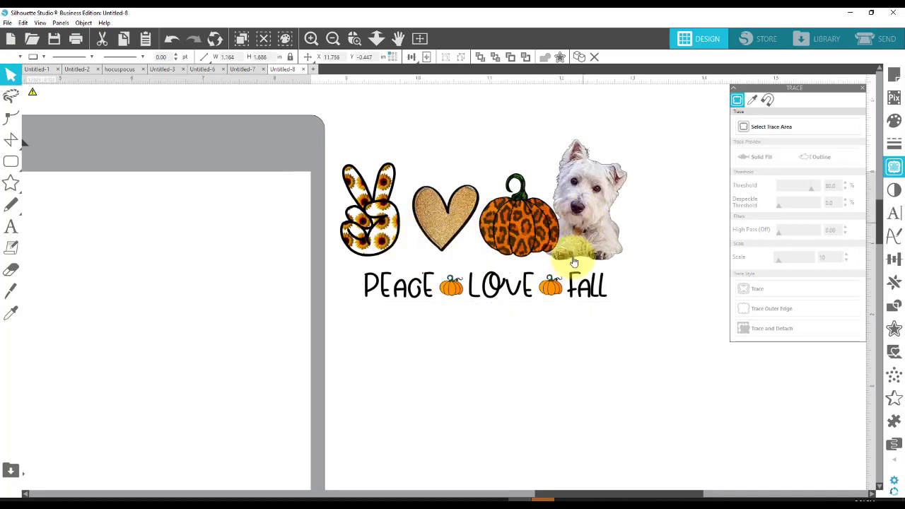
left_click_drag(521, 297, 515, 282)
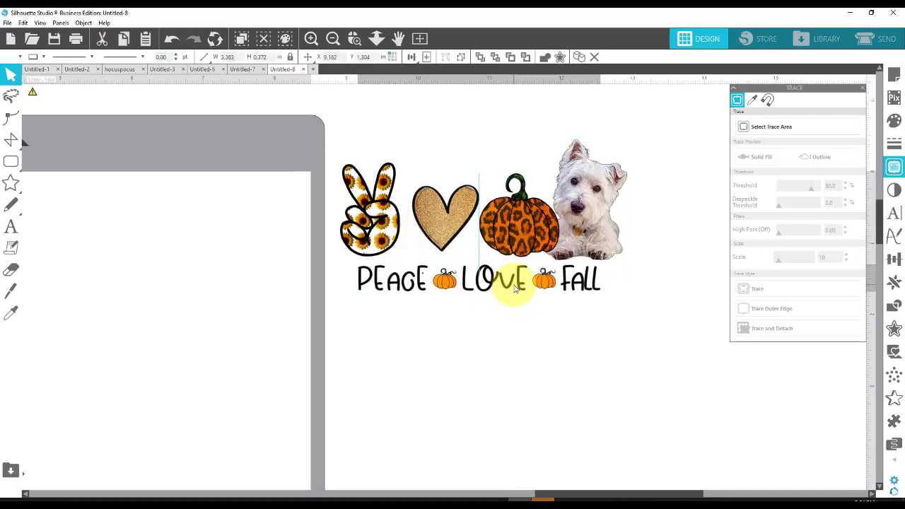
left_click(585, 241)
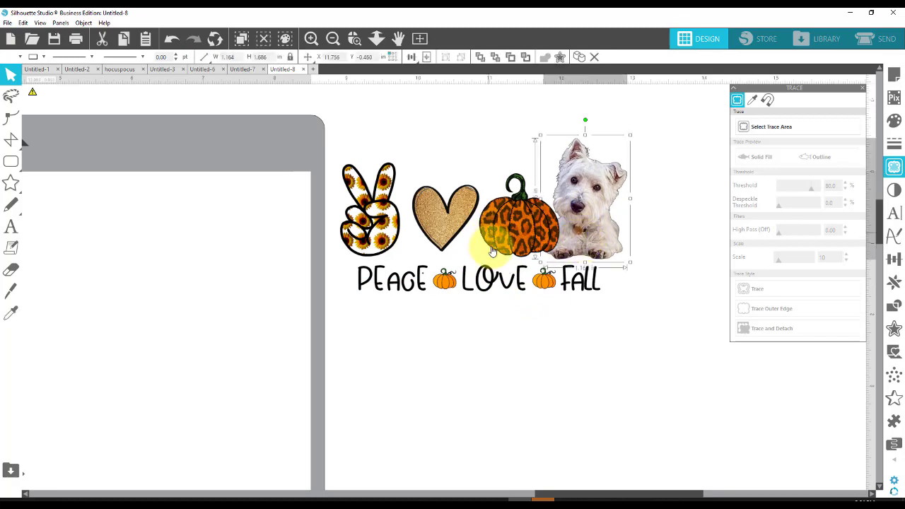
left_click(517, 324)
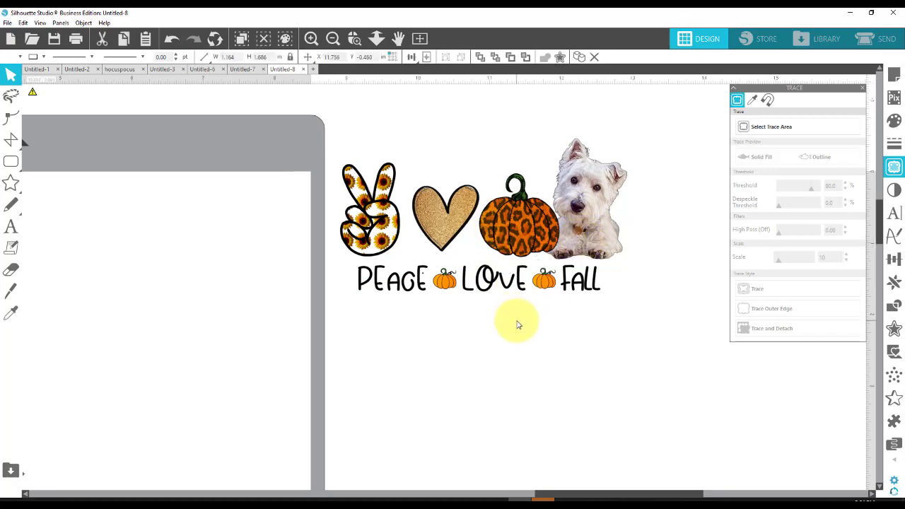
Try nudging the glitter heart slightly toward the leopard pumpkin, and undo the nudge.
left_click(447, 209)
left_click(436, 212)
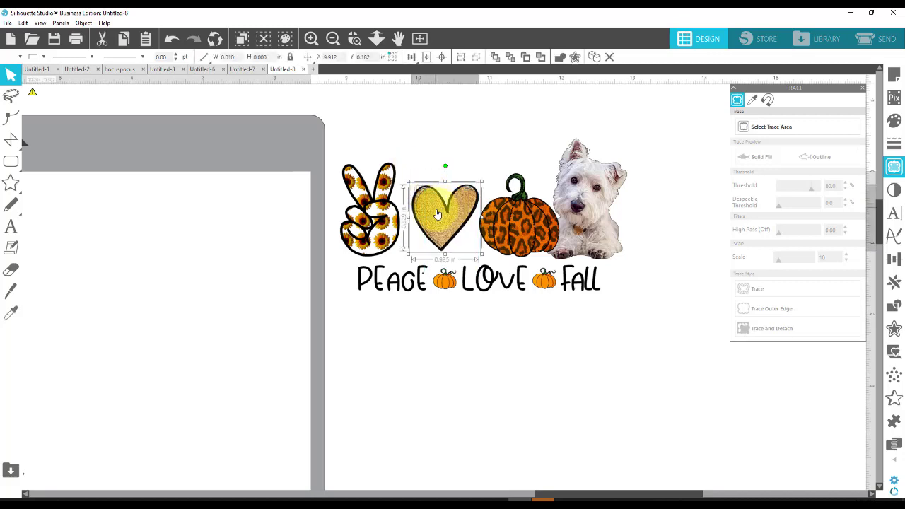
left_click_drag(439, 219, 440, 218)
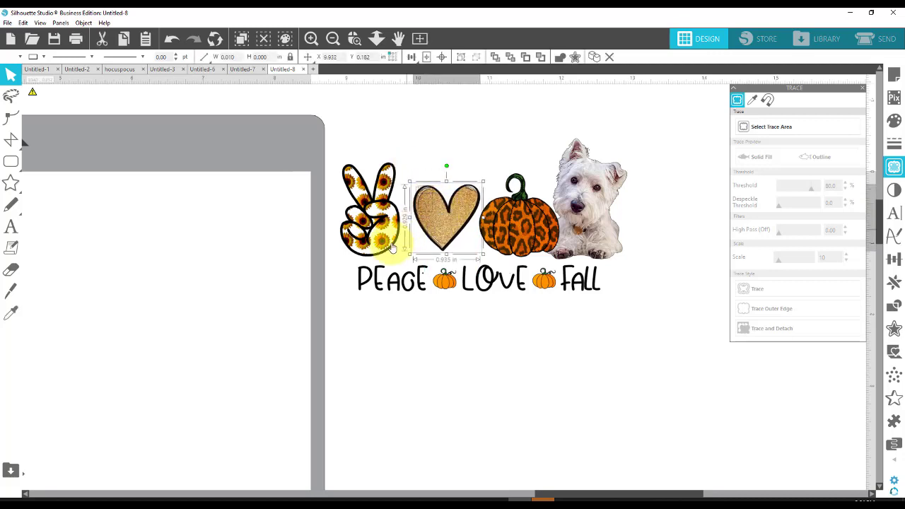
left_click(409, 148)
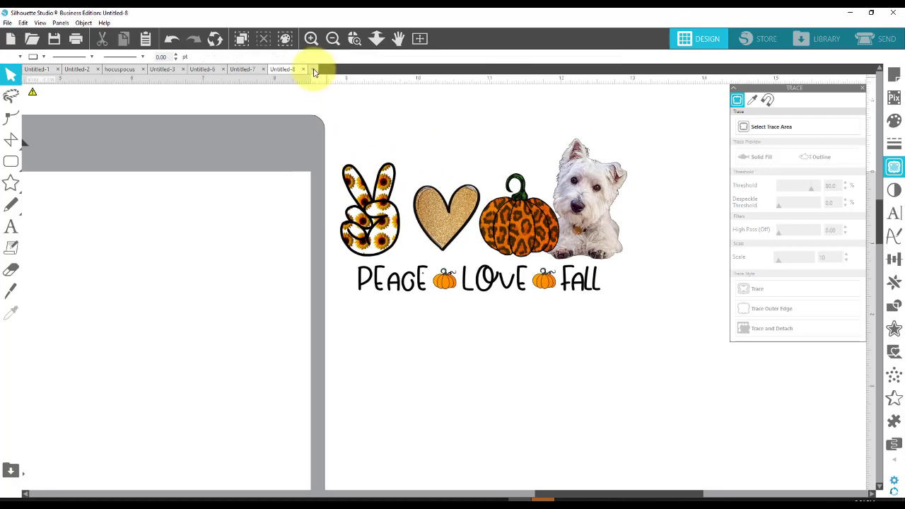
left_click(170, 39)
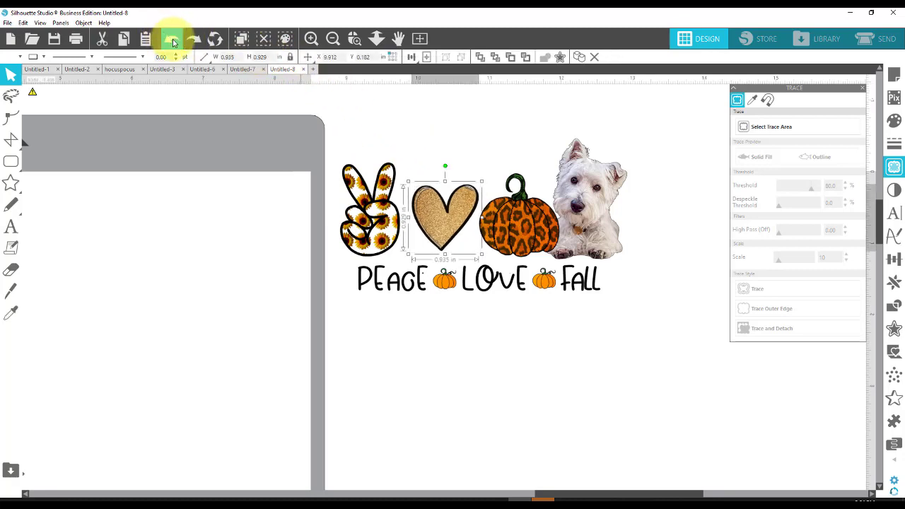
left_click(170, 39)
left_click(440, 165)
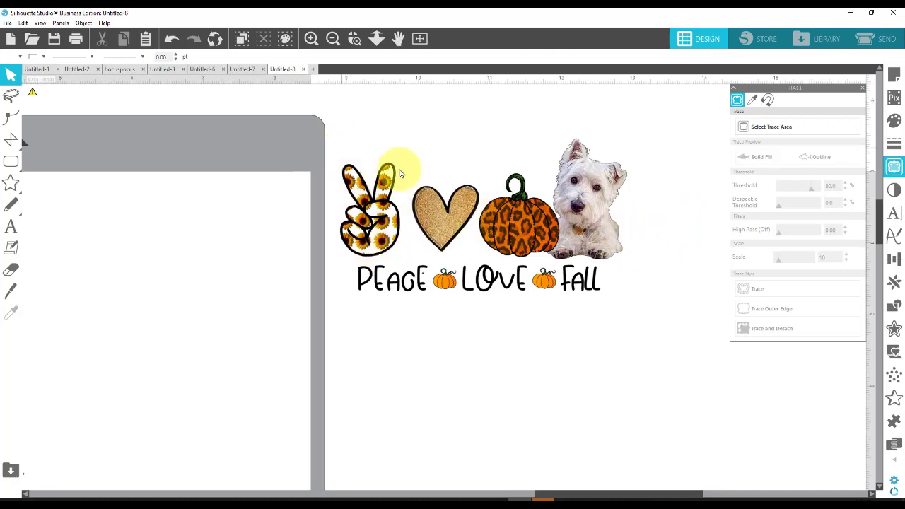
Group the rearranged peace hand, heart, leopard pumpkin, dog cutout and lettering into one object.
left_click_drag(343, 142, 621, 293)
right_click(556, 256)
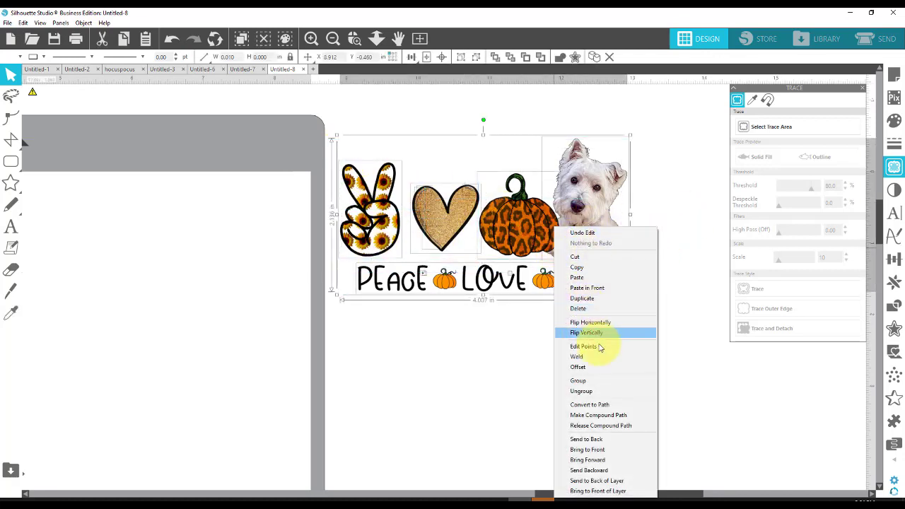
left_click(587, 383)
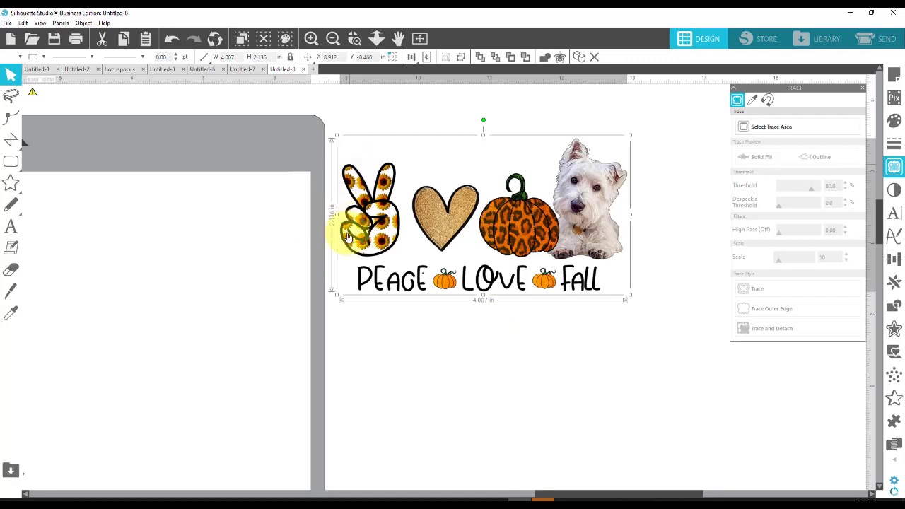
left_click(647, 249)
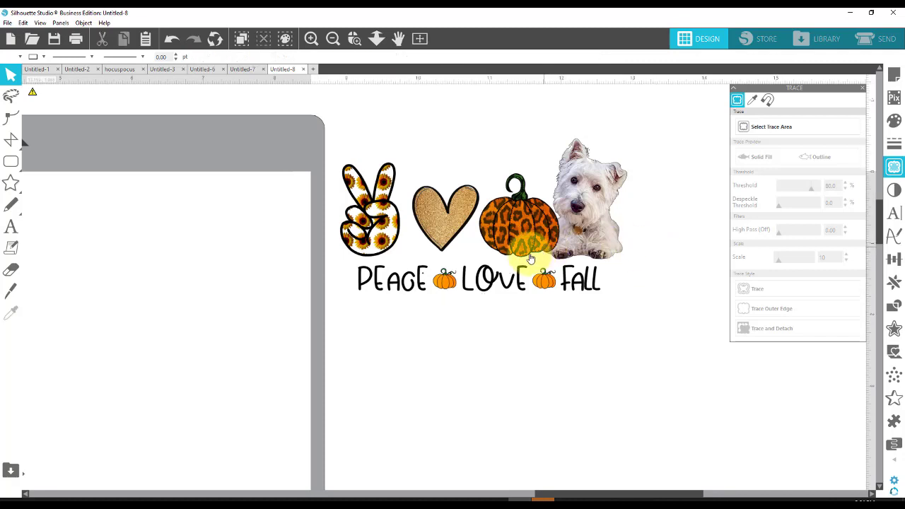
Center the grouped Peace Love Fall design on the page and deselect it.
left_click(333, 39)
key("ctrl+a")
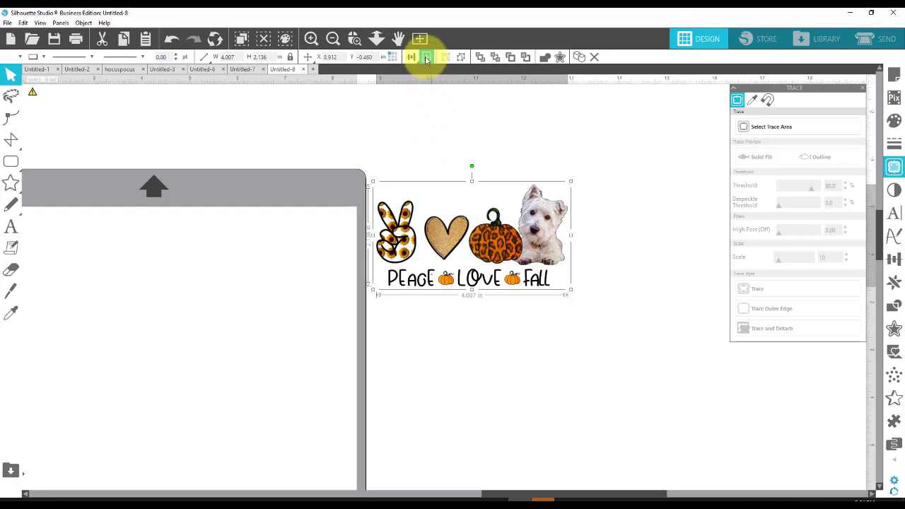
left_click(427, 60)
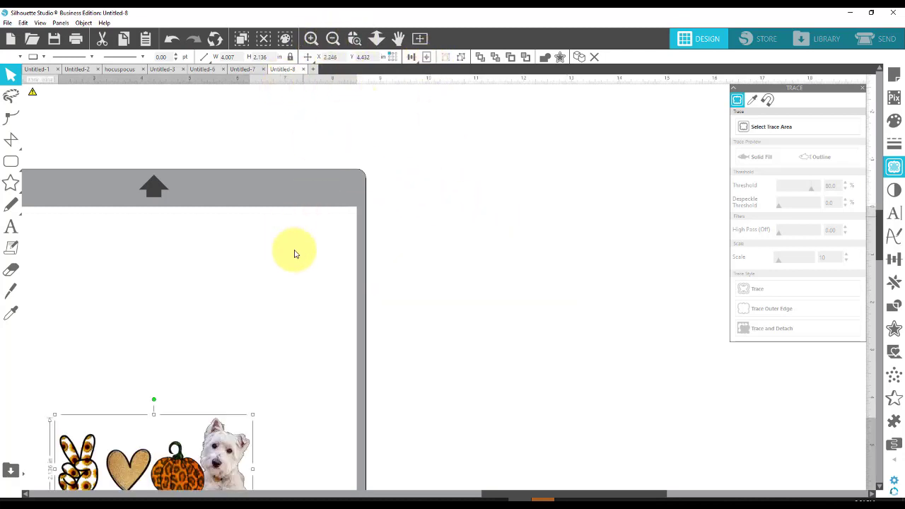
left_click_drag(515, 497, 437, 495)
scroll(617, 306, "down", 2)
scroll(618, 305, "down", 3)
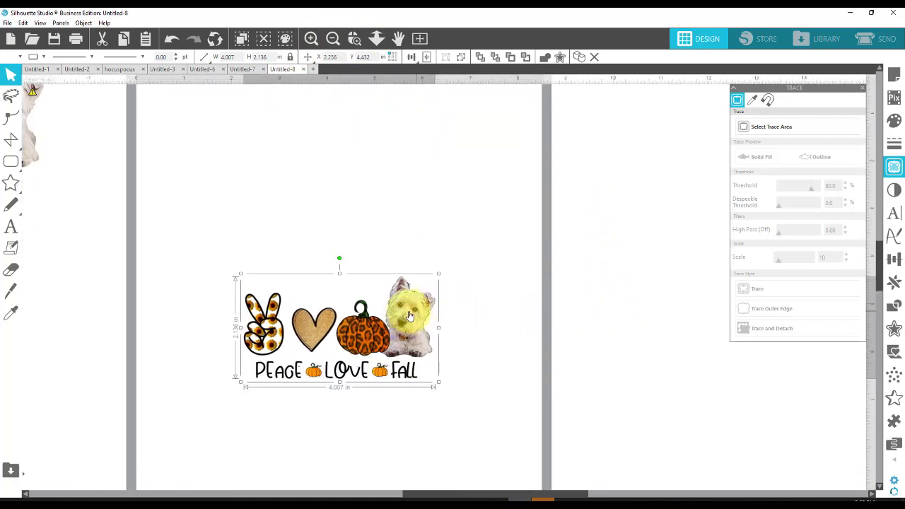
left_click(470, 317)
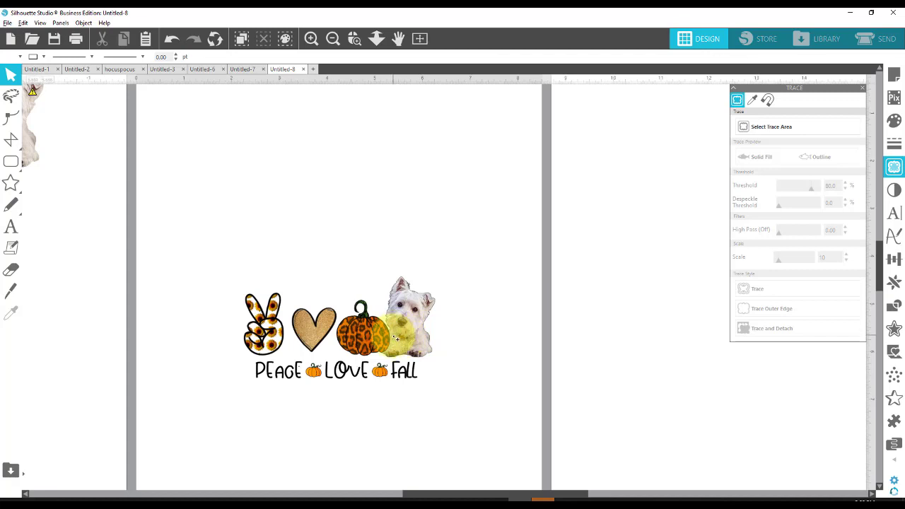
Place a copy of the Peace Love Fall design beside the page and move the original up near the page's upper edge.
left_click_drag(434, 340, 791, 394)
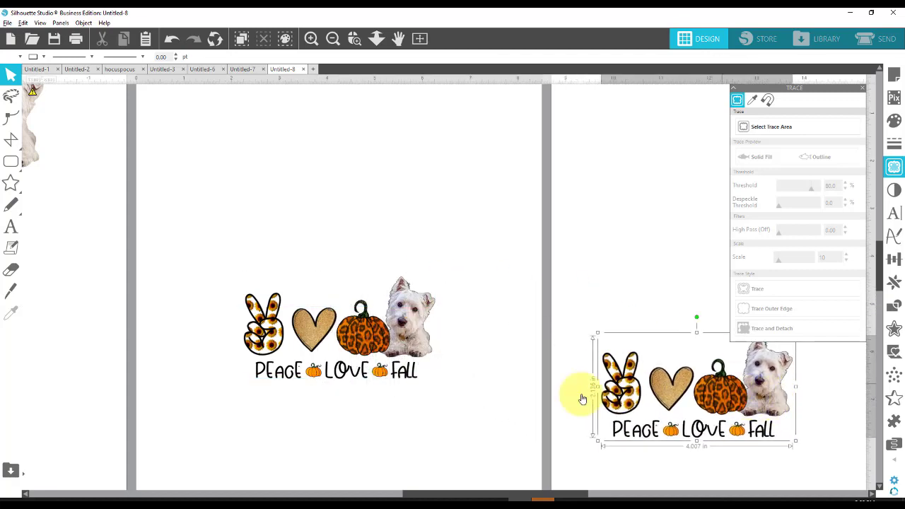
left_click_drag(412, 329, 419, 198)
scroll(455, 228, "up", 2)
left_click_drag(415, 263, 384, 212)
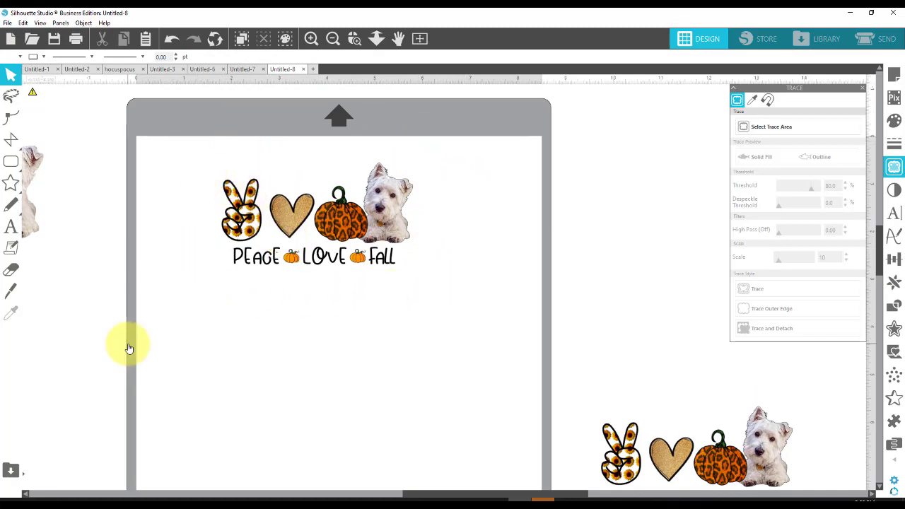
Draw a rectangle about 4.53 by 2.48 in over the design and send it to the back.
left_click(16, 165)
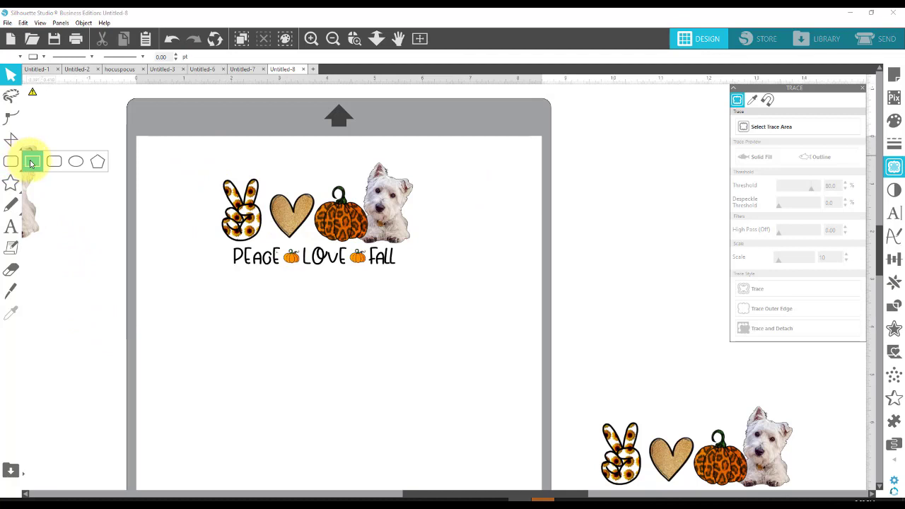
left_click(31, 164)
left_click_drag(213, 166, 429, 285)
left_click_drag(368, 228, 365, 218)
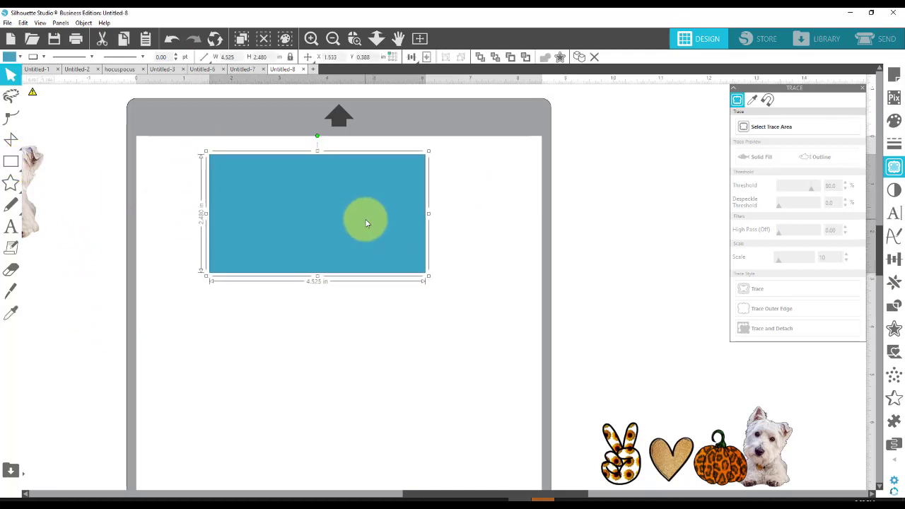
right_click(381, 228)
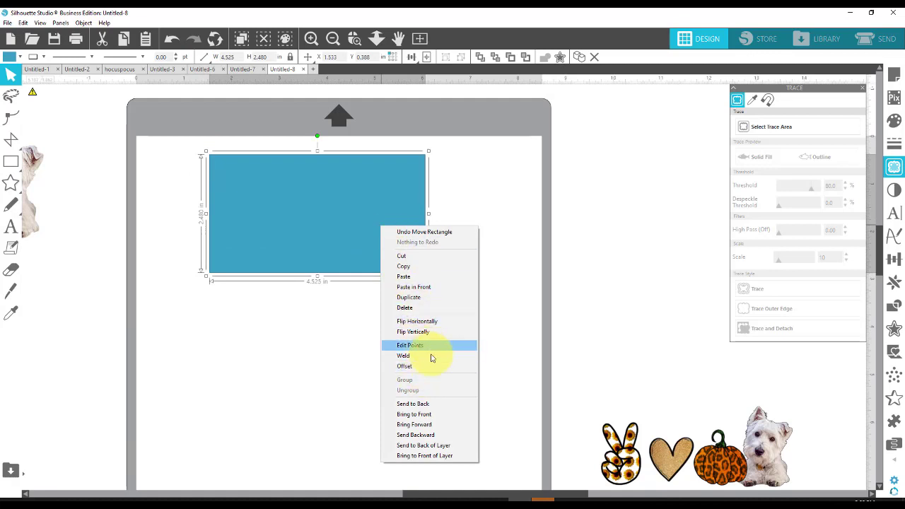
left_click(425, 408)
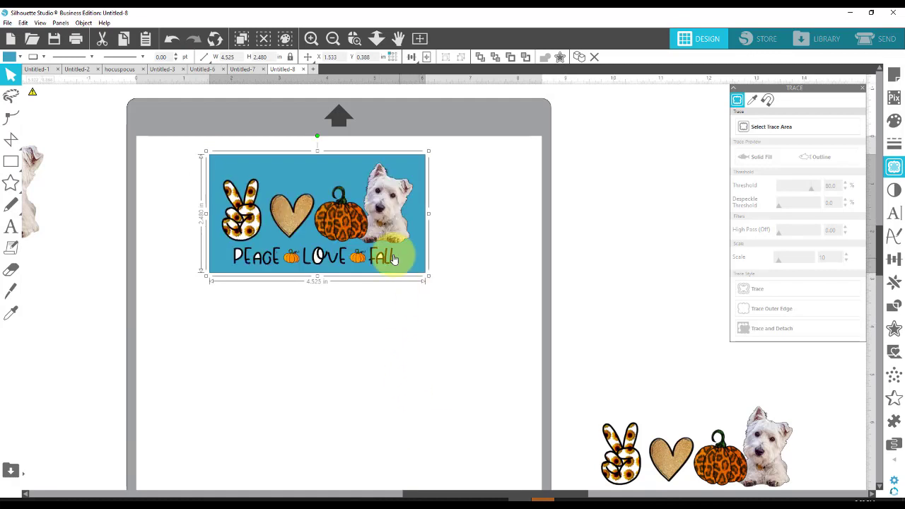
Shrink the blue rectangle to about 4.35 by 2.39 in and center it behind the design.
key("Up")
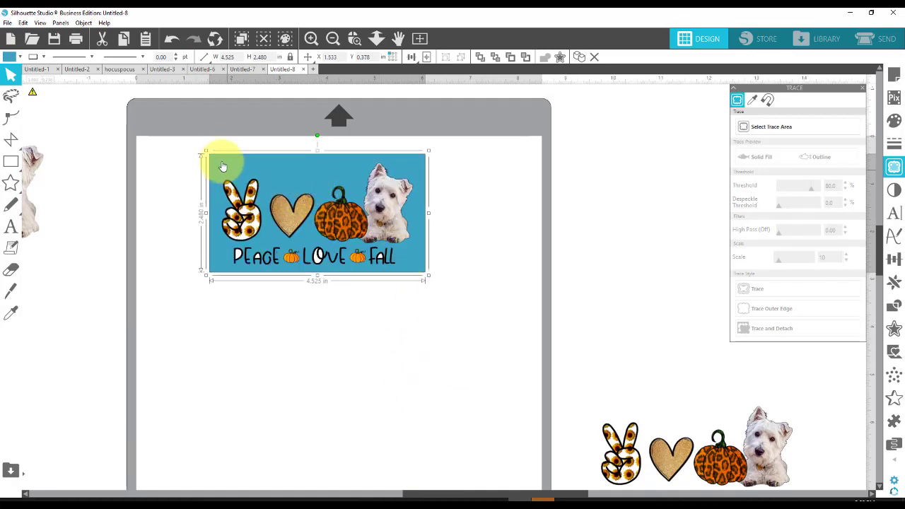
left_click_drag(206, 152, 215, 162)
left_click_drag(308, 175, 305, 174)
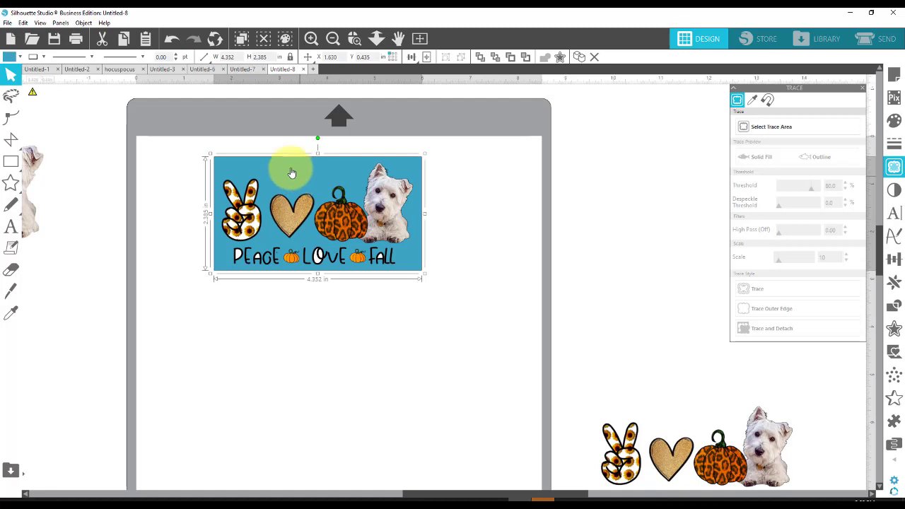
Move the blue rectangle off the page, leaving only the Peace Love Fall design in place.
left_click(7, 57)
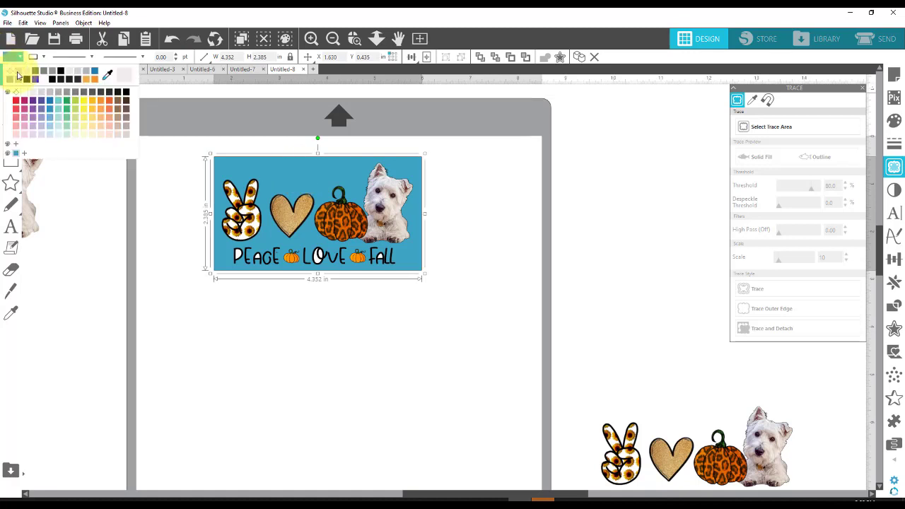
left_click_drag(350, 178, 45, 323)
left_click(182, 259)
left_click(318, 224)
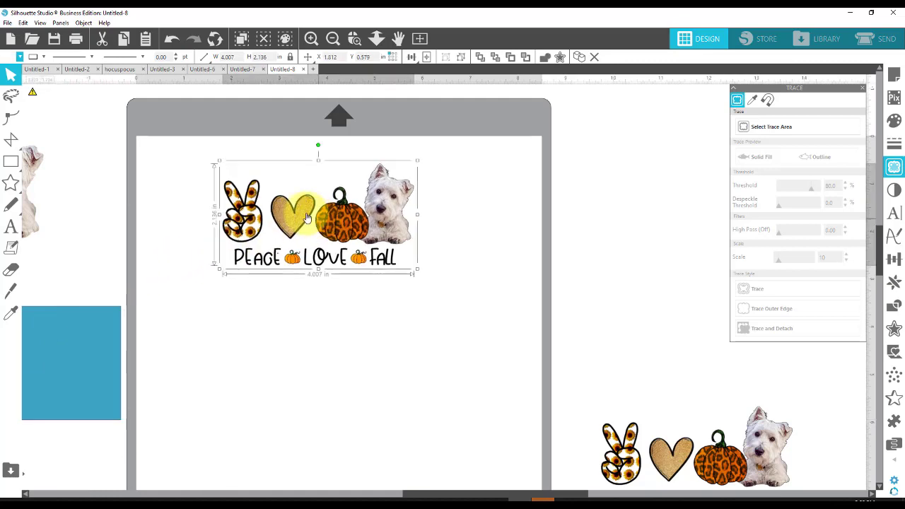
Set the cut style to Cut Edge in the Send view and return to the design view.
left_click(887, 40)
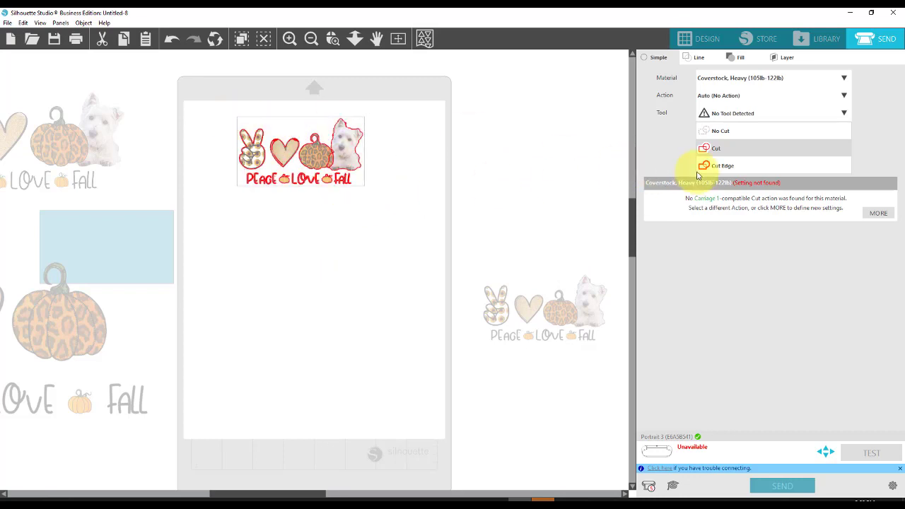
left_click(720, 167)
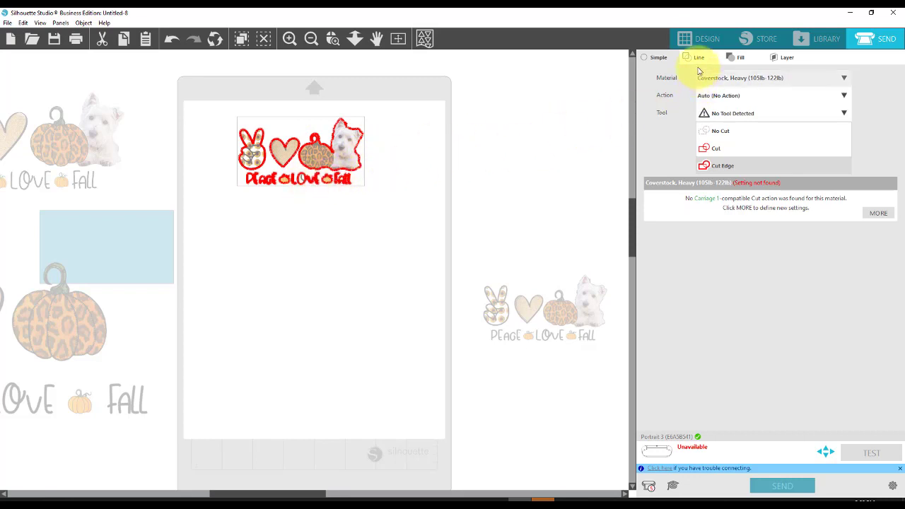
left_click(698, 38)
Move the blue rectangle back behind the design and change its fill to white.
left_click_drag(99, 380, 391, 232)
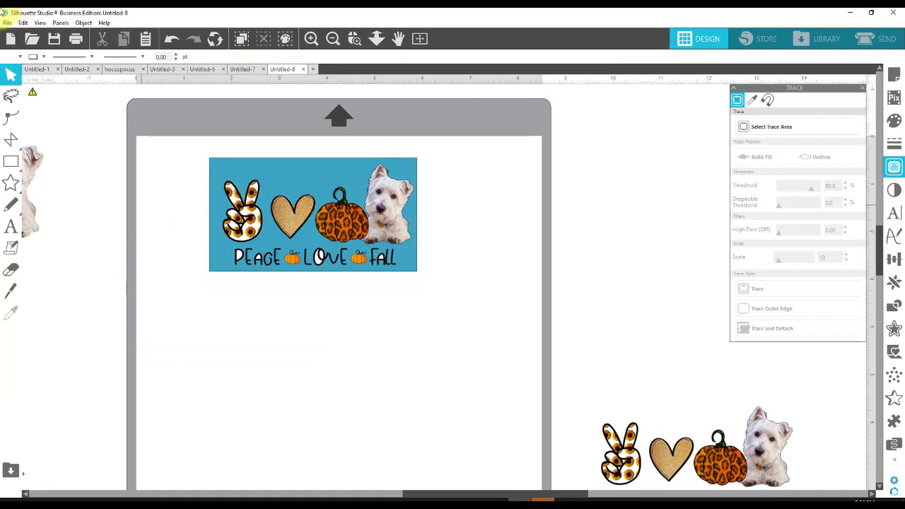
left_click(226, 172)
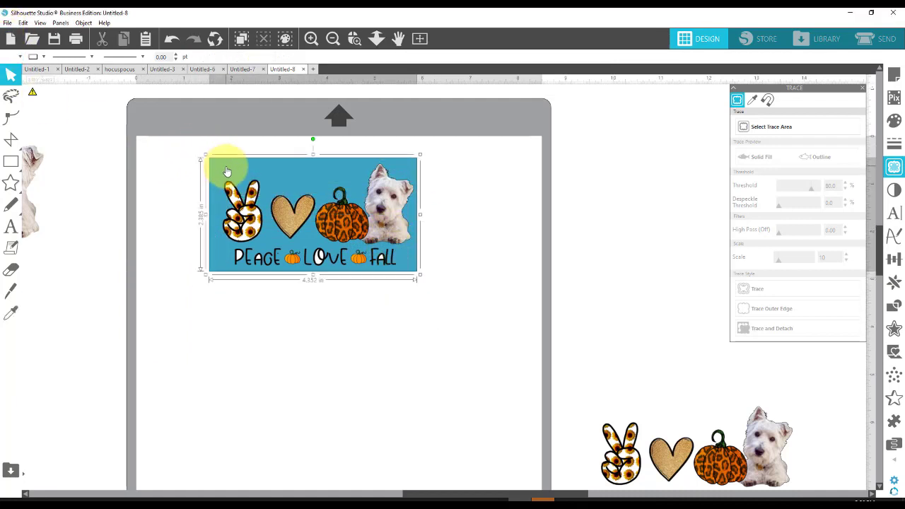
left_click(11, 58)
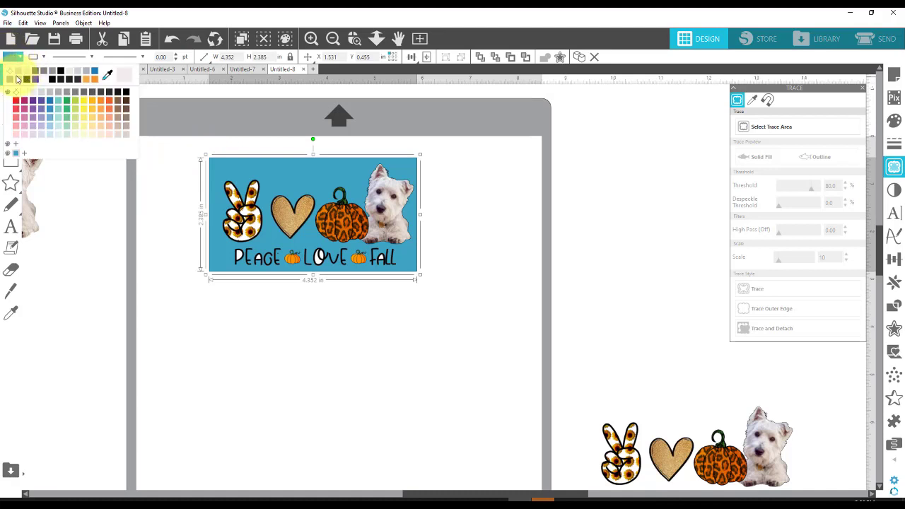
left_click(42, 83)
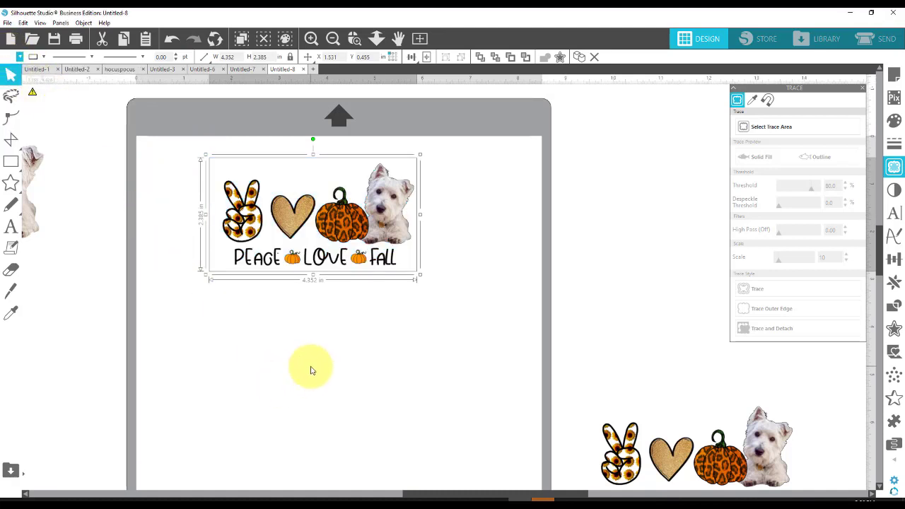
Preview the cut line around the white rectangle in the Send view, and return to the design view.
left_click(420, 290)
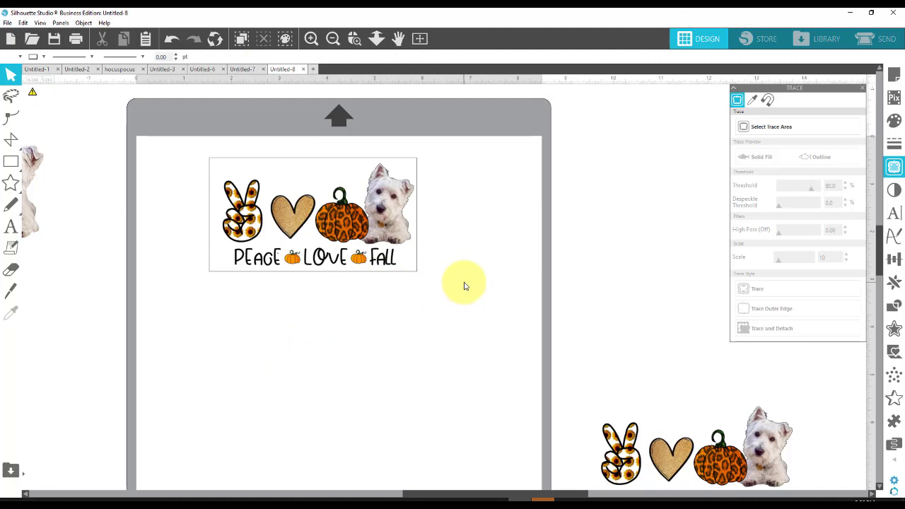
left_click(887, 39)
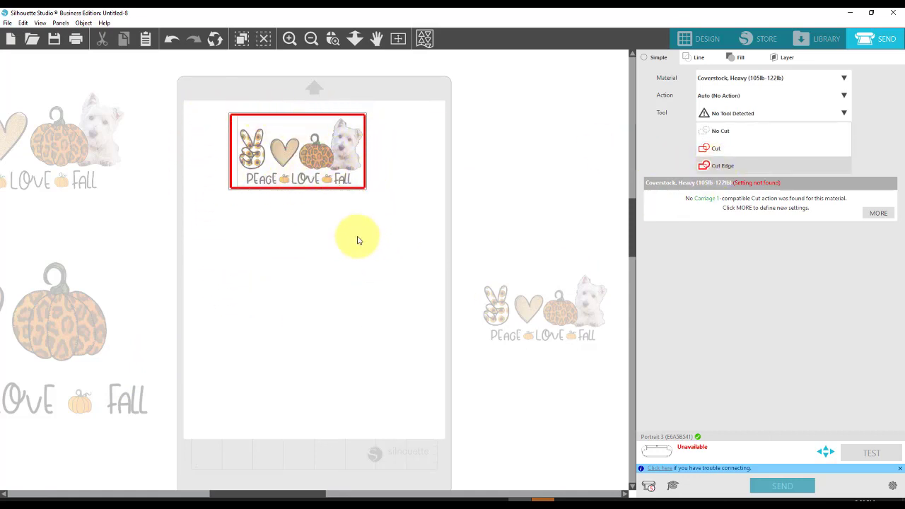
left_click(696, 41)
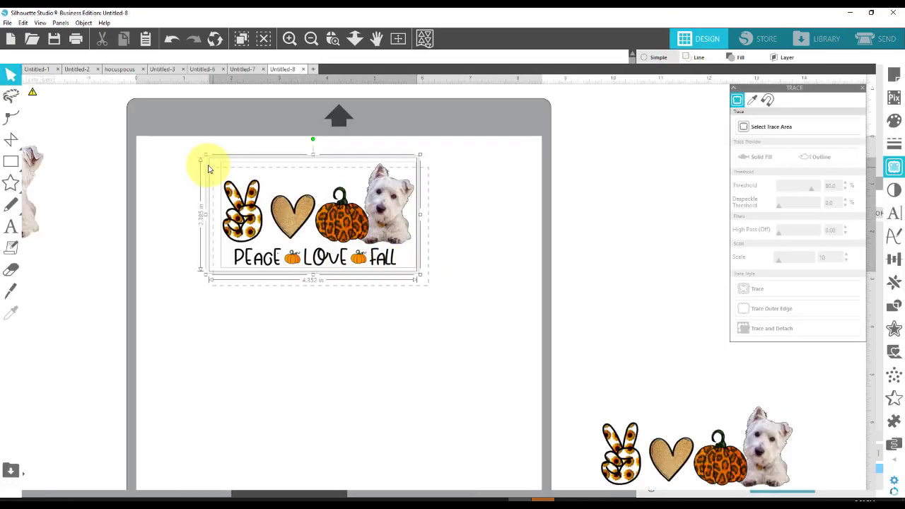
Group the design with its white rectangle and flip the group horizontally.
right_click(230, 177)
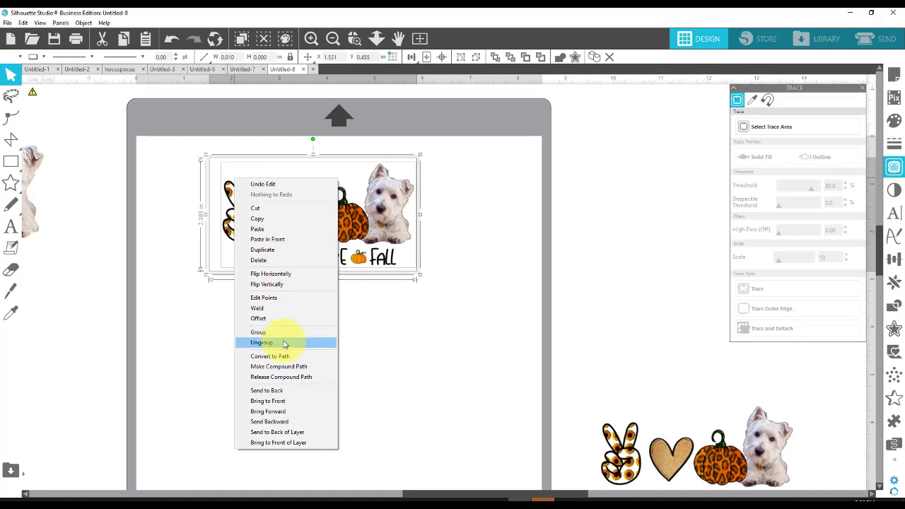
left_click(284, 343)
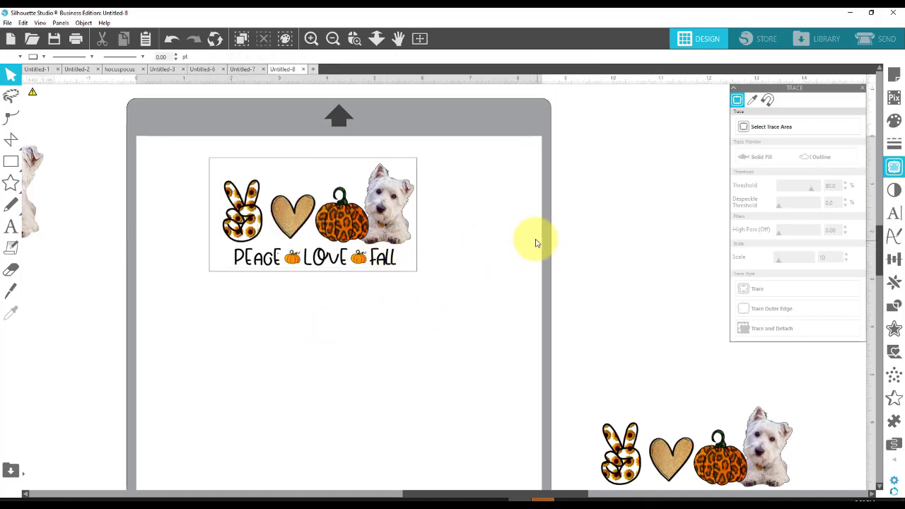
right_click(340, 235)
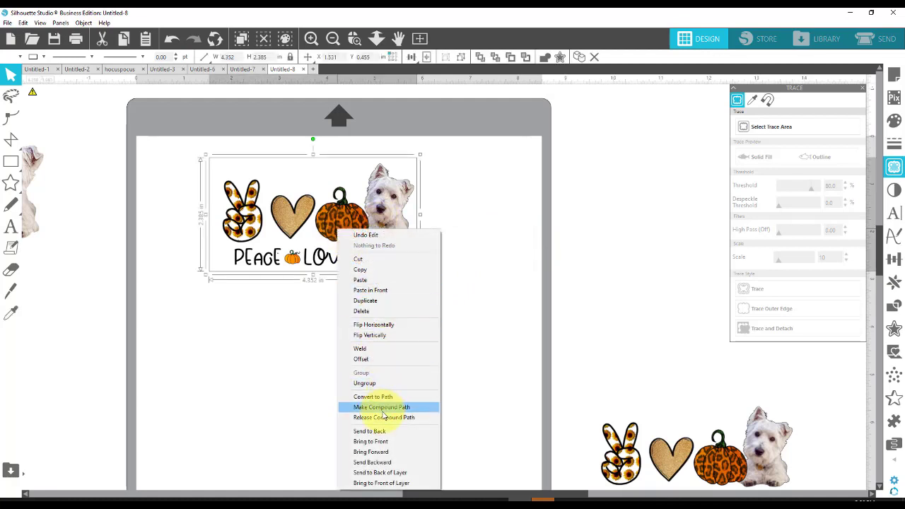
left_click(362, 327)
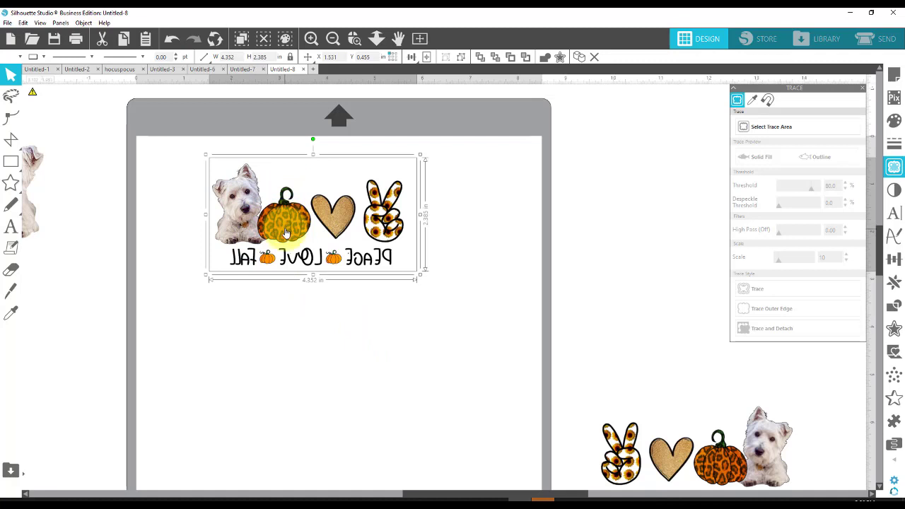
Replace the mirrored group on the page with the spare unmirrored copy, enlarged to about 7.31 by 3.90 in.
left_click_drag(287, 226, 736, 244)
left_click_drag(677, 460, 273, 234)
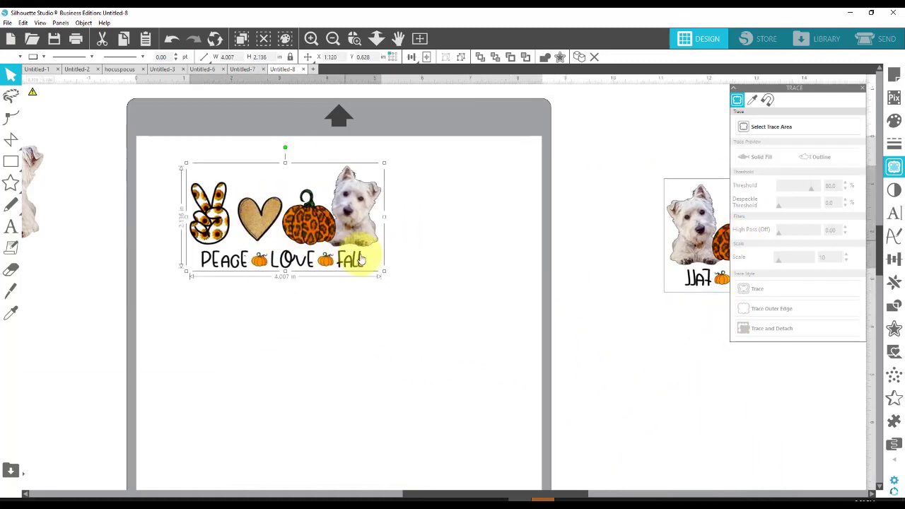
left_click_drag(383, 271, 545, 345)
left_click_drag(463, 254, 439, 237)
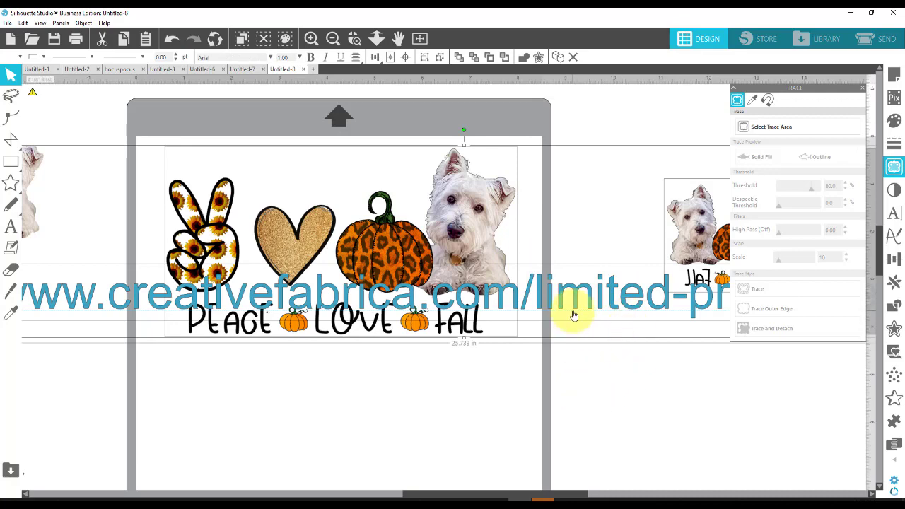
Undo the deletion of the enlarged design and move the creativefabrica.com text down below it.
key("Delete")
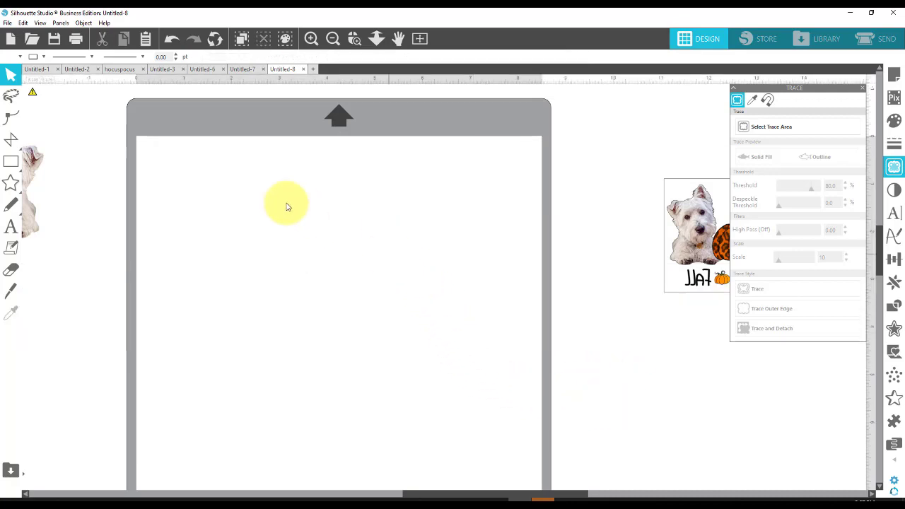
left_click(170, 41)
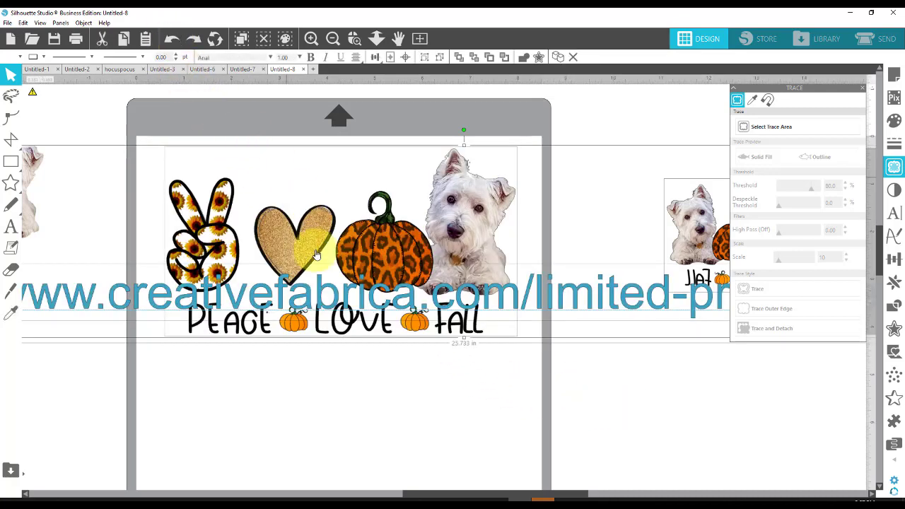
left_click(347, 356)
left_click_drag(544, 301, 565, 398)
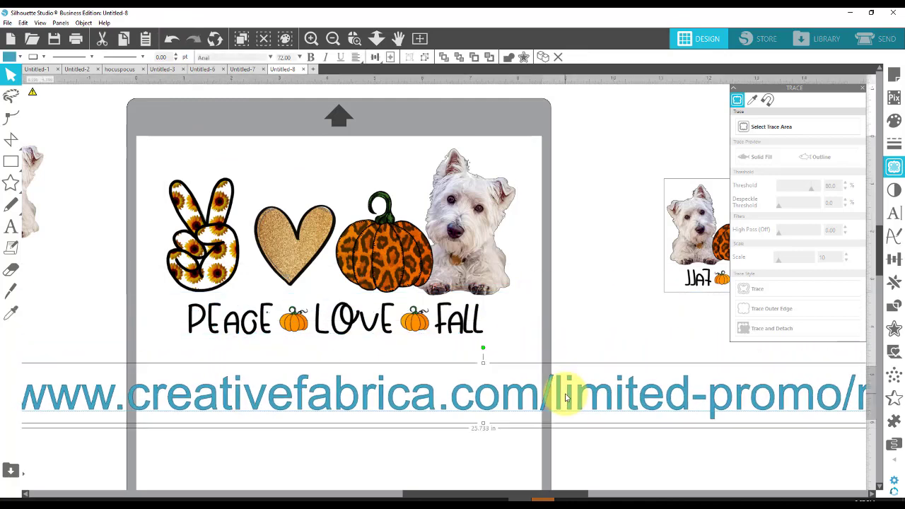
Flip the enlarged Peace Love Fall design horizontally for sublimation printing.
left_click(456, 262)
right_click(456, 260)
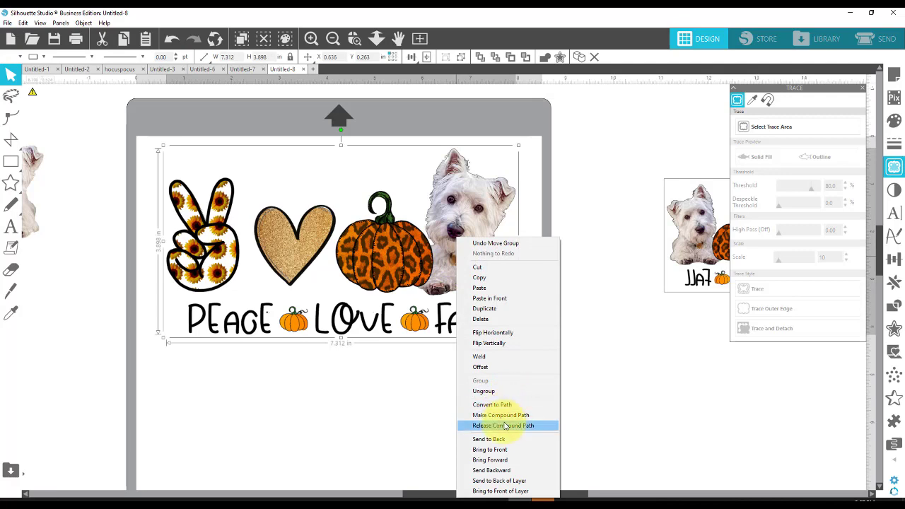
left_click(500, 336)
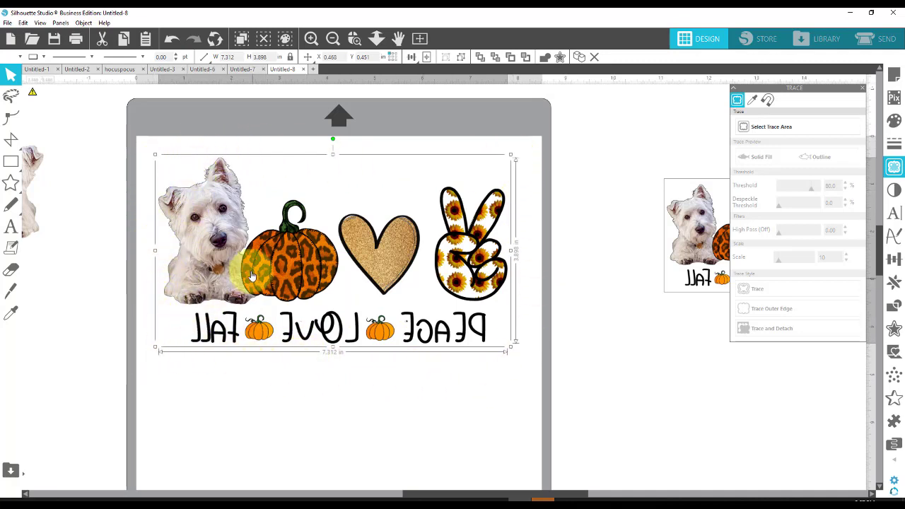
Position the mirrored large design near the page's upper edge, roughly centered between the side edges.
left_click_drag(275, 277, 271, 269)
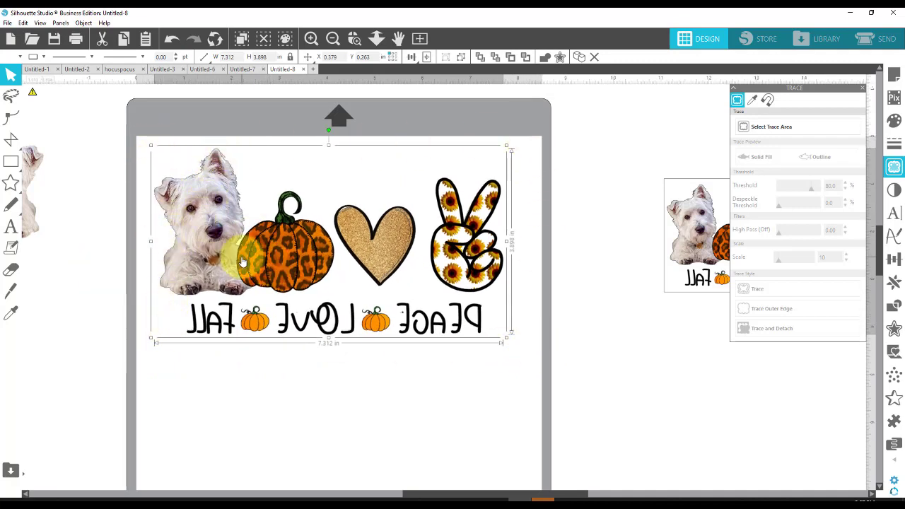
mouse_move(259, 262)
left_mouse_down()
mouse_move(271, 264)
mouse_move(264, 257)
left_mouse_up()
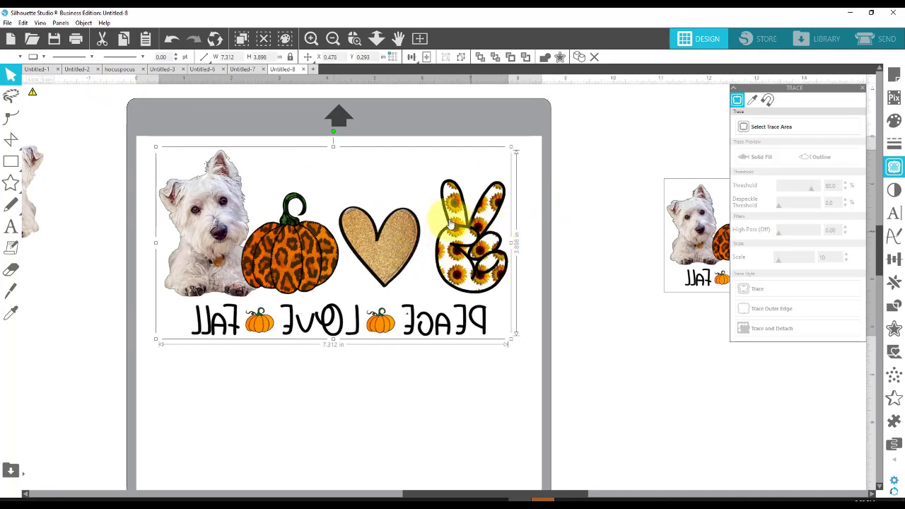
left_click_drag(468, 244, 473, 243)
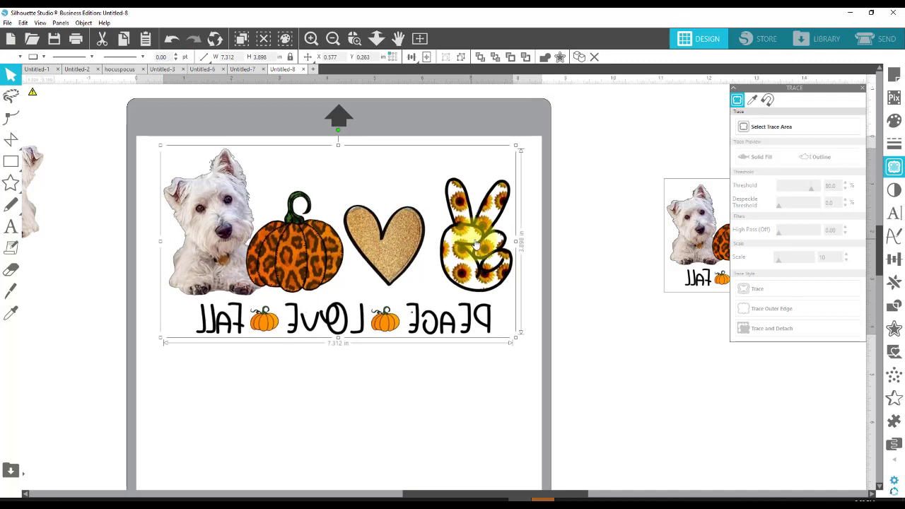
scroll(559, 237, "down", 3)
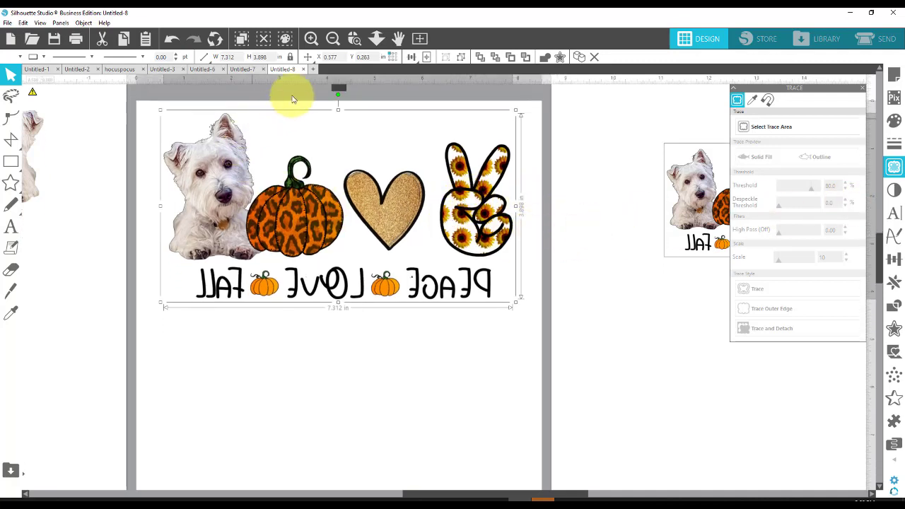
left_click(333, 40)
left_click(333, 40)
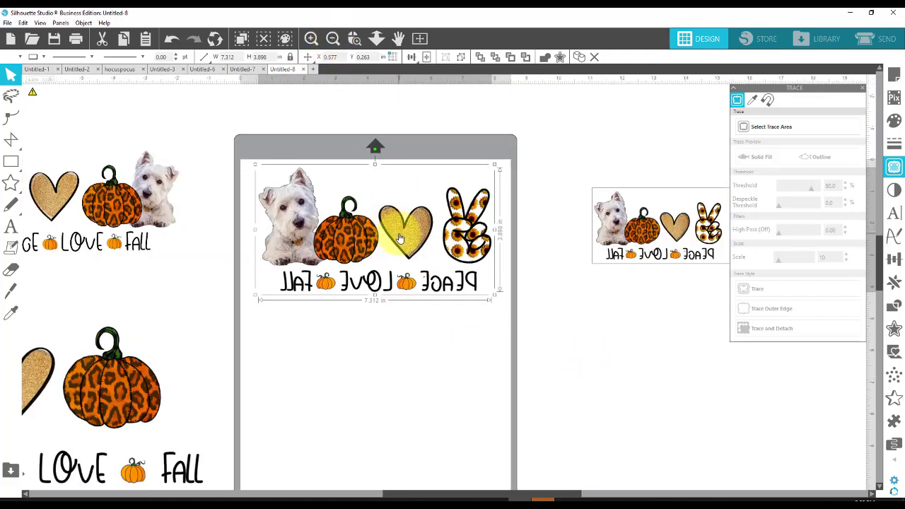
Duplicate the large mirrored Peace Love Fall design below the original and adjust both copies so they are stacked on the page.
left_click_drag(404, 234, 398, 371)
scroll(540, 354, "down", 3)
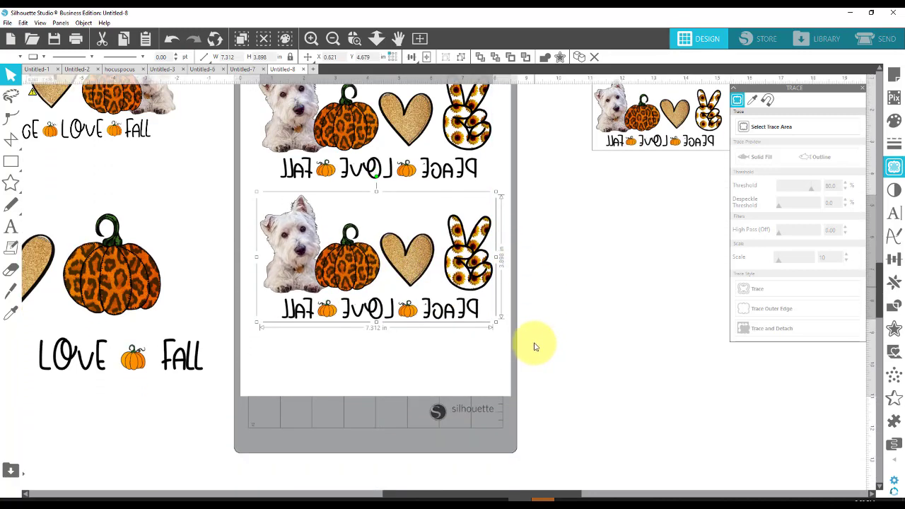
left_click_drag(418, 282, 413, 293)
left_click_drag(394, 140, 391, 151)
left_click_drag(464, 262, 469, 287)
left_click(561, 299)
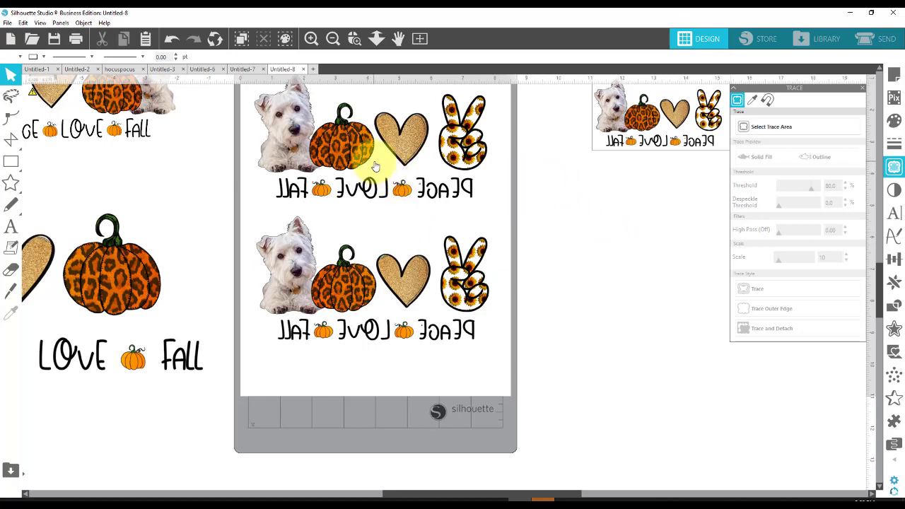
Move both large designs off the page and place the small bordered mirrored design near the page's upper left corner.
mouse_move(371, 157)
left_mouse_down()
mouse_move(532, 252)
mouse_move(674, 251)
mouse_move(714, 238)
mouse_move(699, 231)
left_mouse_up()
left_click_drag(411, 288, 735, 383)
left_click_drag(616, 117, 346, 137)
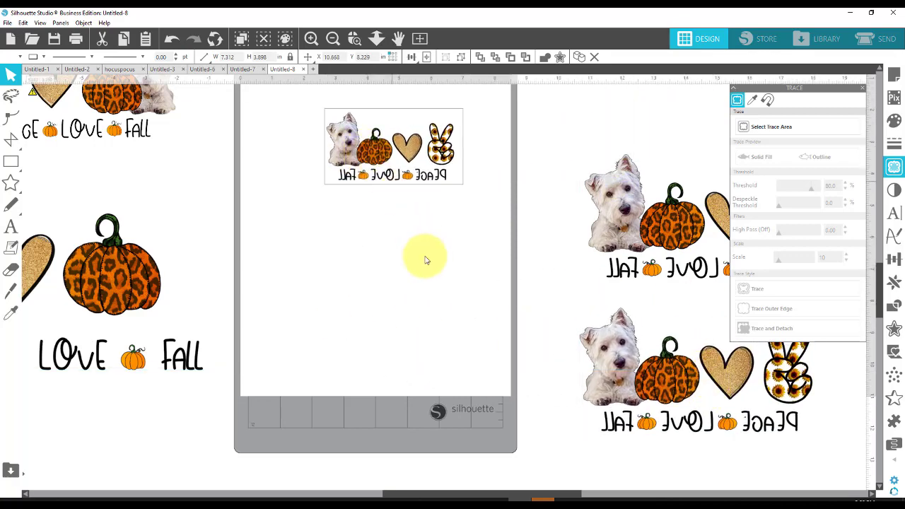
left_click(418, 239)
scroll(424, 262, "up", 1)
scroll(425, 262, "up", 2)
mouse_move(387, 248)
left_mouse_down()
mouse_move(344, 212)
mouse_move(360, 201)
mouse_move(309, 203)
mouse_move(357, 208)
left_mouse_up()
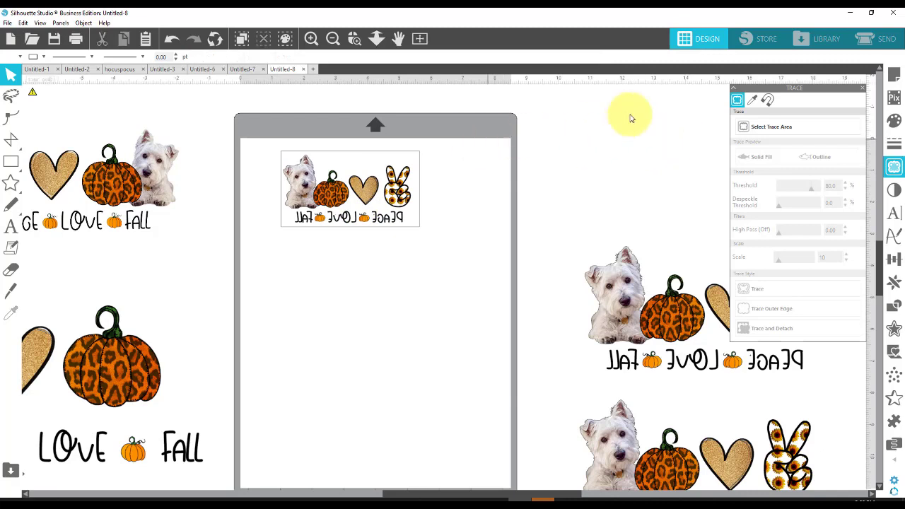
Open the page setup settings and duplicate the small bordered design into a column of four along the page's left edge.
left_click(894, 74)
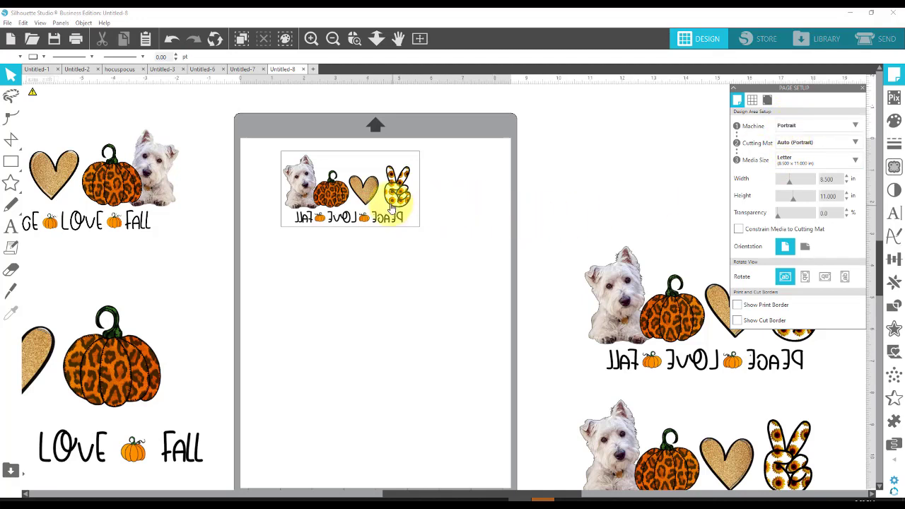
left_click_drag(326, 199, 322, 378)
left_click_drag(326, 371, 326, 449)
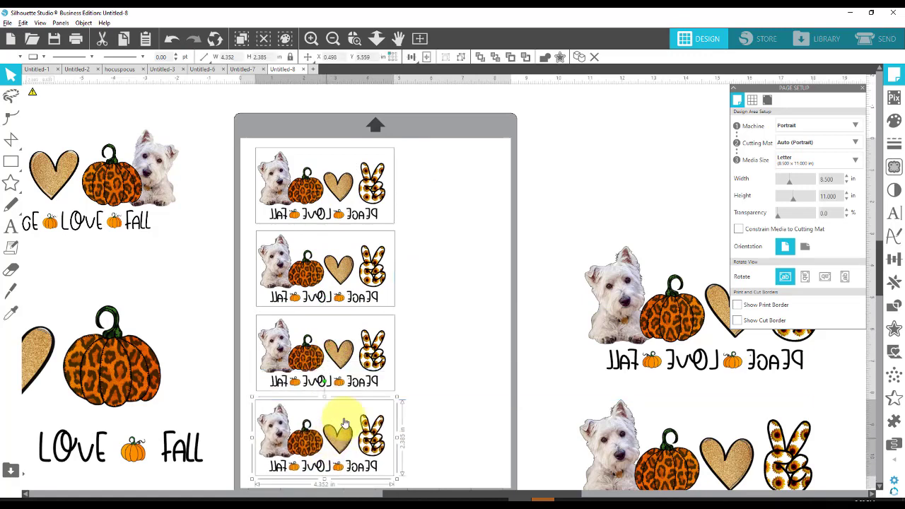
Duplicate the small design beside the column, rotate it 90 degrees clockwise, and stack two rotated copies along the page's right edge.
scroll(471, 295, "down", 2)
left_click_drag(350, 172, 527, 164)
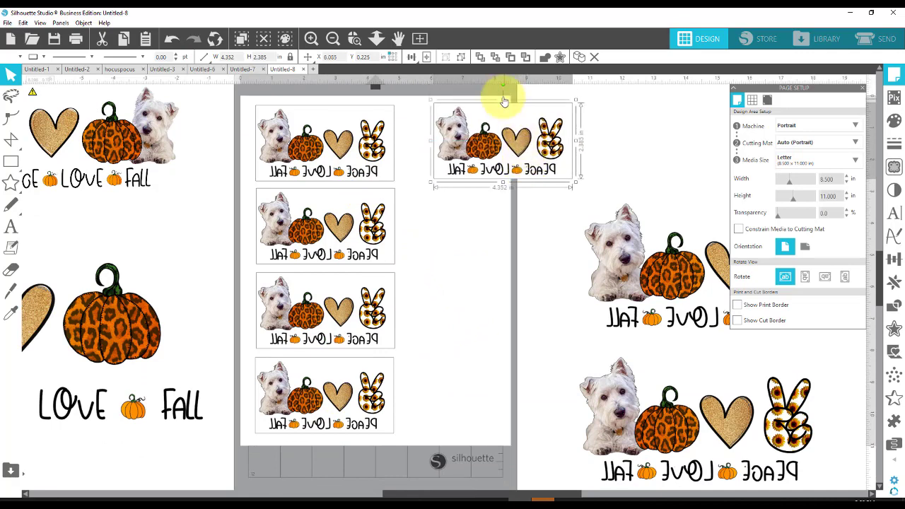
left_click_drag(507, 86, 559, 145)
left_click_drag(494, 198, 453, 185)
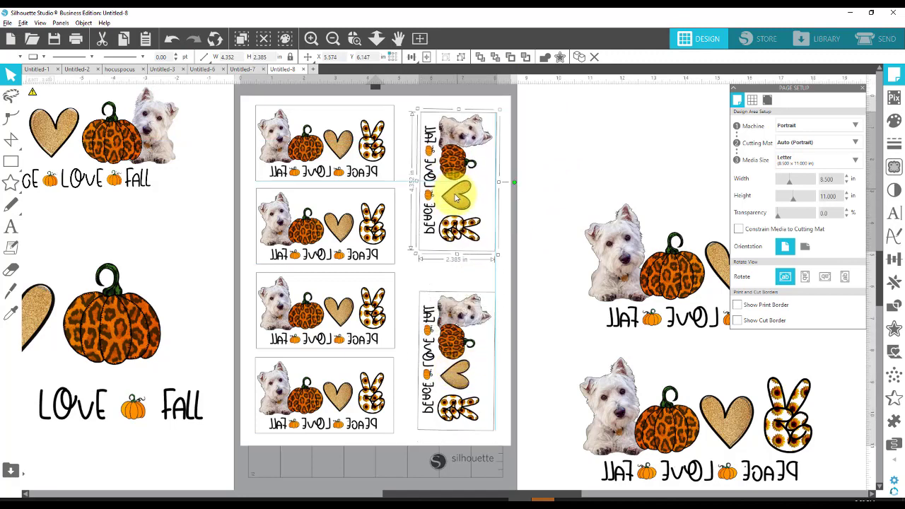
left_click_drag(466, 347, 463, 337)
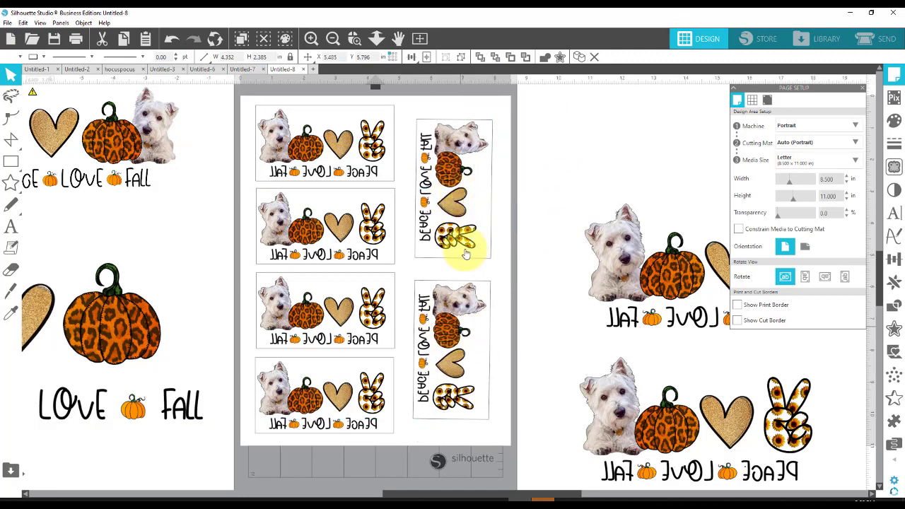
left_click(465, 228)
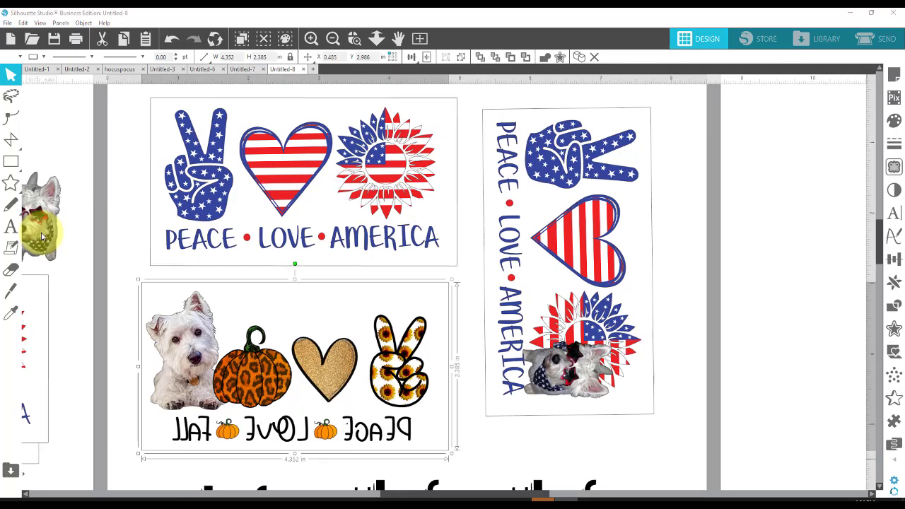
Move the sunglasses dog photo, the Peace Love America designs and the mirrored Fall design off the page, leaving only The Loft logos.
left_click_drag(44, 228, 104, 231)
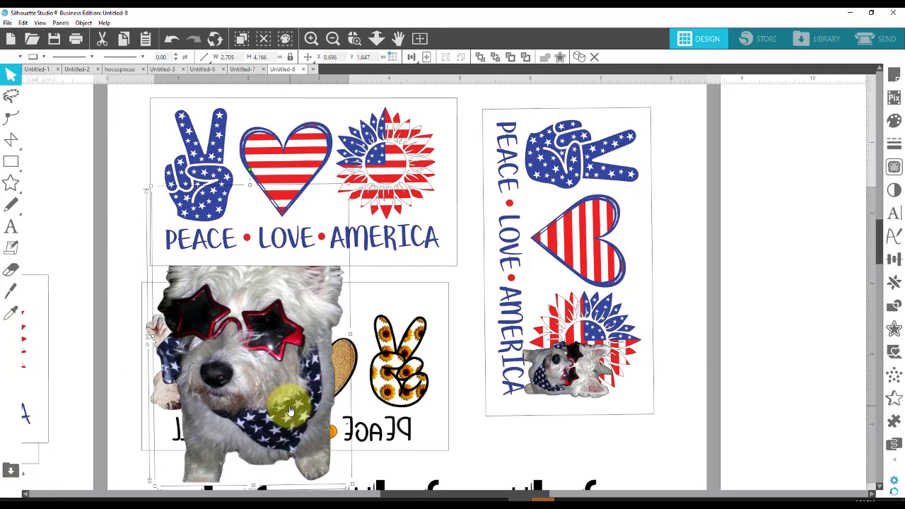
left_click_drag(261, 405, 22, 369)
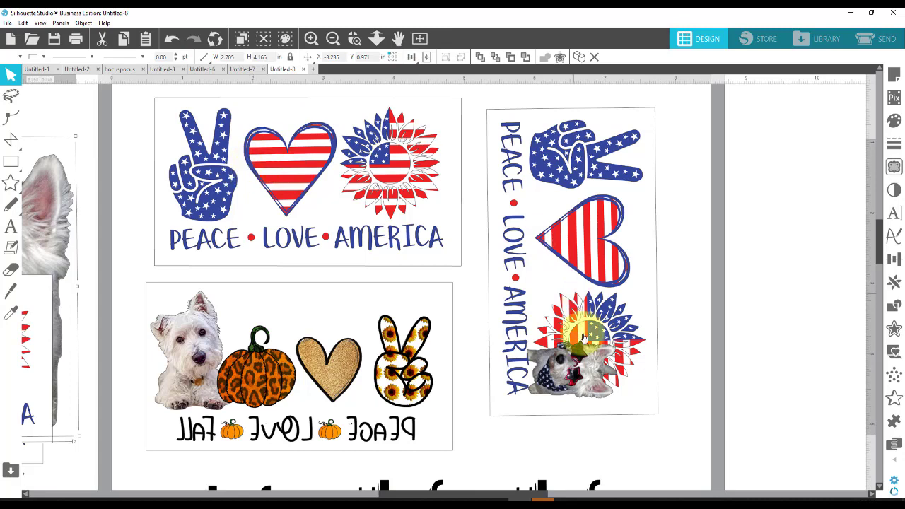
left_click(589, 301)
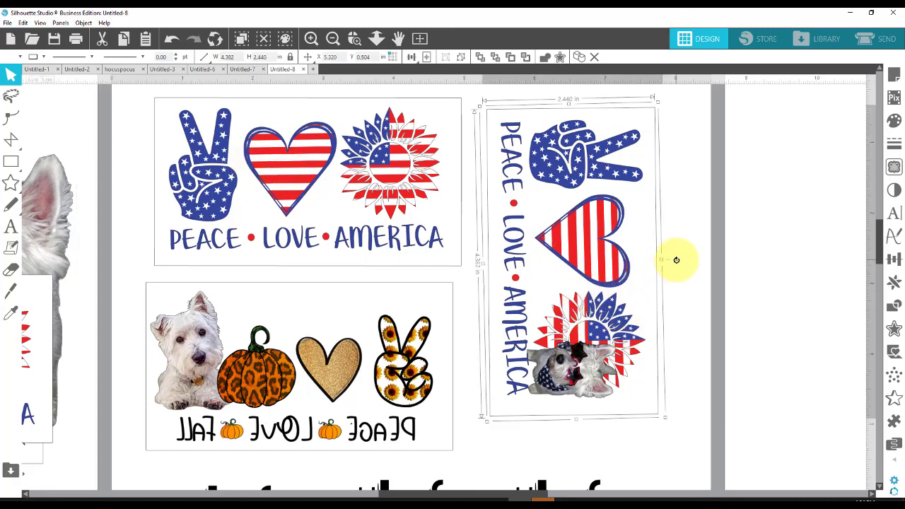
left_click_drag(676, 260, 29, 159)
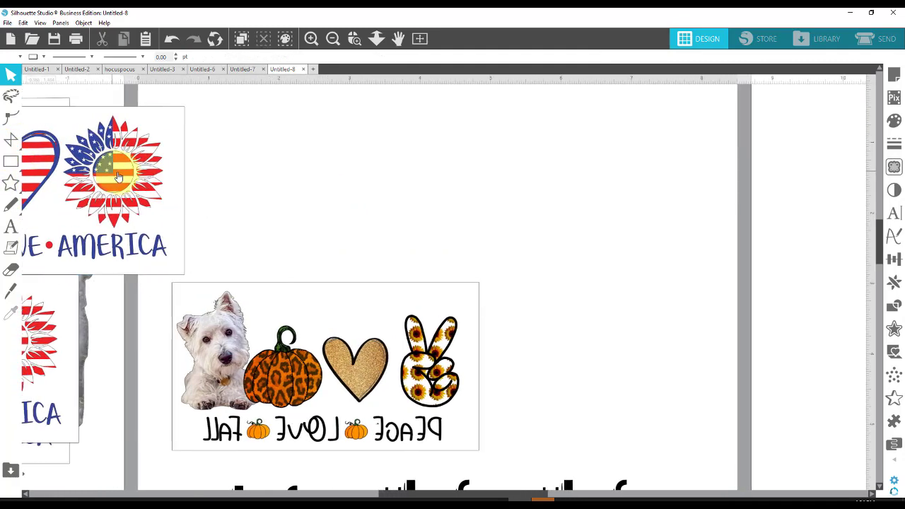
scroll(565, 239, "down", 2)
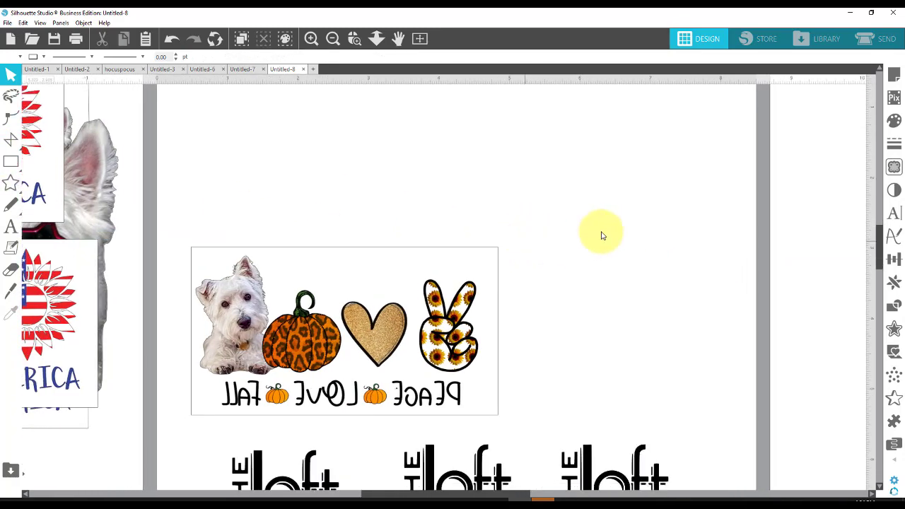
scroll(598, 235, "down", 1)
left_click_drag(320, 313, 7, 198)
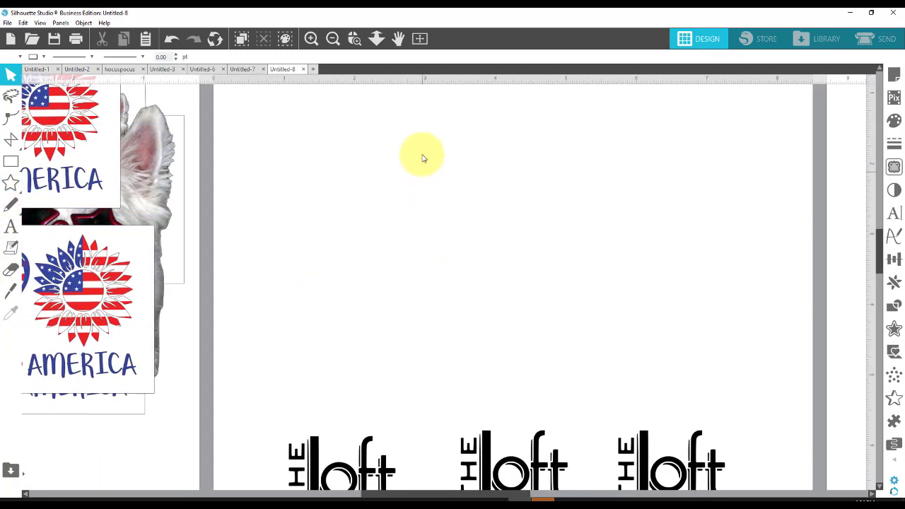
Zoom in on the three The Loft Cafe & Pub logos and examine their artwork and the blank page area above them.
left_click(332, 40)
left_click(333, 40)
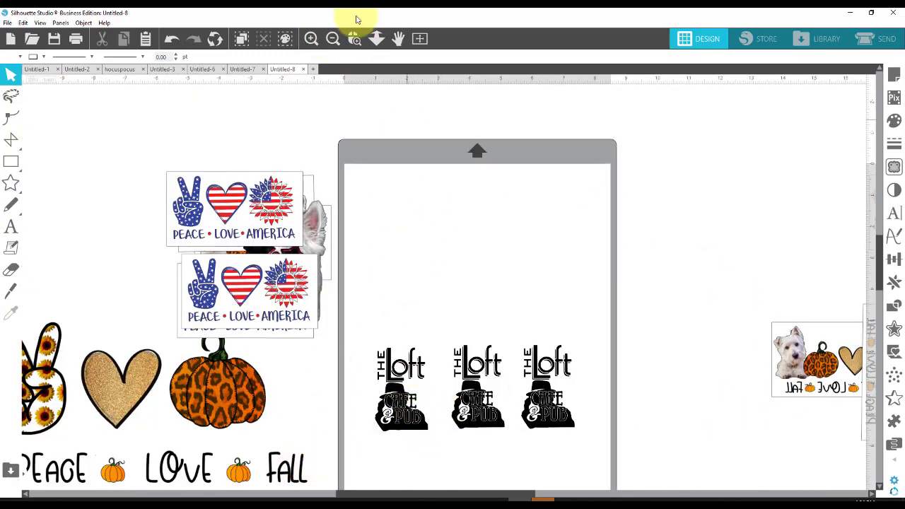
left_click(354, 40)
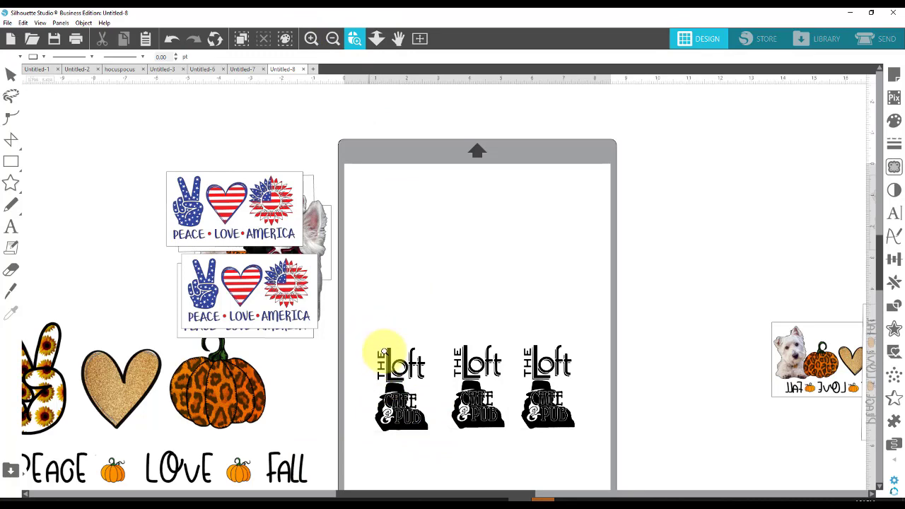
left_click(439, 469)
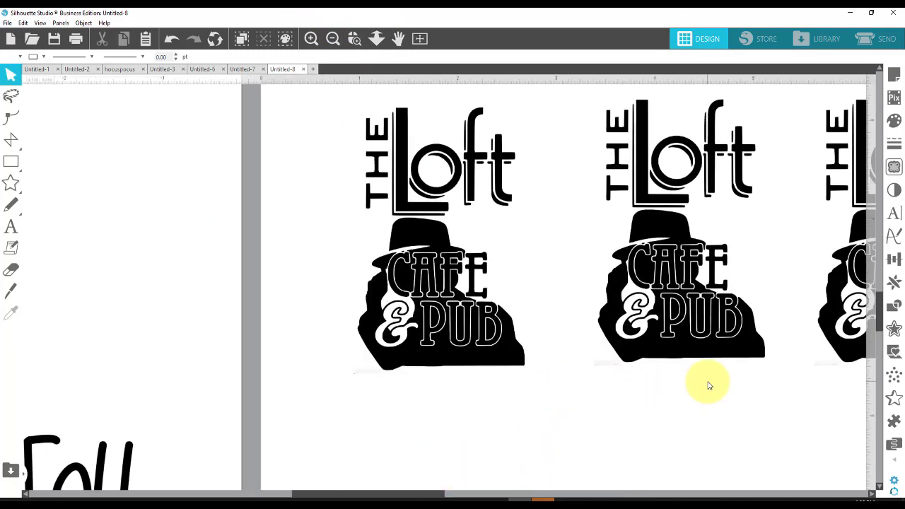
left_click_drag(418, 490, 464, 488)
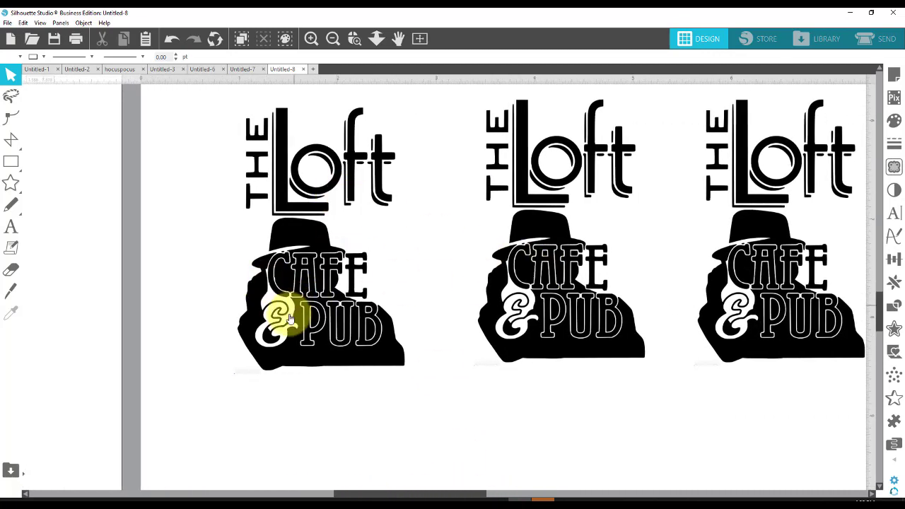
left_click_drag(347, 491, 387, 497)
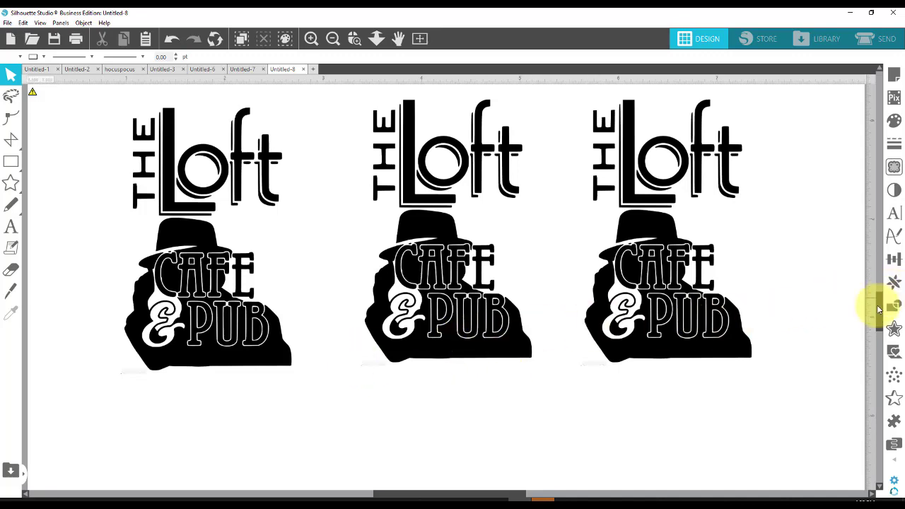
scroll(879, 267, "up", 2)
scroll(879, 255, "up", 7)
scroll(825, 222, "down", 2)
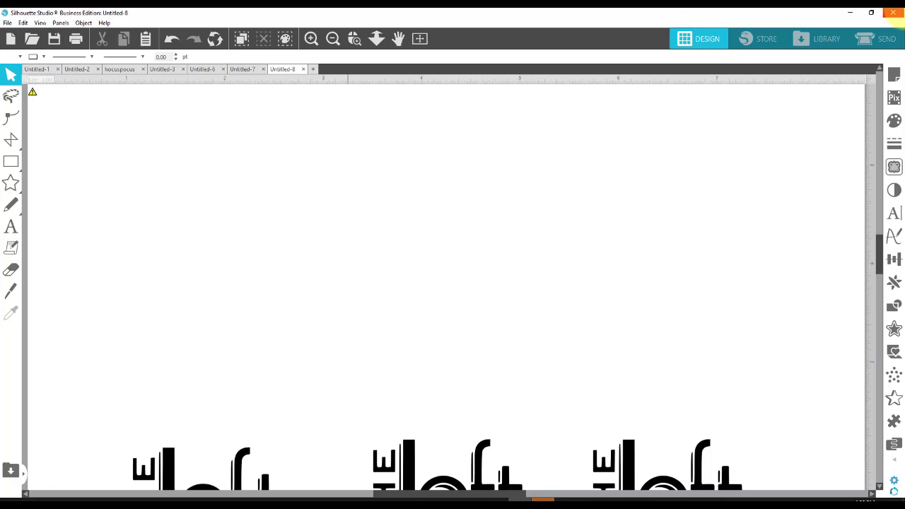
Start printing the page from the print preview and open the printing preferences of the Epson WF-7720 Series printer.
left_click(9, 23)
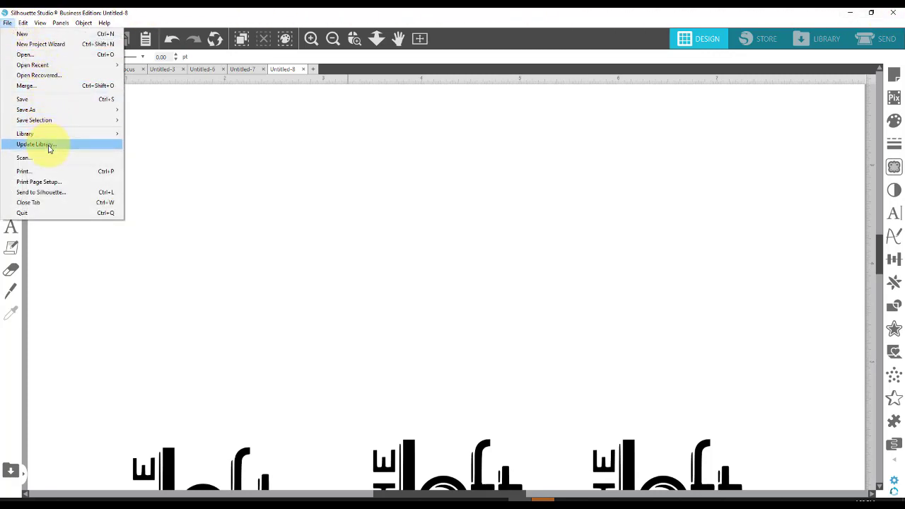
left_click(57, 172)
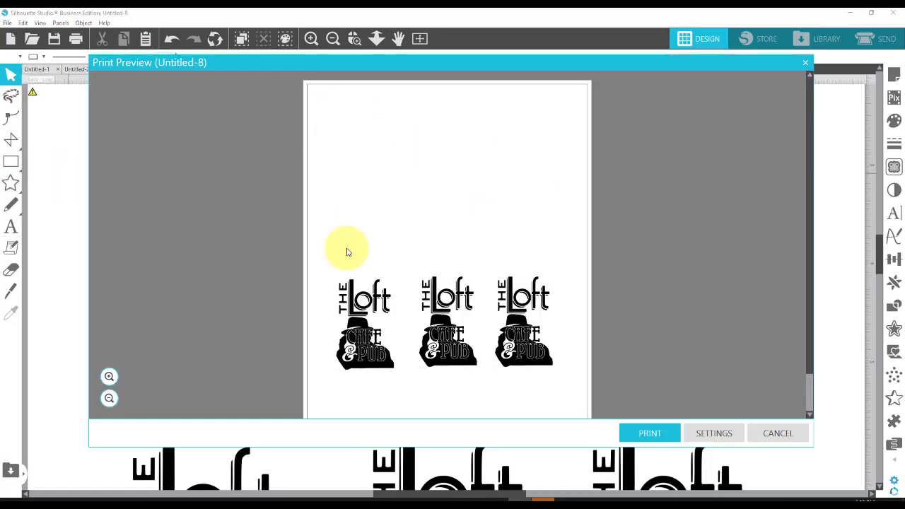
left_click(650, 433)
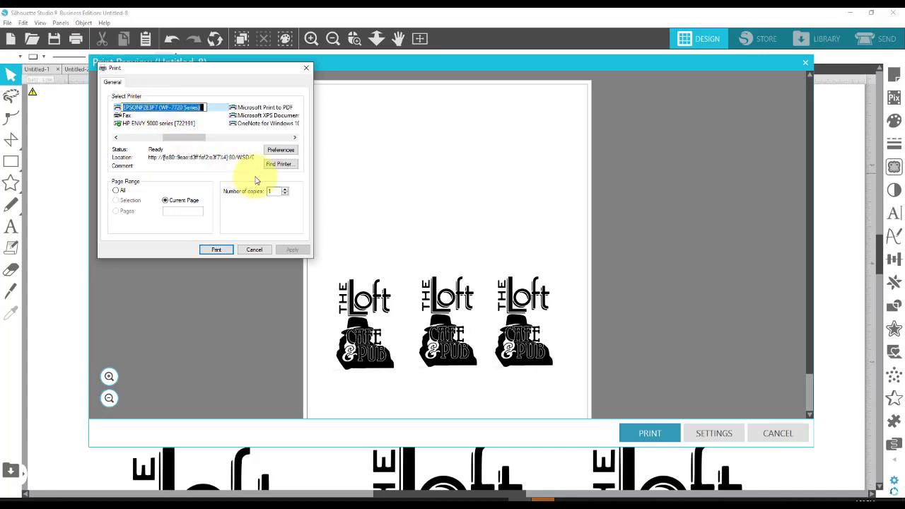
left_click(283, 150)
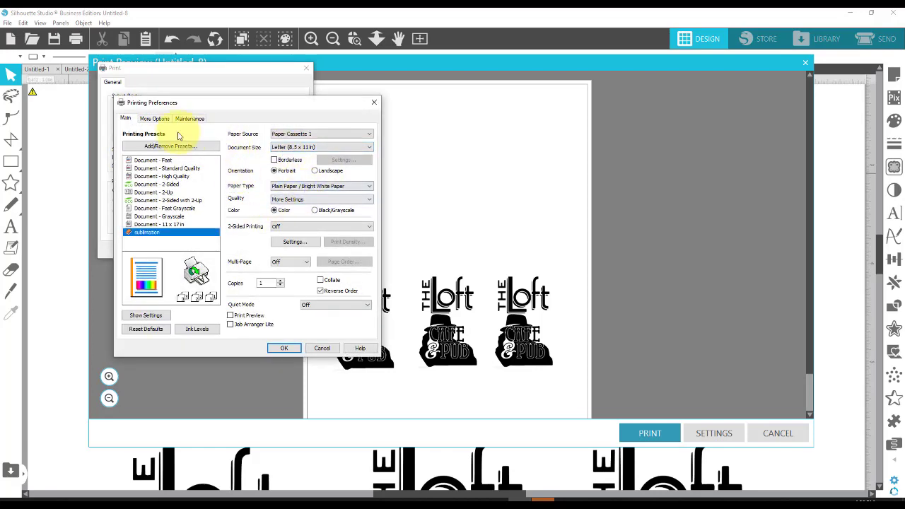
mouse_move(145, 234)
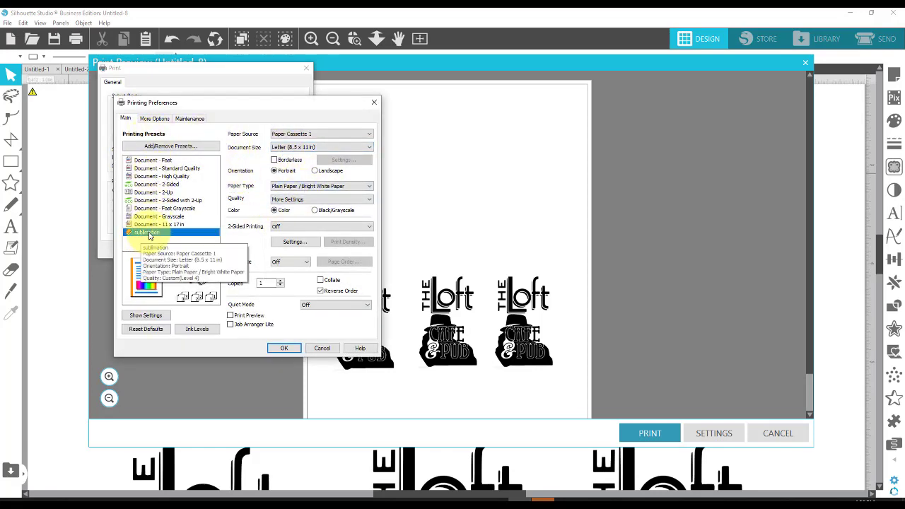